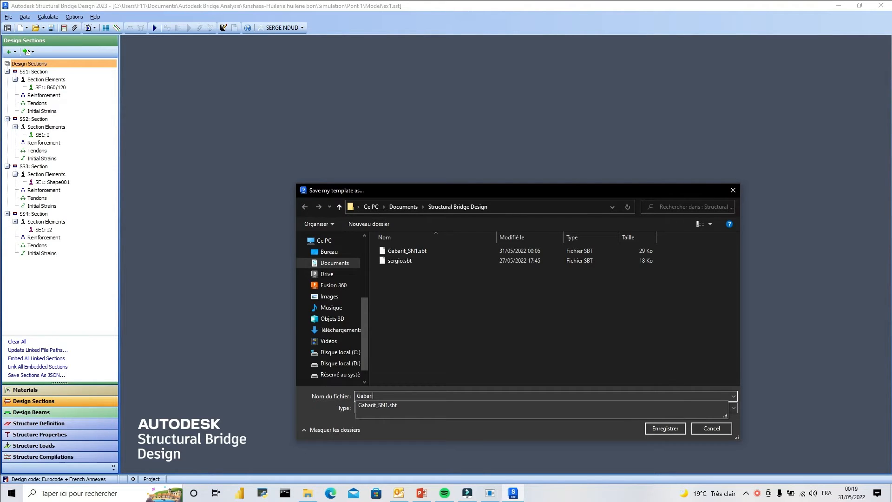
Save the current project as a template file named Gabarit_SN02.
type("_SN02")
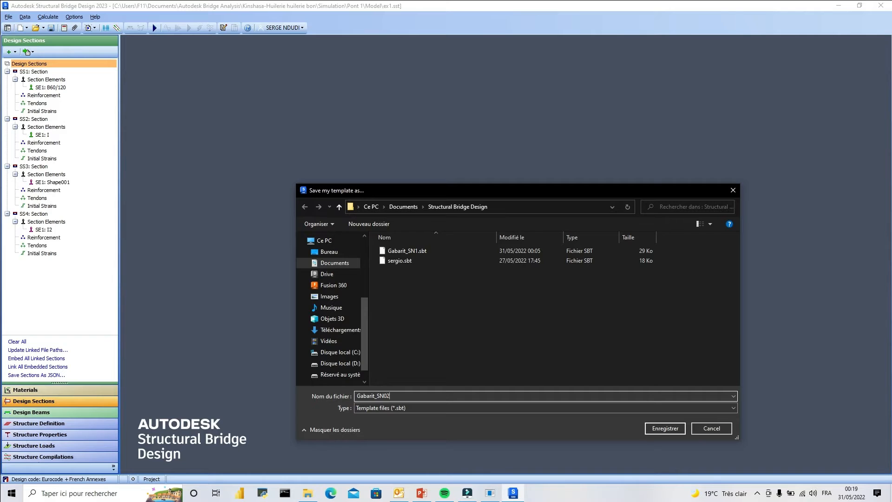
left_click(665, 432)
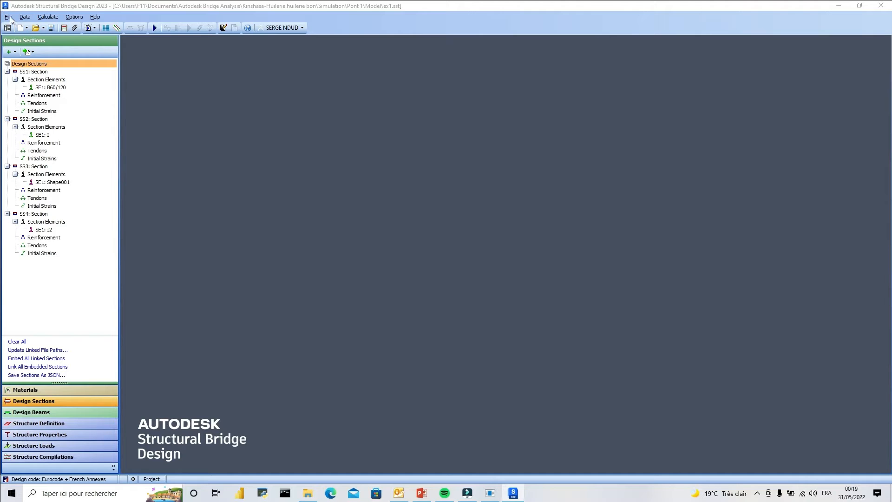
Start a new blank project, accepting that all current data is cleared.
left_click(22, 28)
left_click(34, 37)
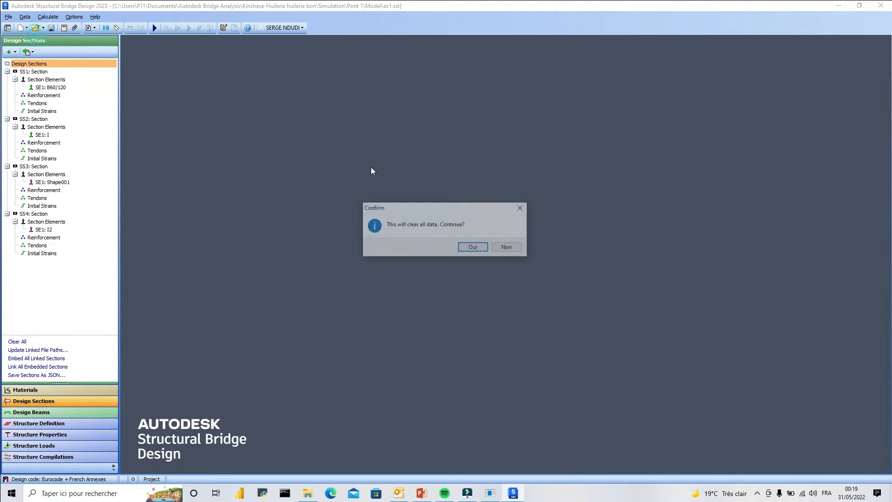
left_click(476, 249)
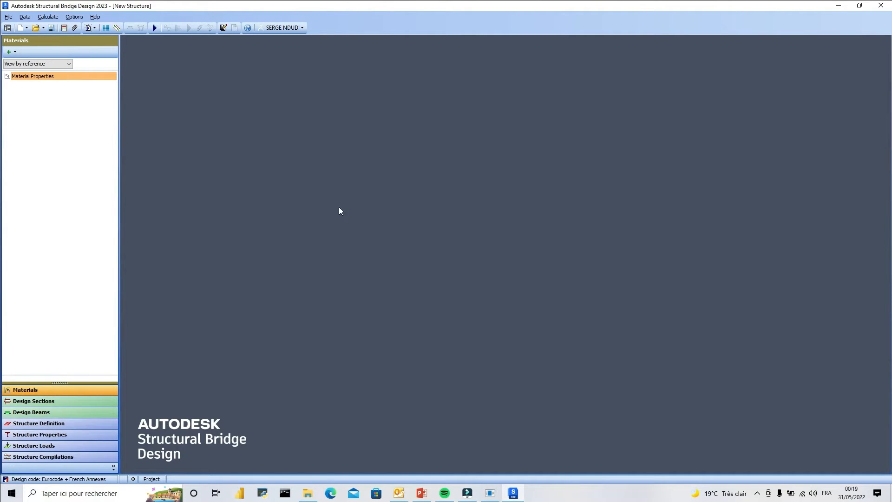
Create a project from the personal template Gabarit_SN02.
left_click(26, 29)
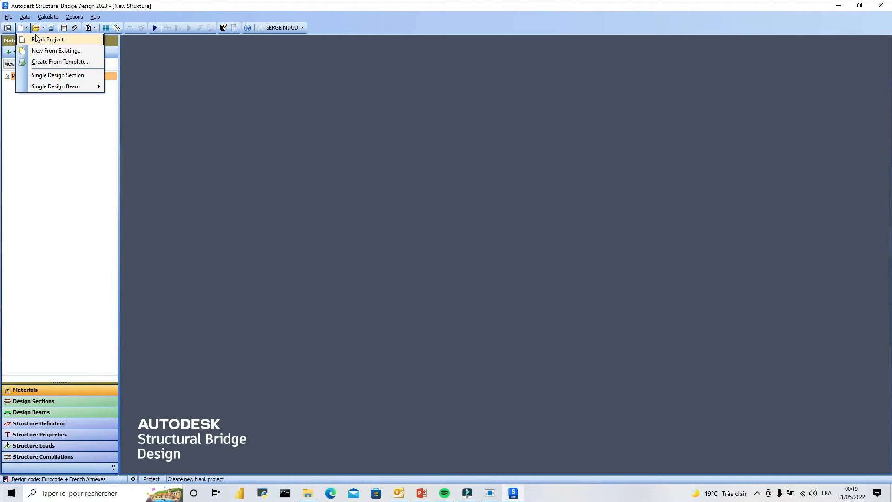
left_click(69, 63)
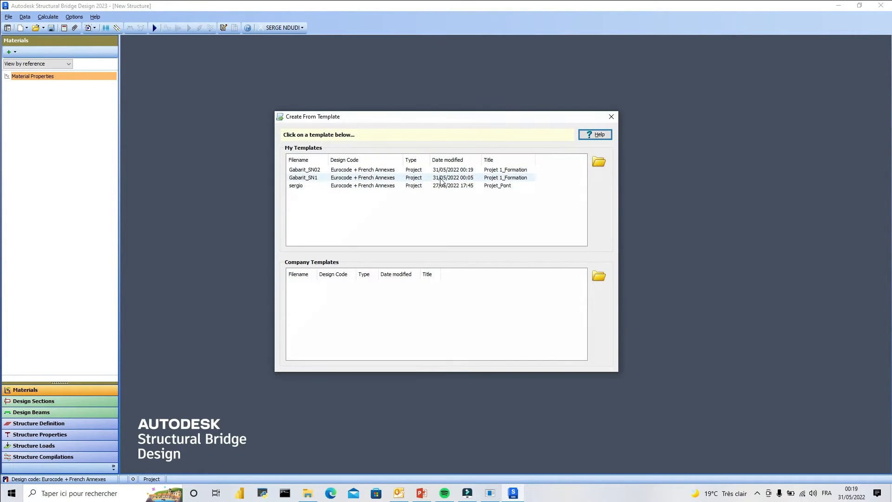
left_click(366, 170)
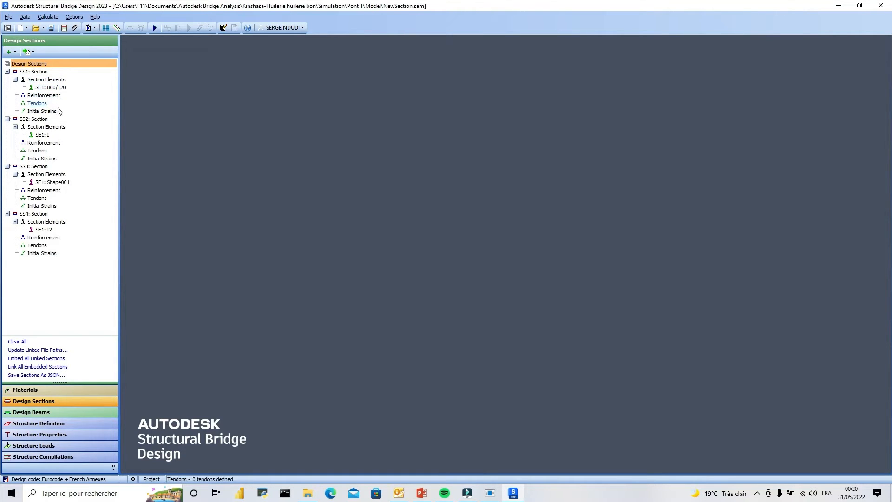
Choose Concrete: MP1: B40 as the property of SS1's B60/120 element, and look over the project's material list.
double_click(60, 87)
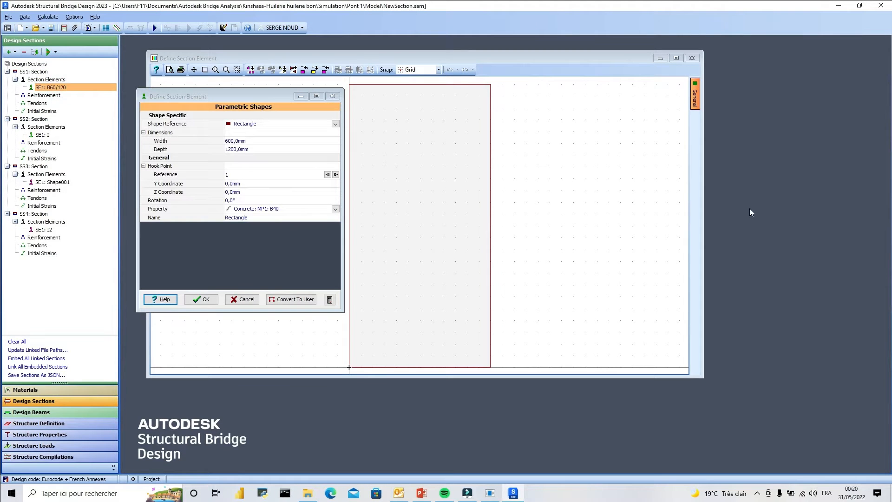
scroll(597, 183, "down", 1)
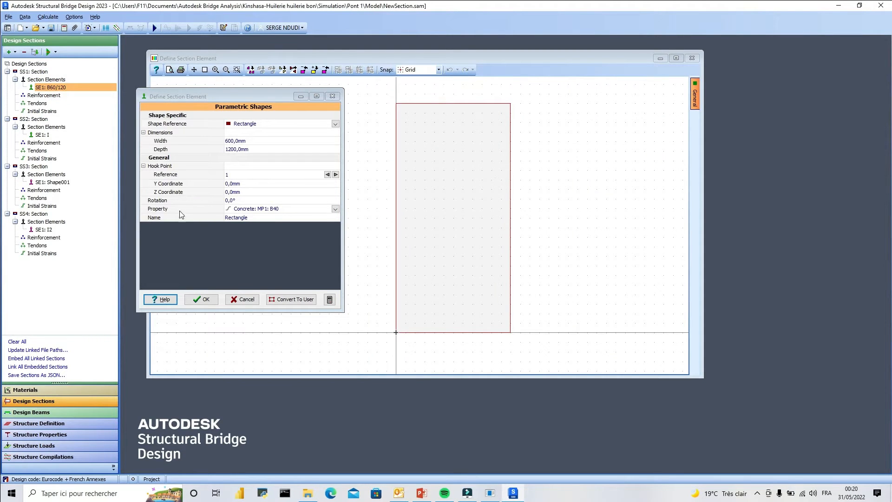
left_click(334, 210)
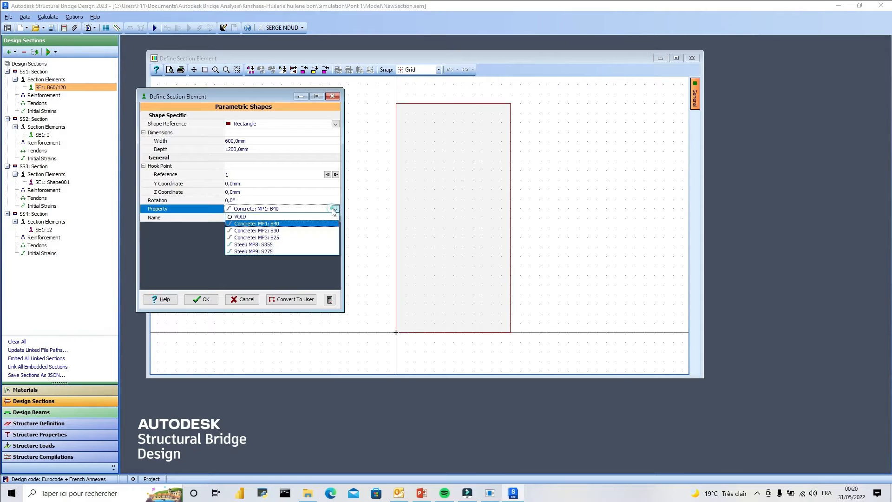
left_click(305, 225)
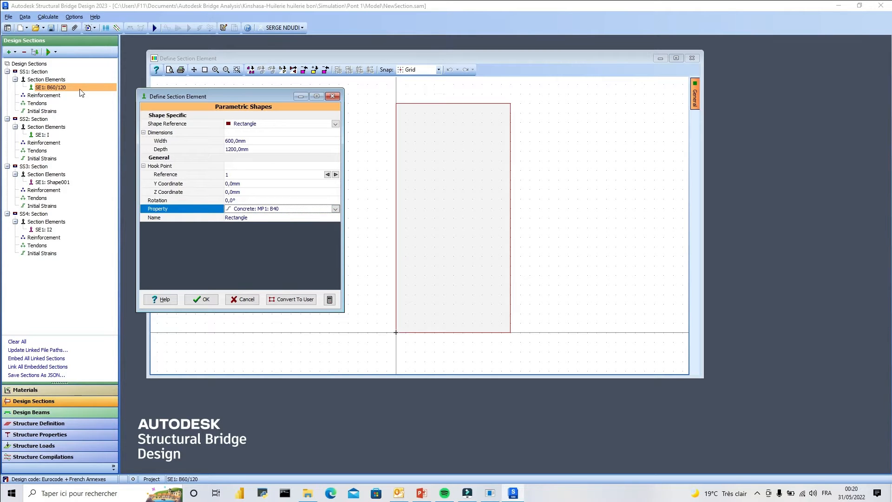
left_click(52, 391)
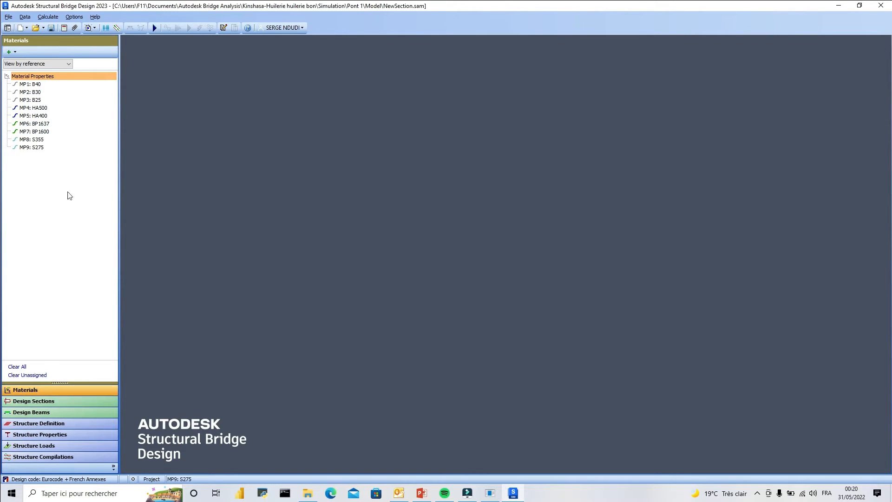
left_click(40, 402)
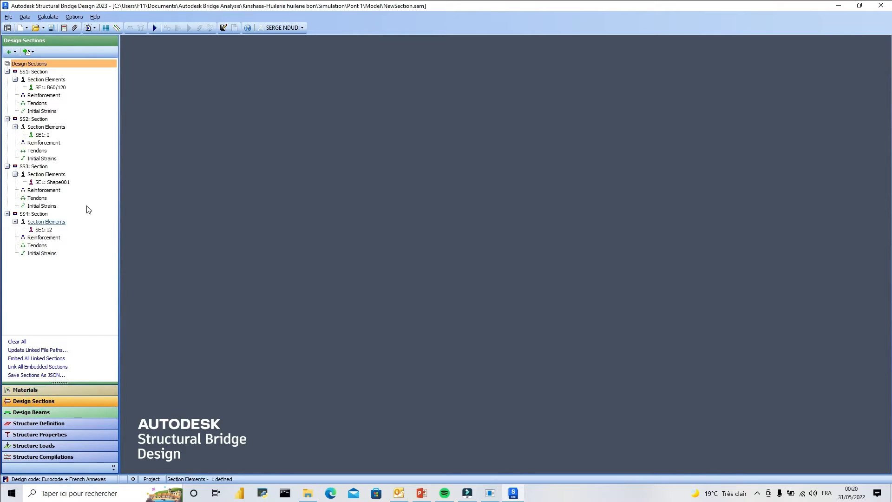
Select Concrete: MP1: B40 as the B60/120 element's property and open the reinforcement definition of section SS1.
double_click(51, 87)
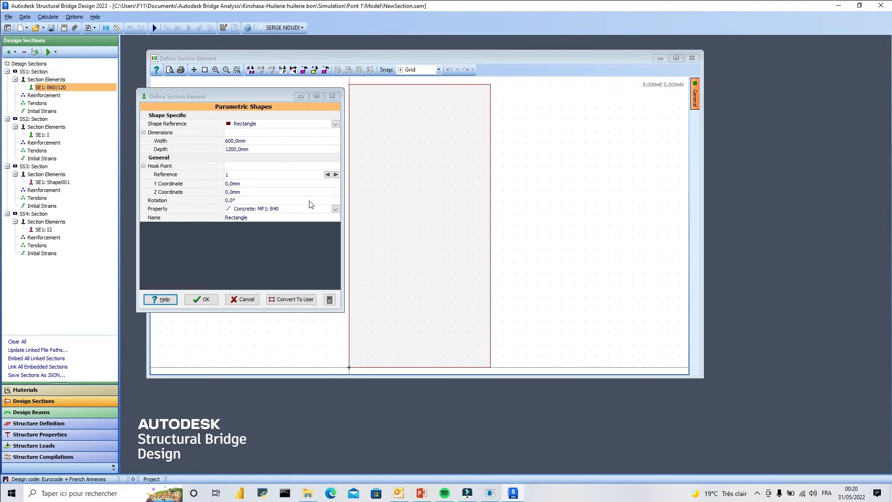
left_click(335, 209)
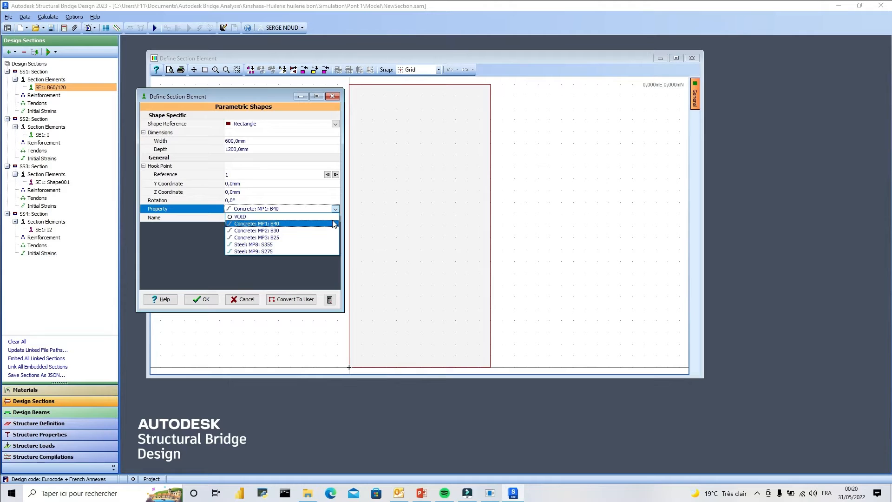
left_click(277, 225)
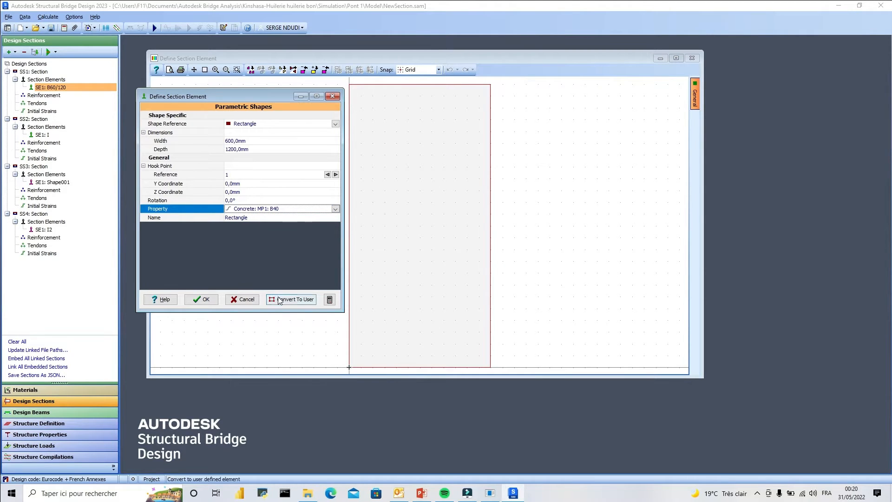
left_click(41, 96)
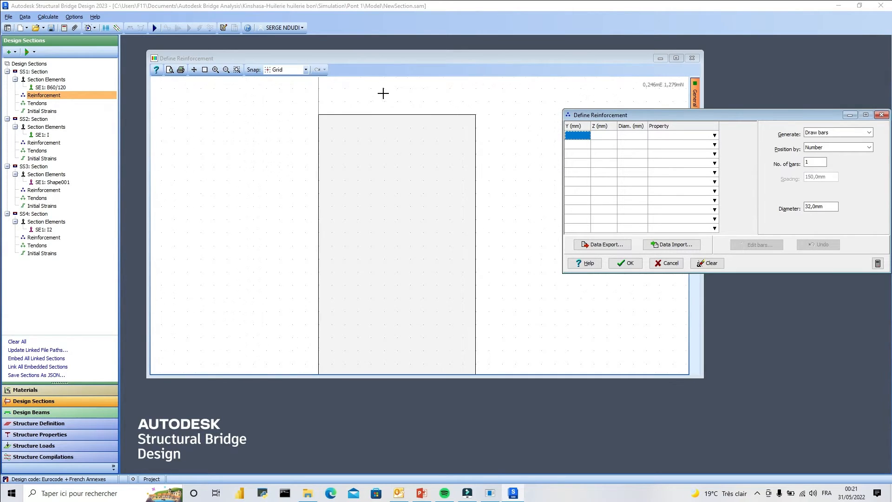
Try placing a single 32 mm bar freely near the section's top face with Draw bars, and undo it.
left_click(869, 135)
left_click(834, 140)
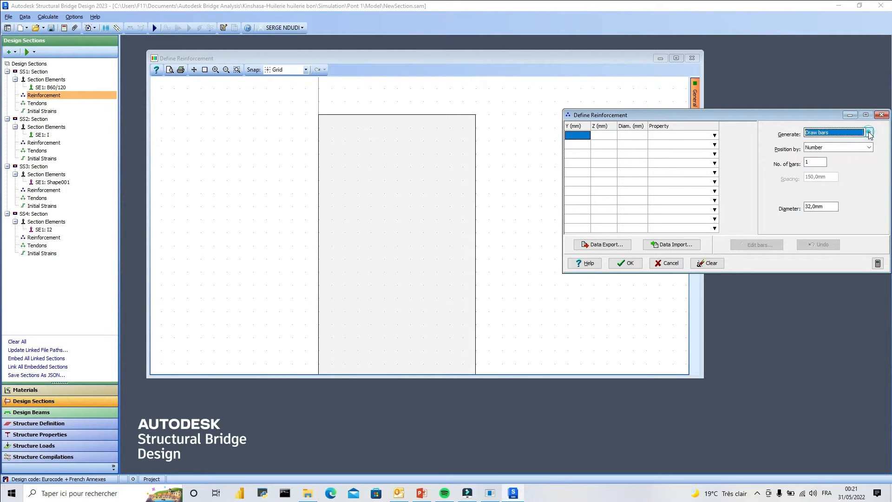
left_click(436, 127)
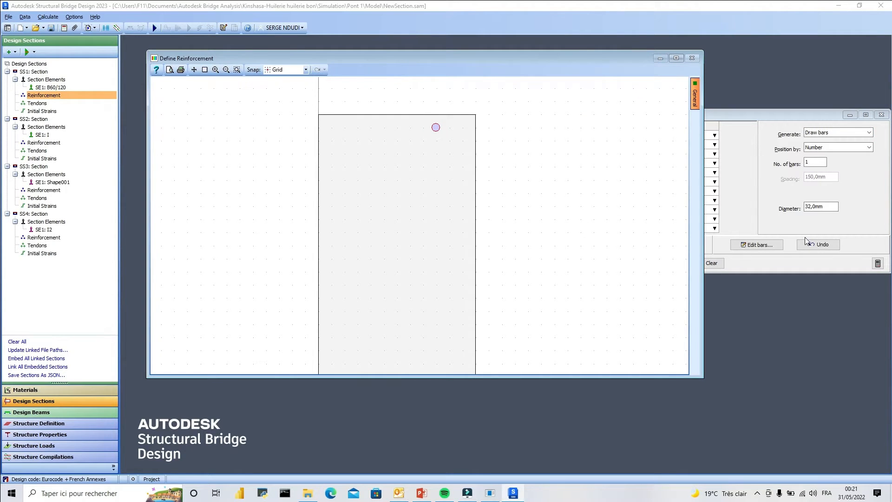
left_click(818, 245)
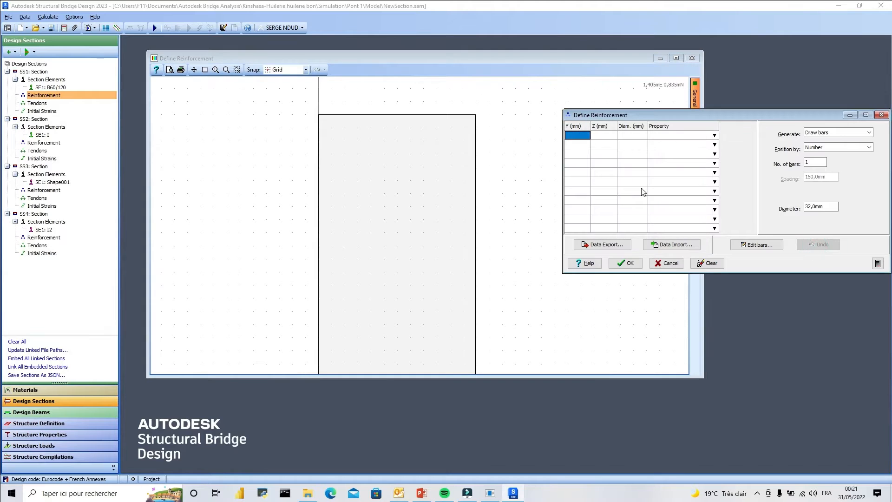
Try the Reinforce face(s) method with one 32 mm bar along the top face at 40 mm cover, and undo it.
left_click(868, 133)
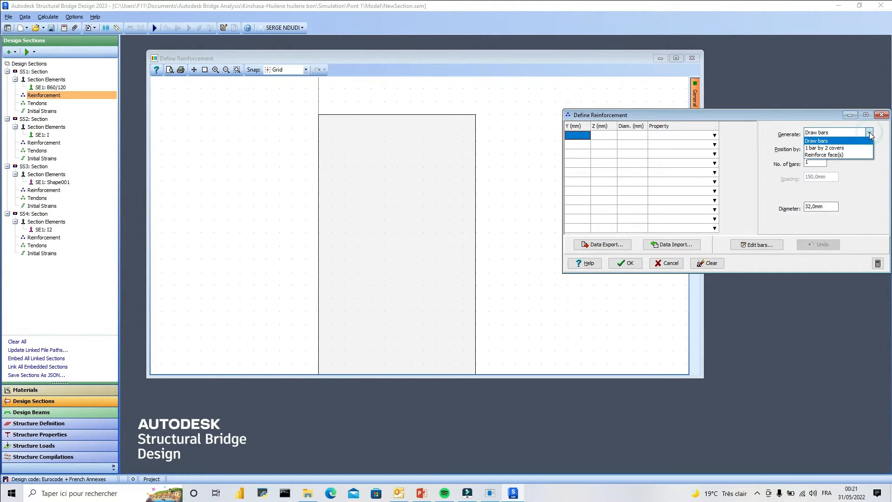
left_click(843, 153)
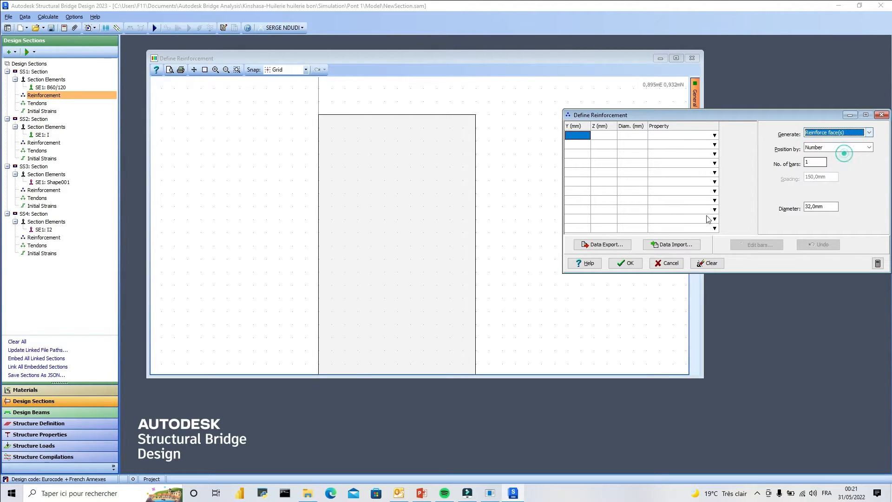
left_click(405, 114)
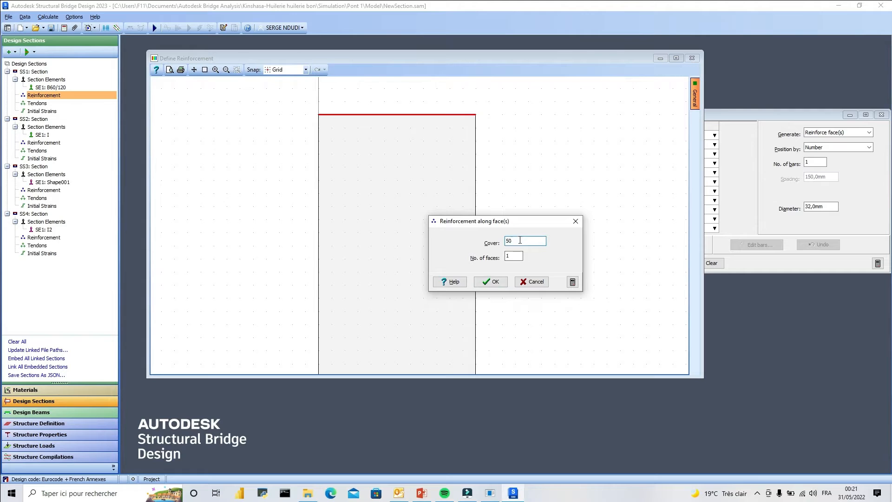
type("40")
left_click(490, 281)
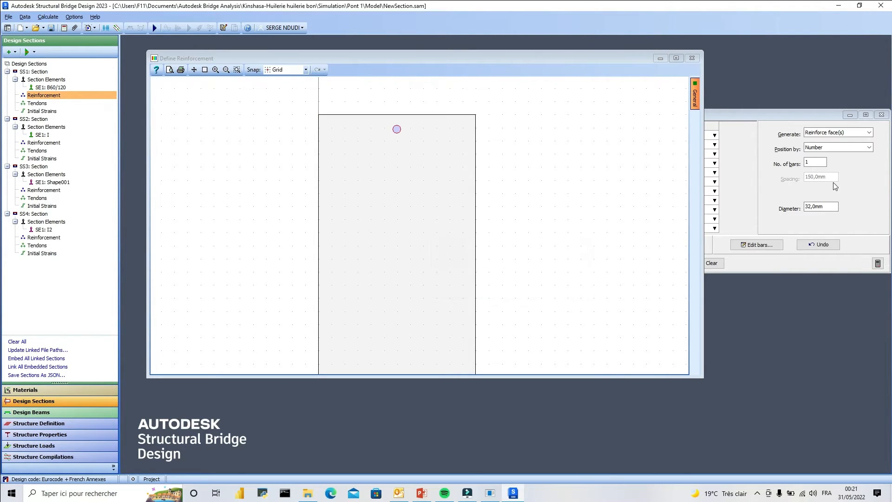
left_click(818, 244)
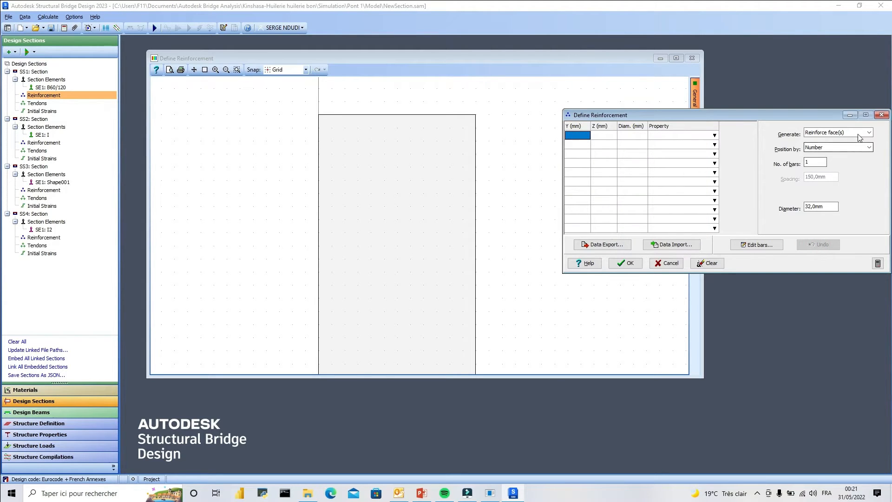
Reinforce the section's top face with four bars of 32 mm diameter at 40 mm cover.
double_click(815, 162)
double_click(828, 206)
left_click(862, 195)
left_click(856, 194)
left_click(816, 205)
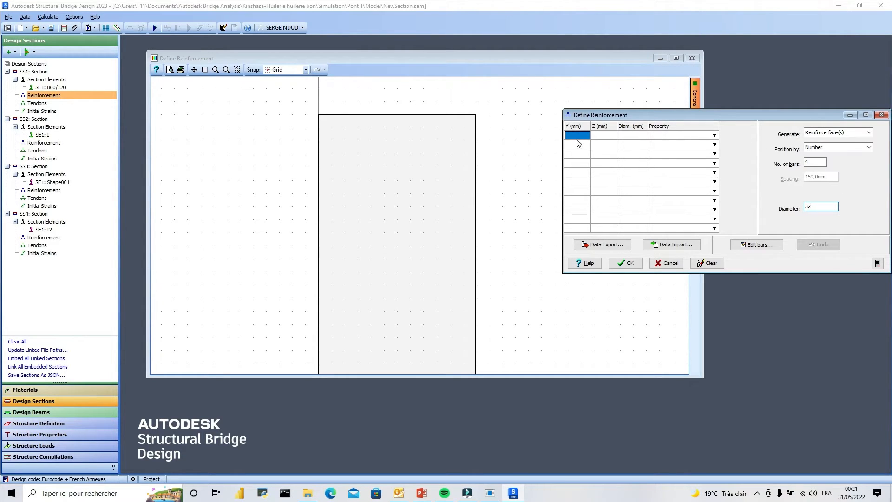
left_click(418, 114)
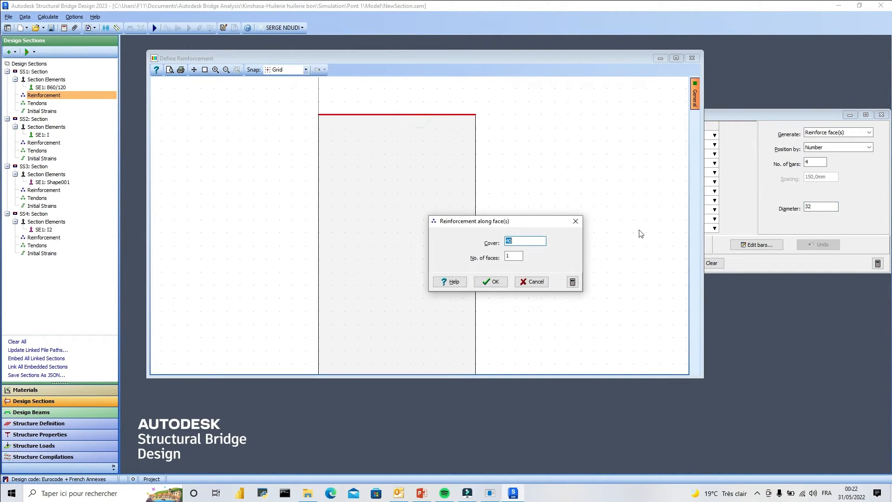
left_click(493, 281)
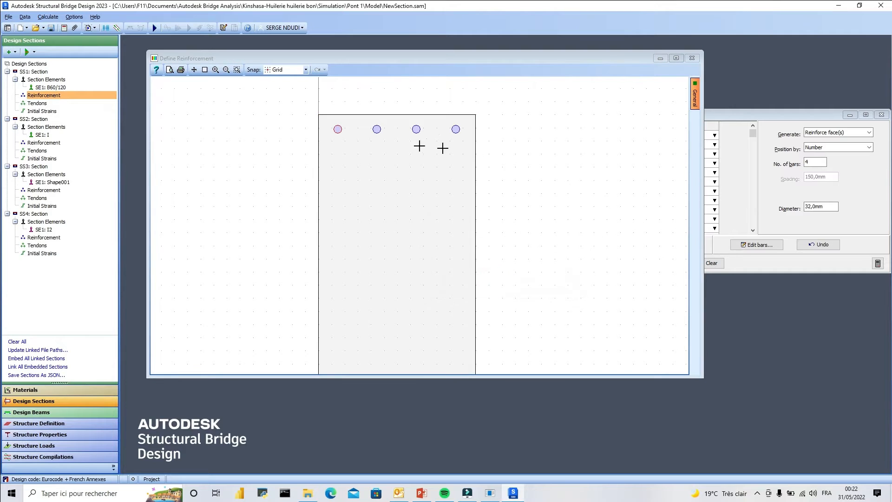
Reinforce the section's bottom face with four 32 mm bars at 40 mm cover.
scroll(412, 108, "down", 1)
scroll(412, 108, "down", 1)
scroll(420, 303, "up", 1)
left_click(405, 287)
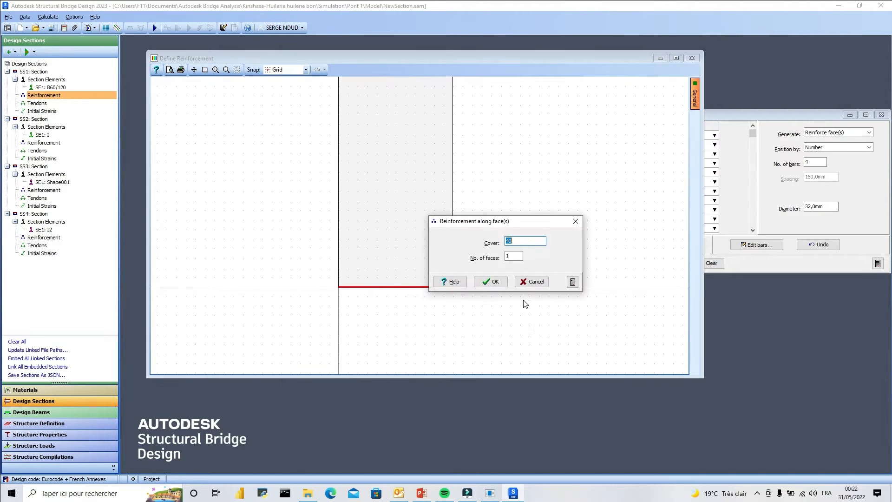
left_click(484, 281)
scroll(497, 353, "down", 1)
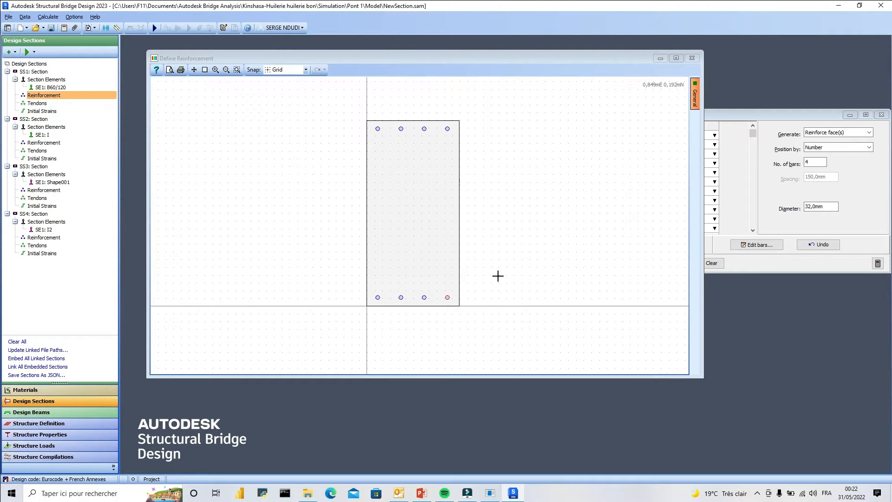
scroll(416, 114, "up", 1)
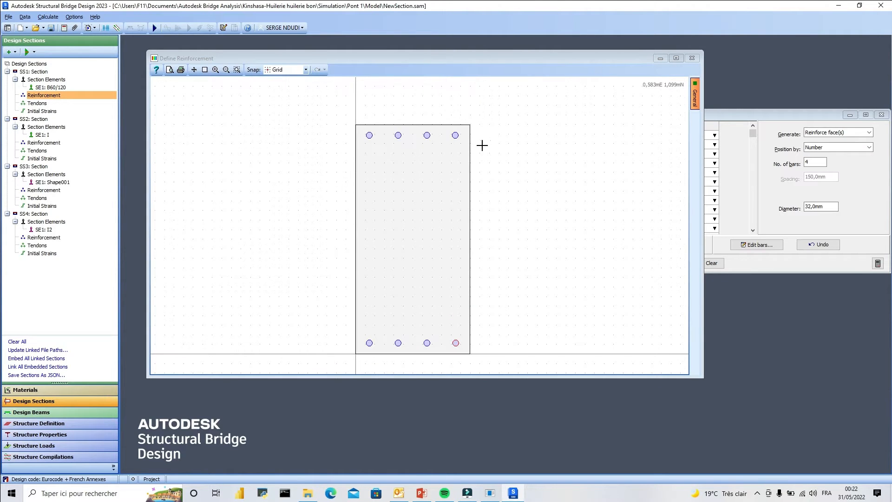
scroll(399, 129, "up", 1)
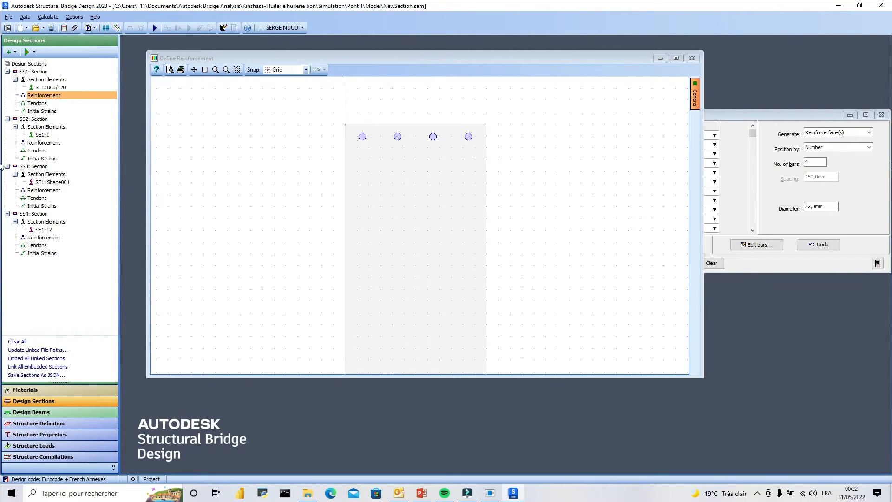
left_click(871, 134)
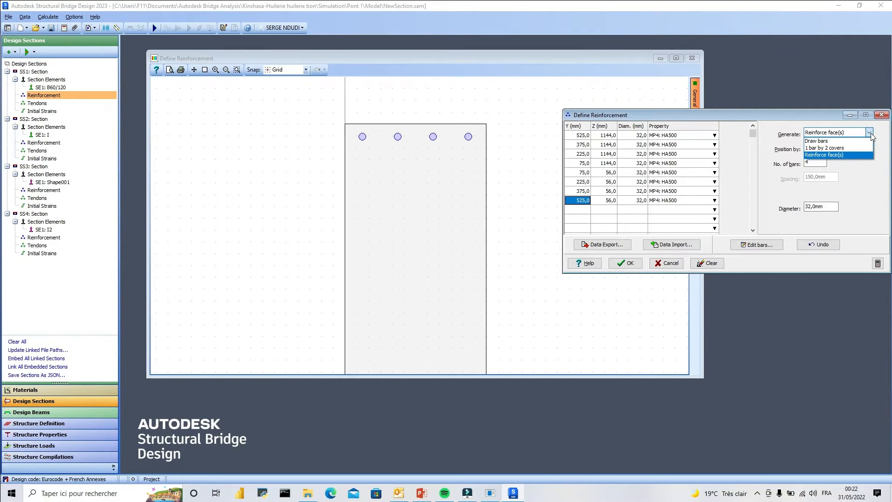
left_click(834, 148)
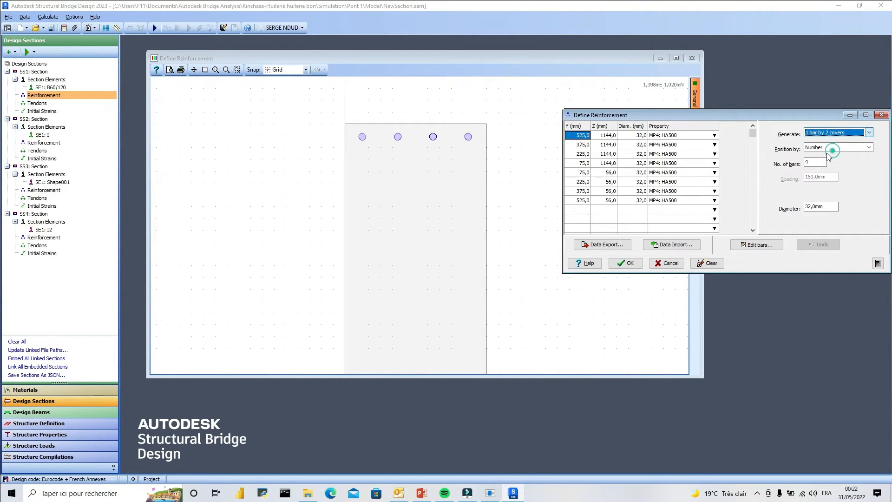
left_click(360, 155)
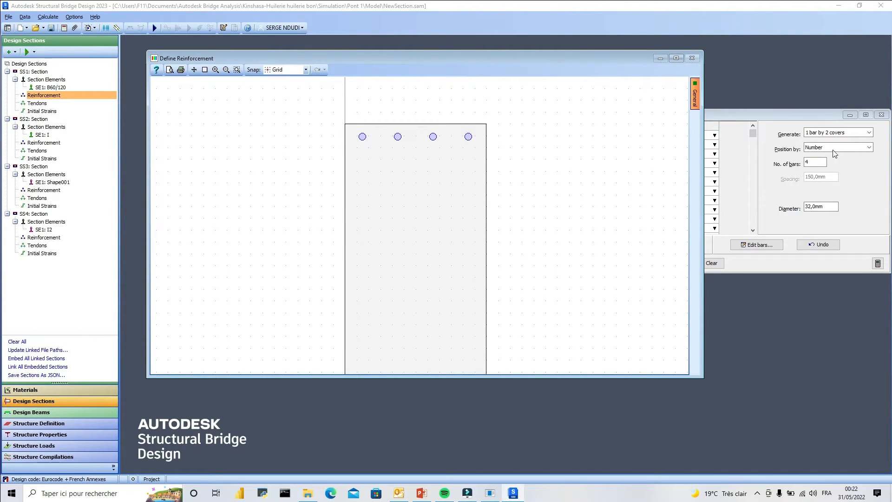
left_click(868, 148)
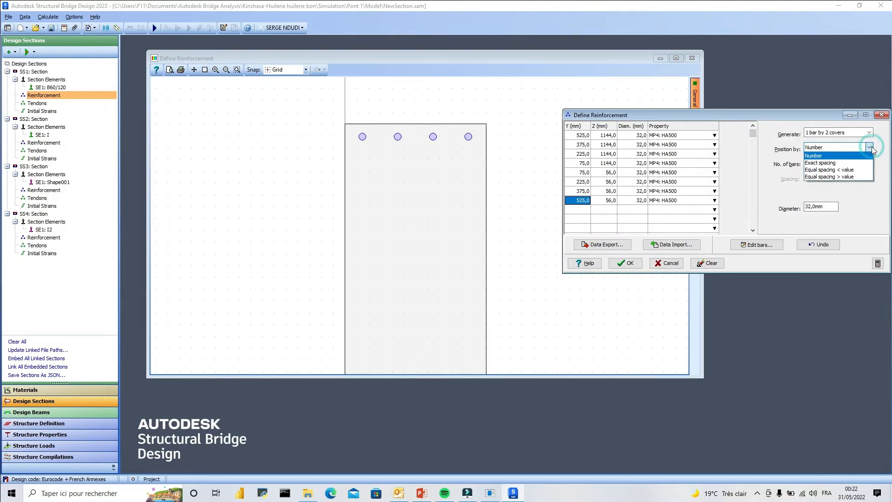
left_click(870, 147)
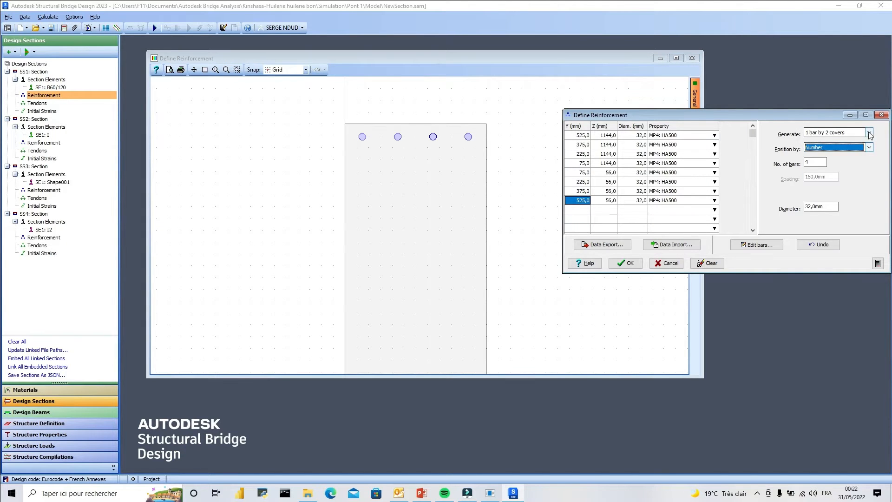
scroll(374, 167, "down", 2)
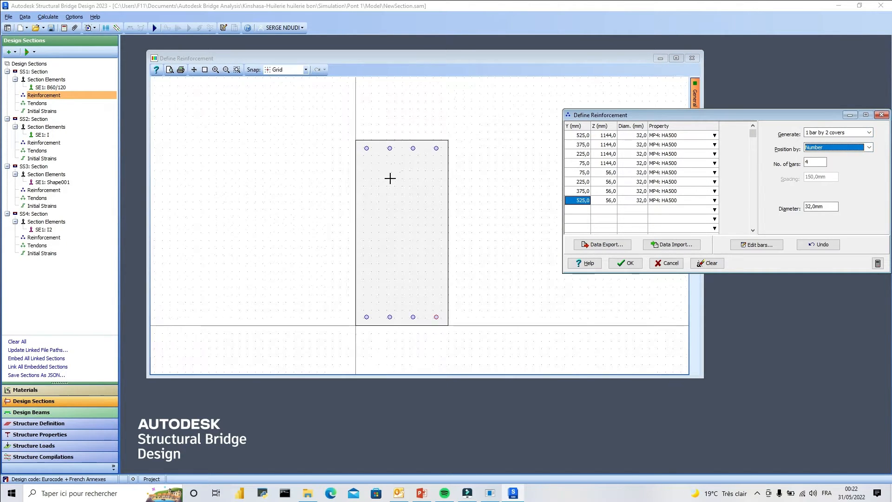
scroll(390, 179, "up", 1)
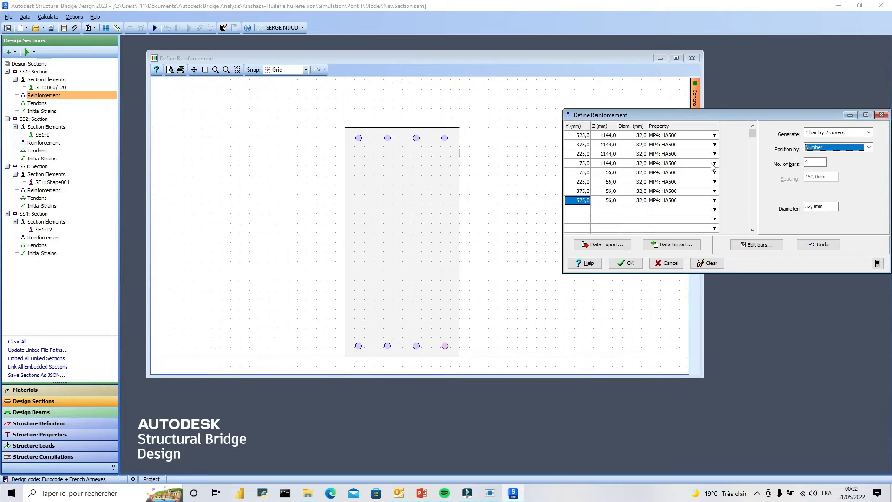
Use Draw bars to add four evenly spaced 32 mm bars at Z 1050 mm and four at Z 150 mm, from Y 50 to 550 mm.
left_click(869, 133)
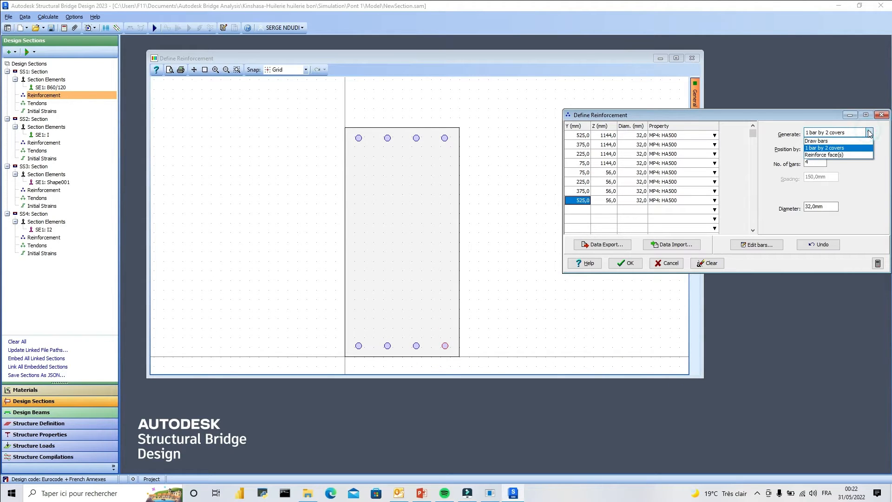
left_click(821, 139)
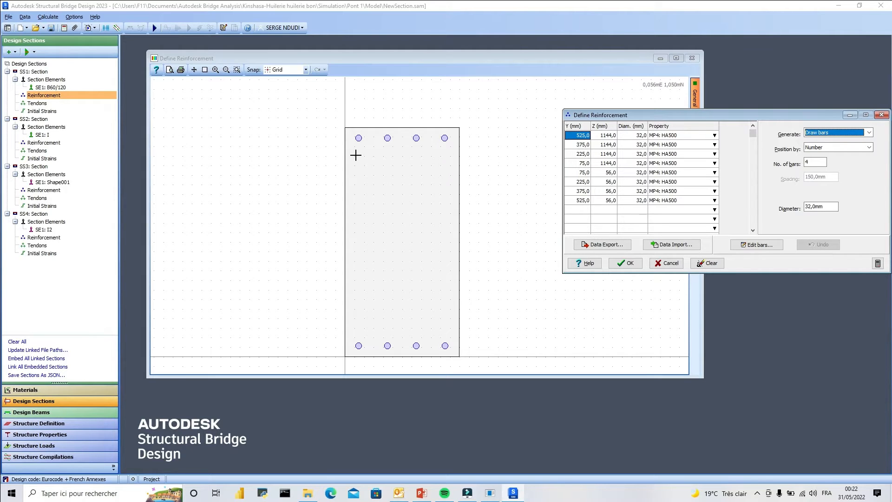
left_click(607, 135)
left_click(581, 135)
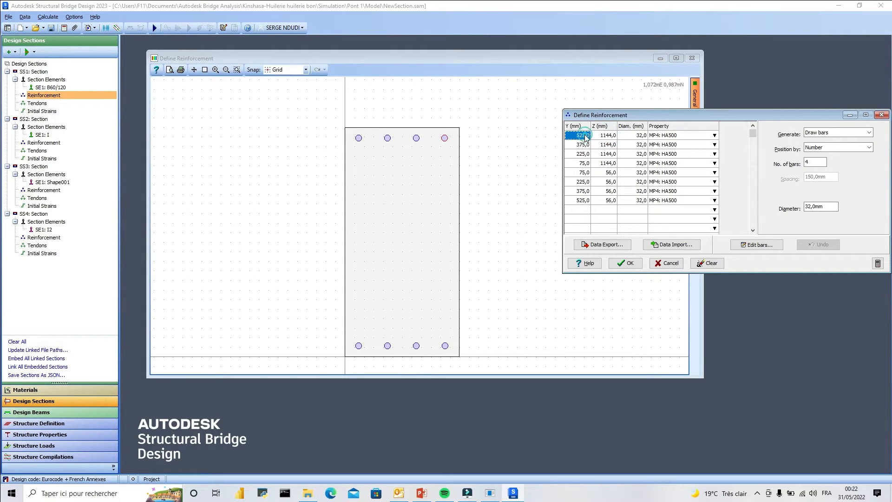
left_click(581, 144)
left_click(582, 155)
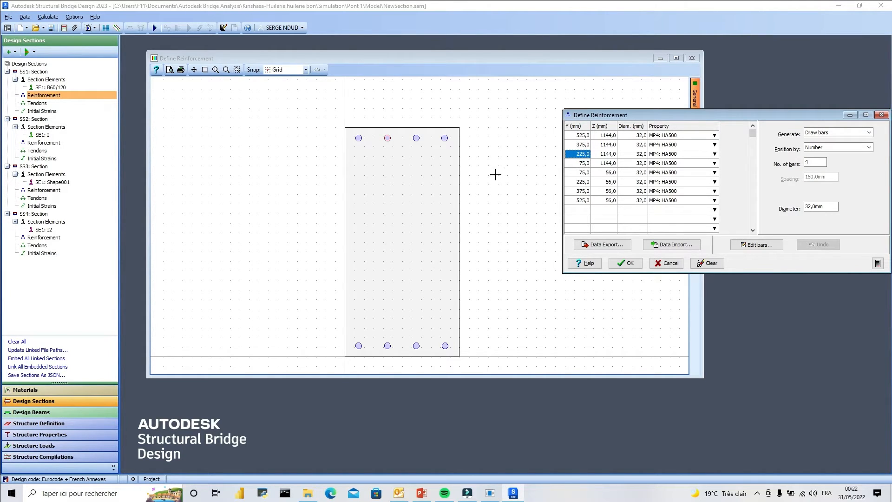
left_click_drag(354, 158, 449, 156)
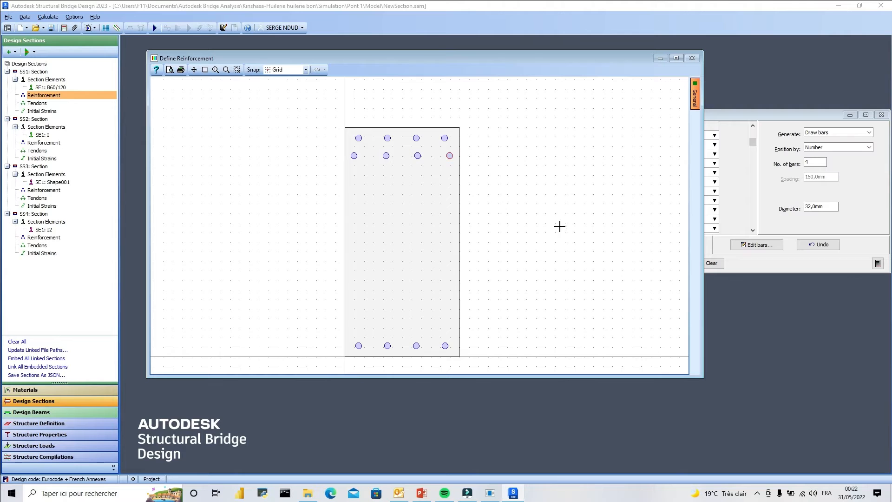
left_click_drag(355, 327, 450, 328)
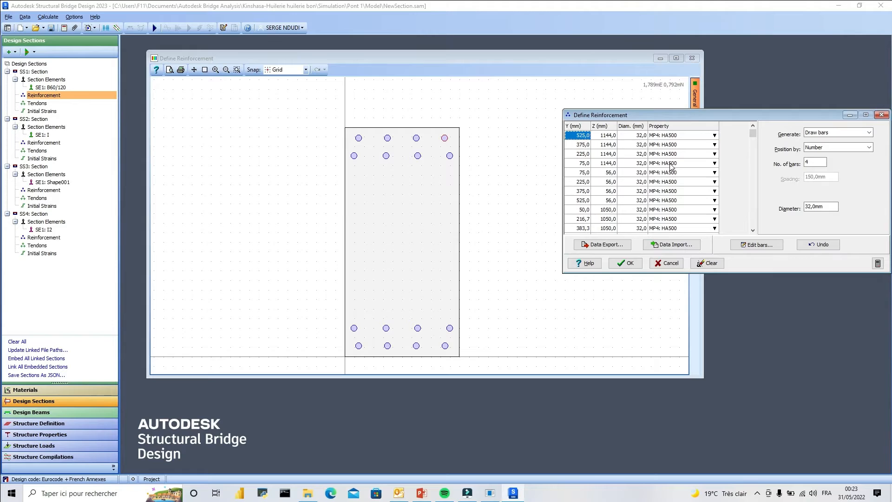
Examine the coordinates of the outermost top and bottom bars in the table, bar by bar, as alignment references.
left_click(583, 144)
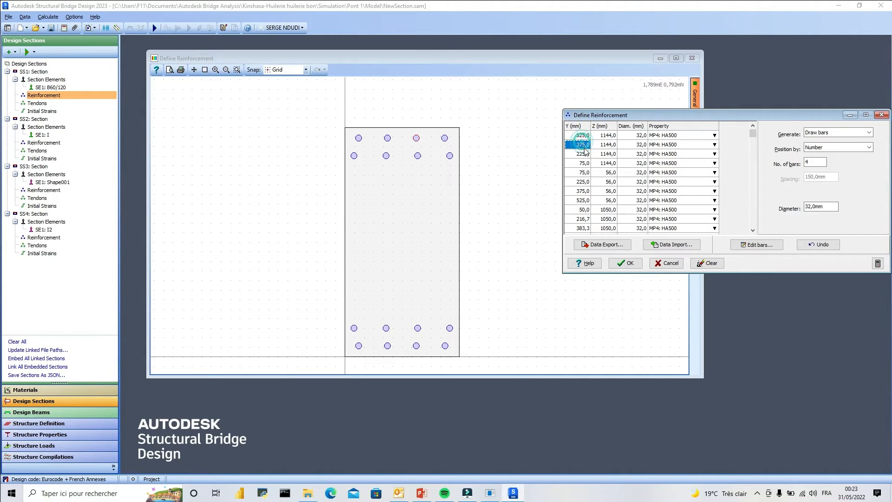
left_click(583, 154)
left_click(584, 163)
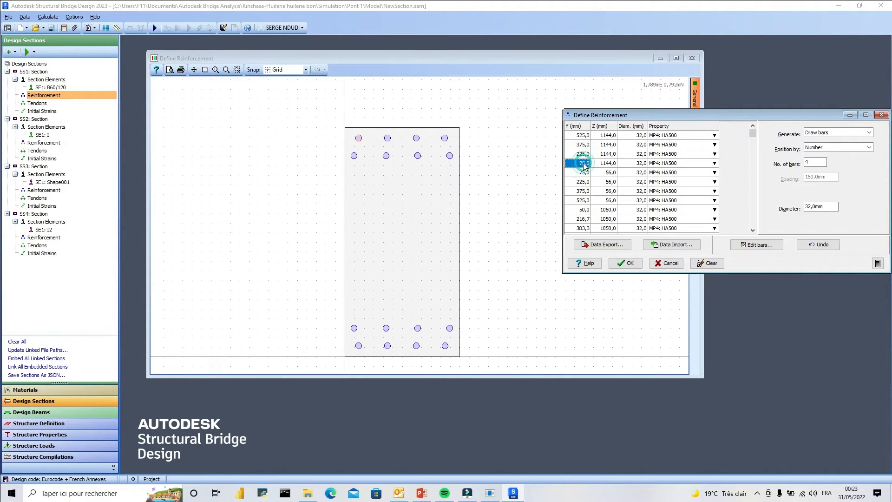
left_click(585, 174)
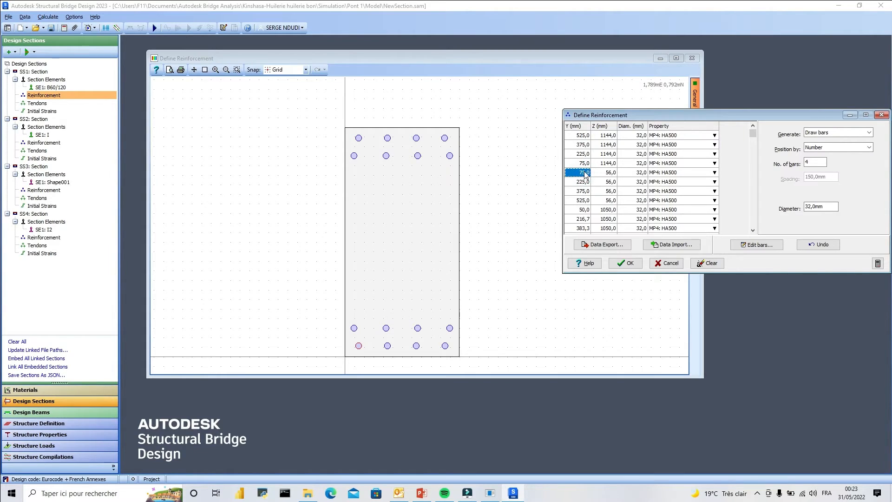
left_click(585, 182)
left_click(585, 191)
left_click(584, 200)
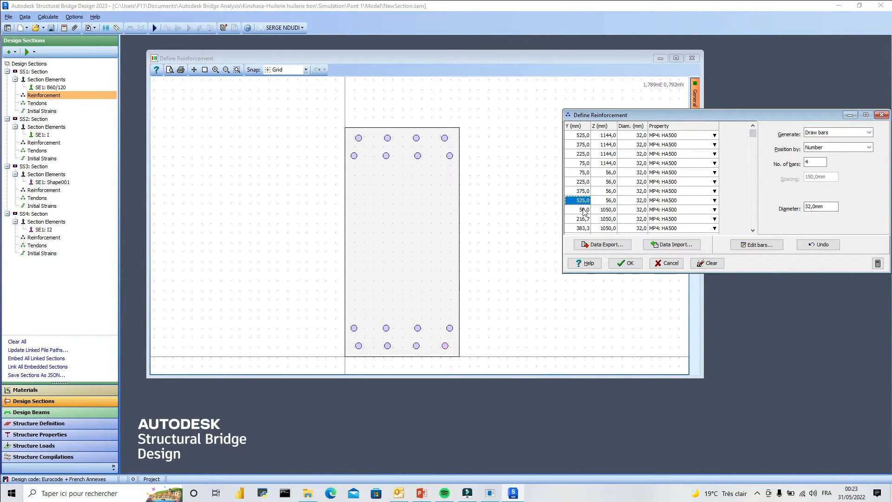
Set the Y coordinates of the first two bars in the Z 1050 mm row to 75 and 225 mm.
left_click(584, 210)
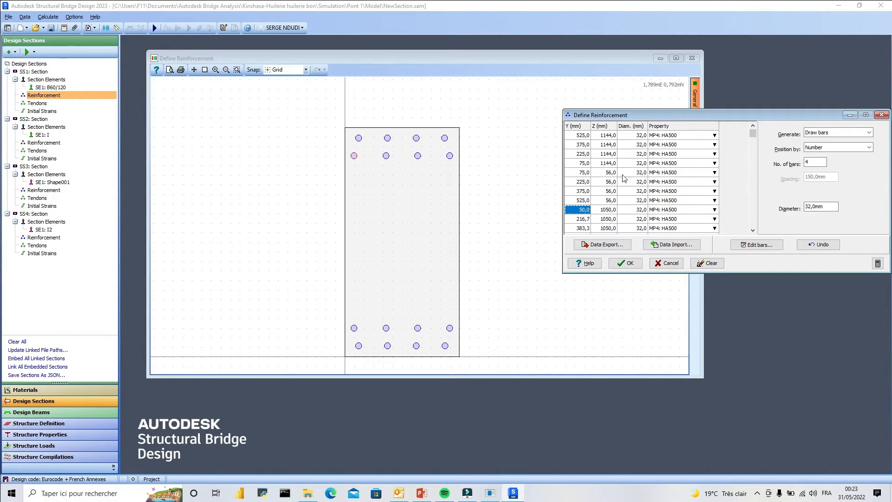
left_click(587, 211)
left_click(584, 220)
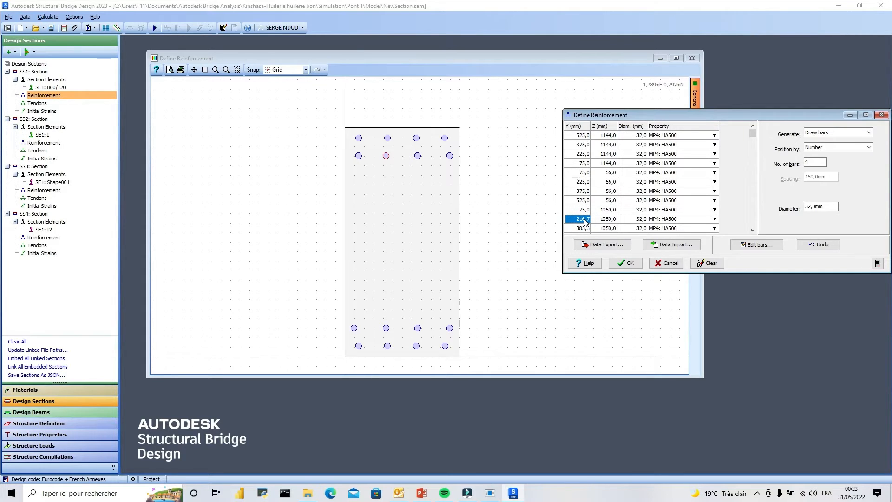
left_click(584, 222)
type("225")
left_click(584, 227)
Set the Y coordinates of the third and fourth bars in the Z 1050 mm row to 375 and 525 mm.
scroll(611, 212, "down", 2)
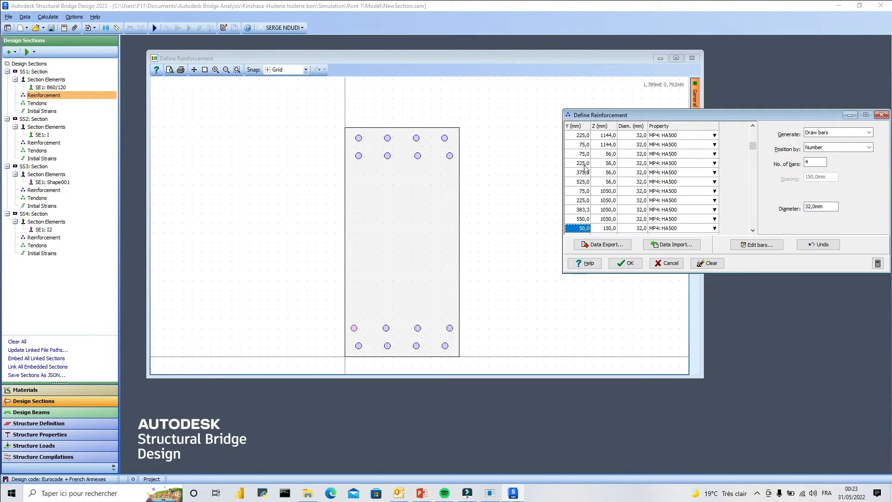
left_click(584, 163)
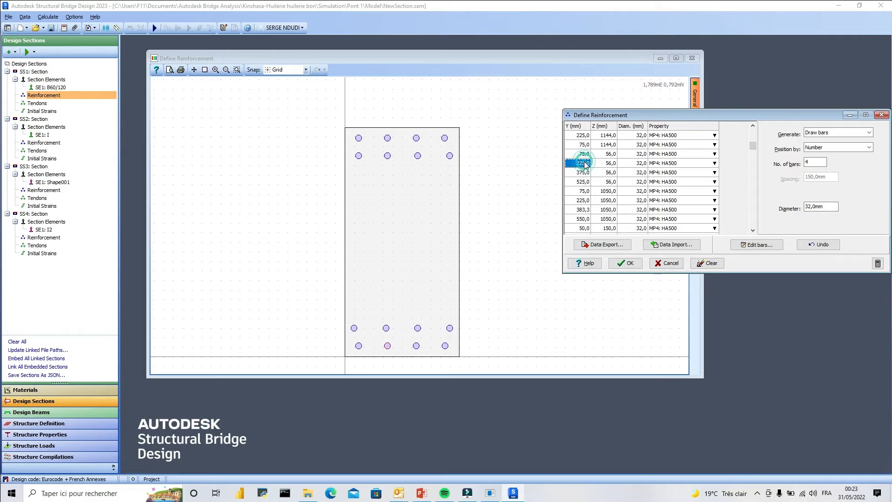
left_click(585, 191)
left_click(586, 200)
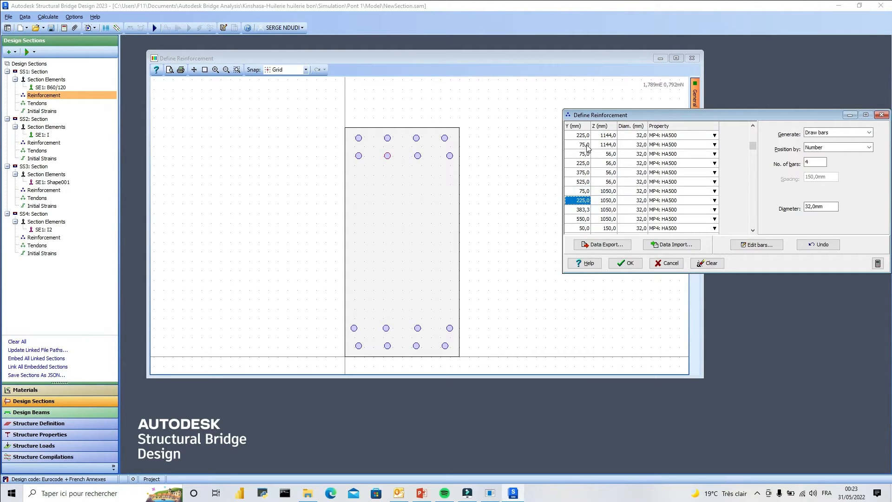
key("Up")
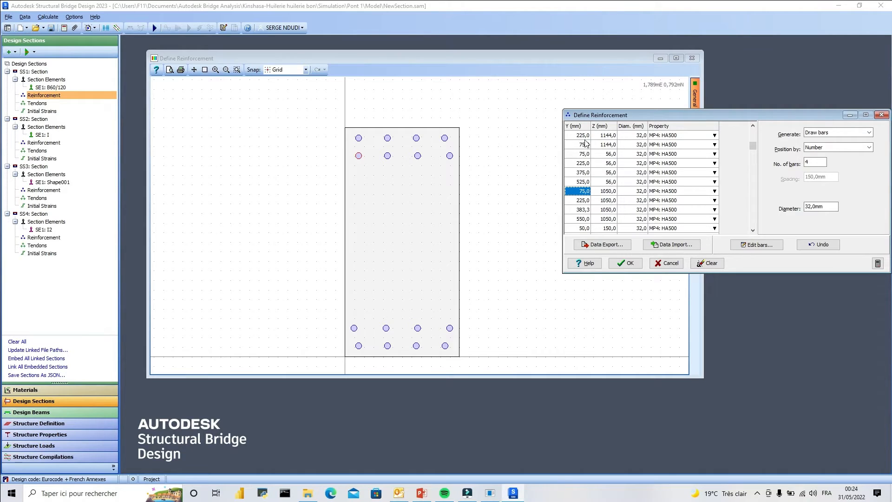
left_click(585, 210)
type("375")
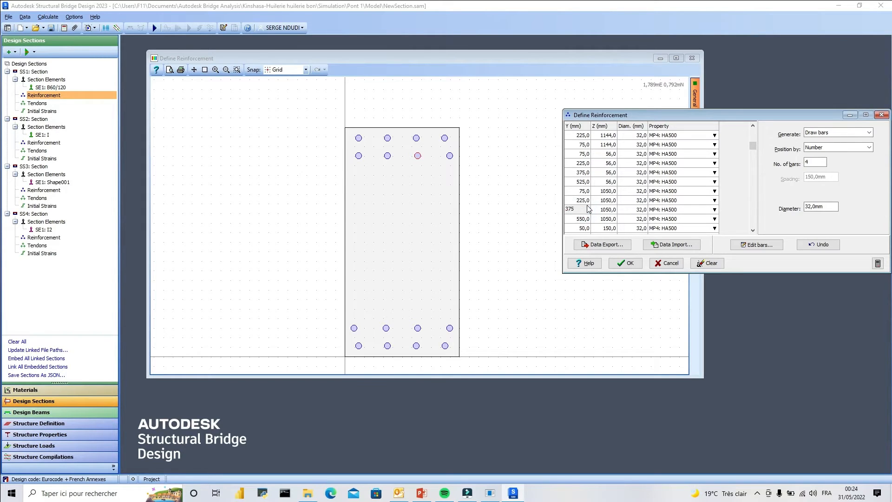
left_click(585, 219)
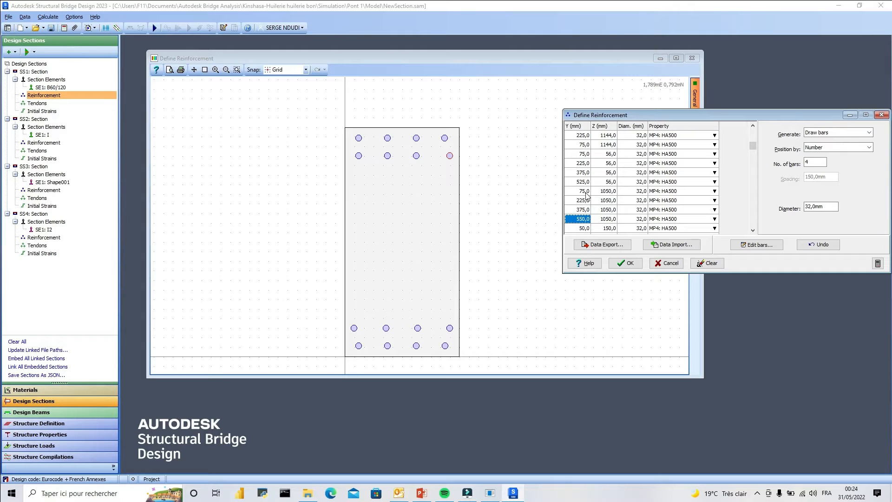
type("525")
key("Return")
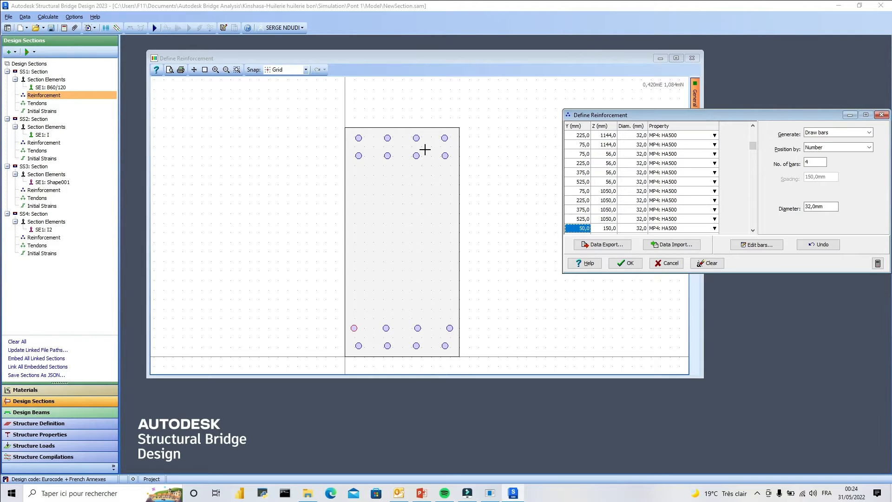
Set the Y coordinates of the four bars in the Z 150 mm row to 75, 225, 375 and 525 mm.
left_click(753, 230)
left_click(753, 230)
left_click(752, 230)
left_click(753, 230)
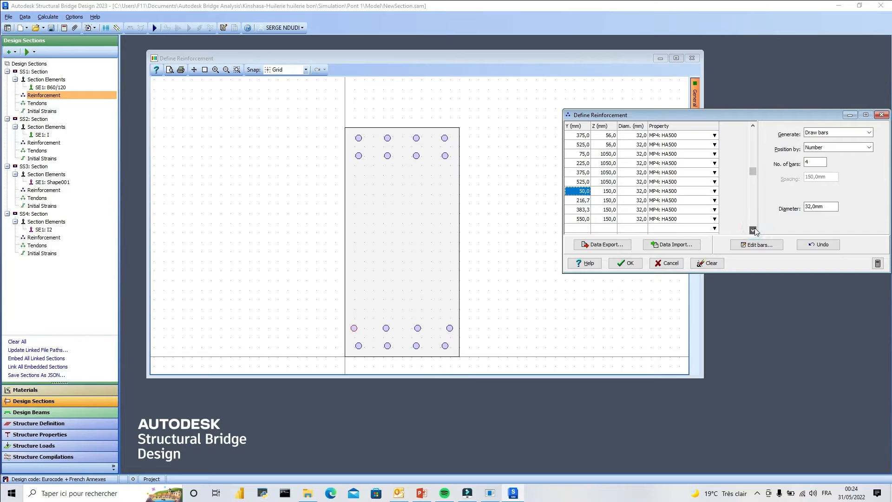
type("75")
left_click(587, 200)
type("22")
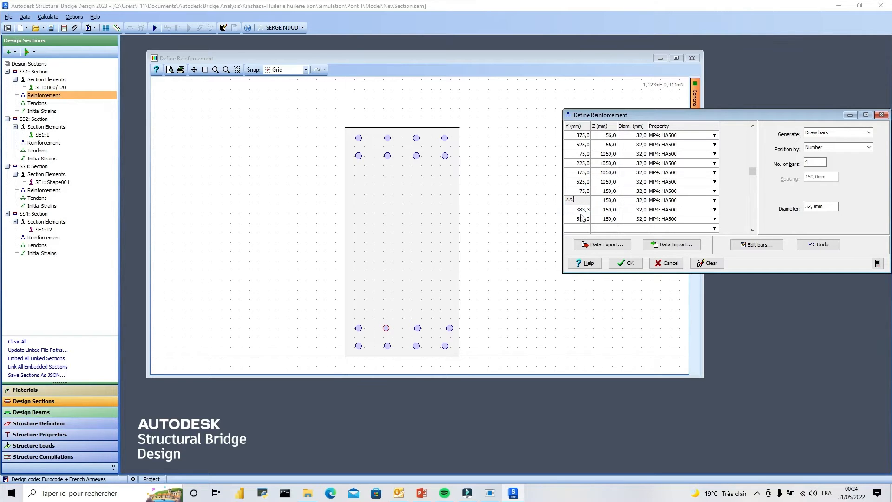
left_click(584, 209)
type("375")
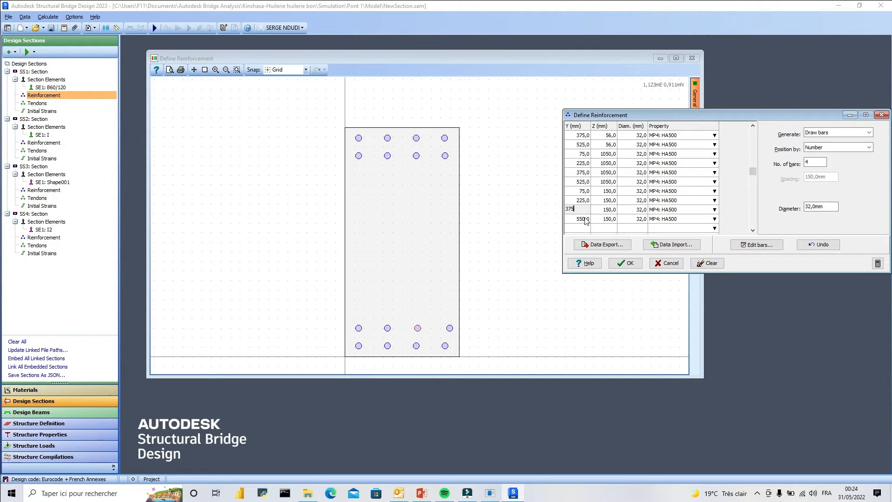
left_click(585, 219)
type("525")
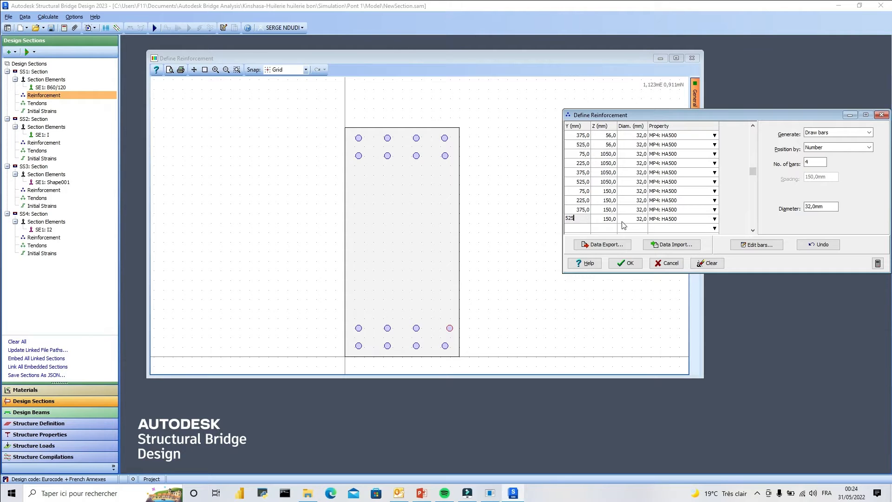
Review the material choices for the bars, keep HA500, and accept the section's reinforcement definition.
left_click(714, 200)
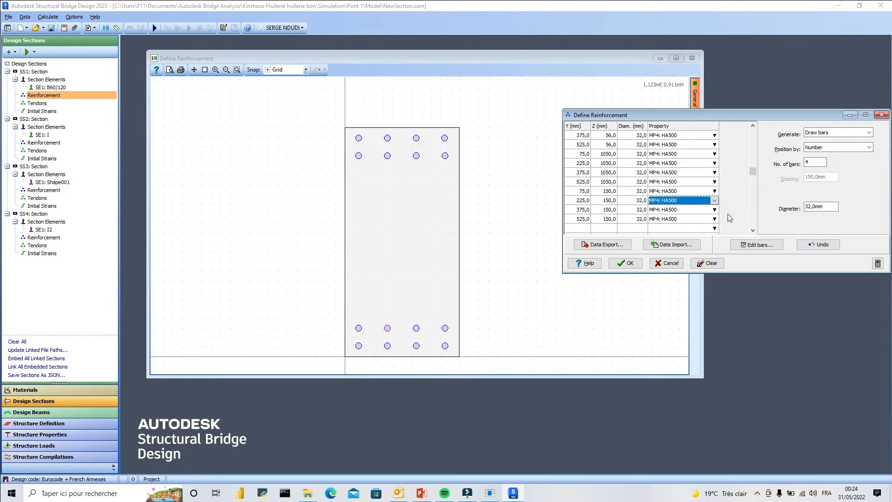
left_click(715, 136)
left_click(714, 135)
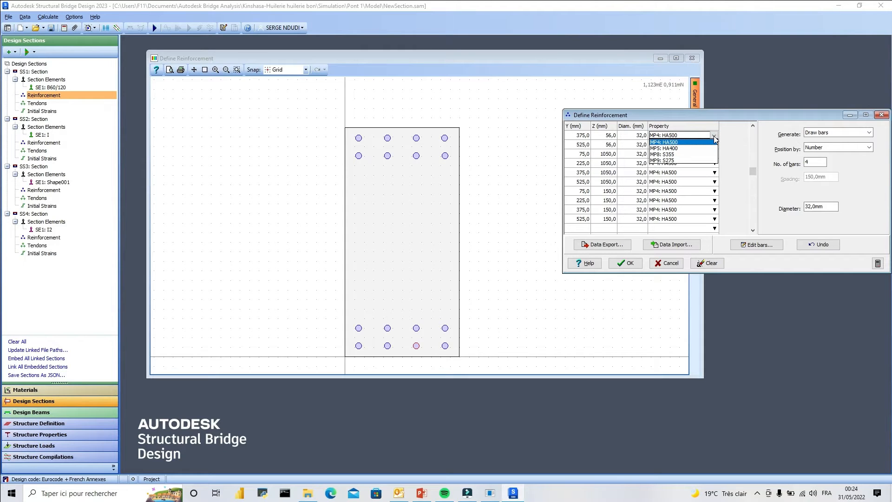
left_click(714, 139)
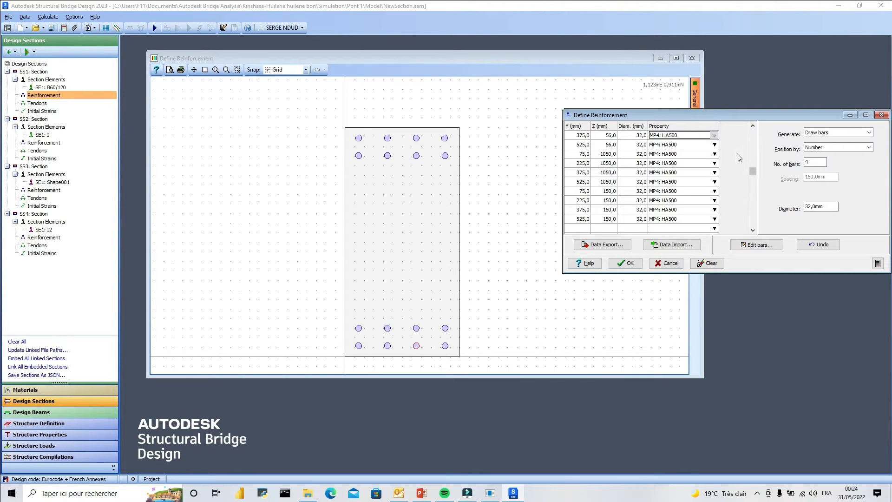
left_click(627, 263)
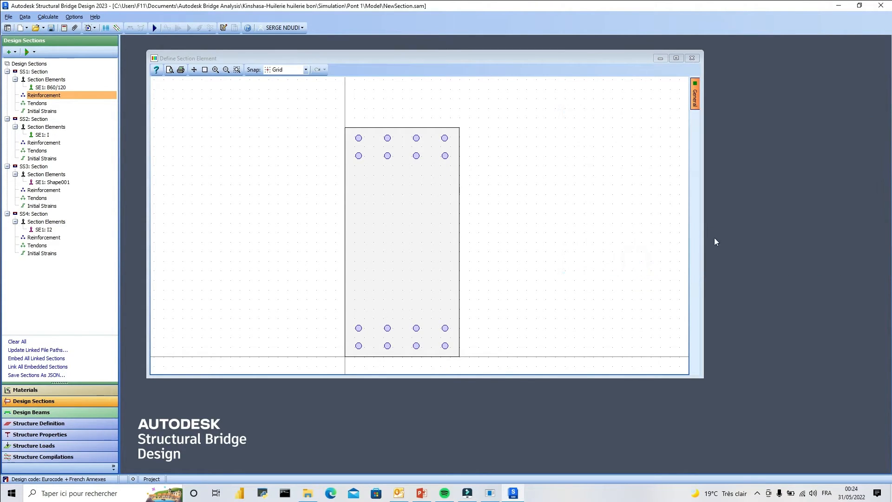
scroll(390, 212, "up", 1)
scroll(404, 191, "down", 2)
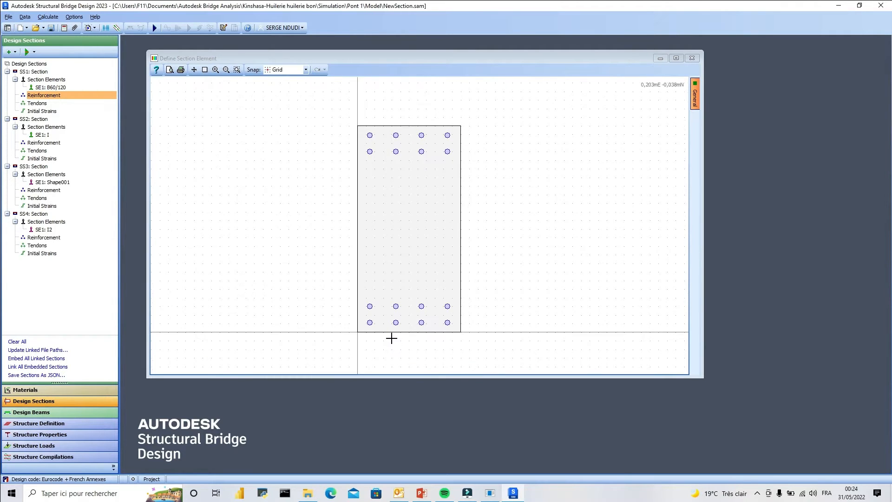
scroll(395, 344, "up", 1)
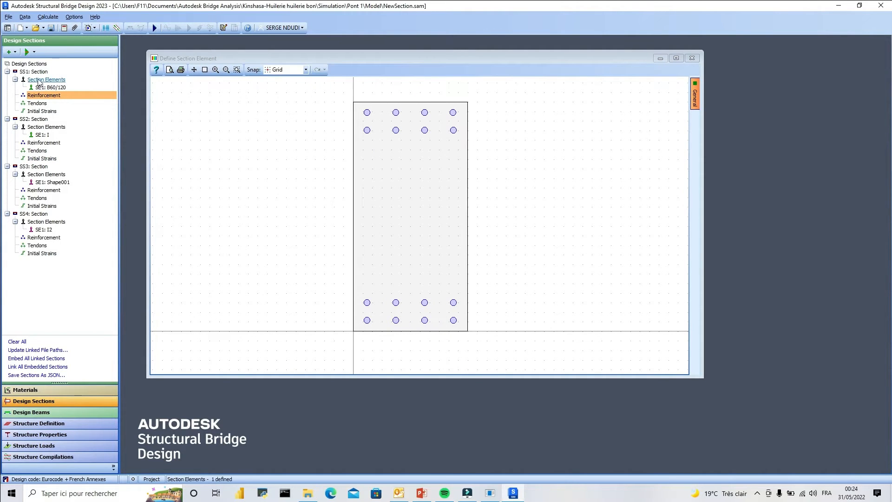
Check the tendon definition of section SS1, and add an initial strain plane for B60/120 with its default values.
left_click(37, 103)
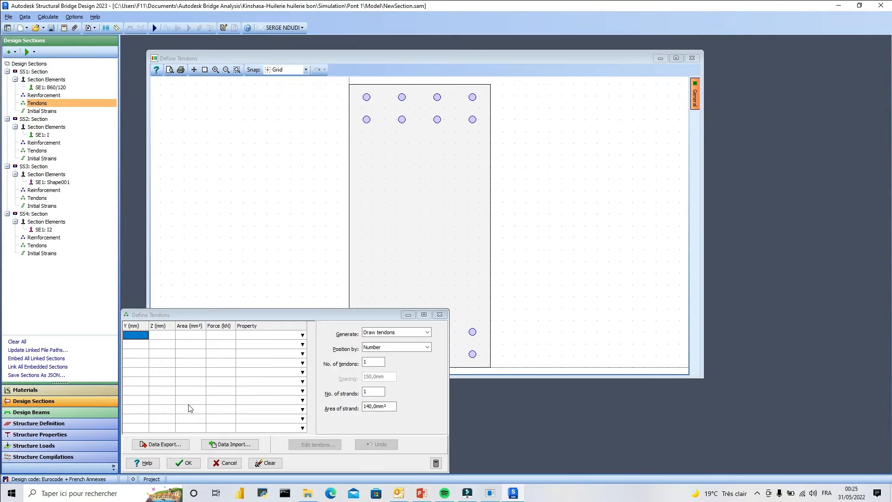
left_click(440, 315)
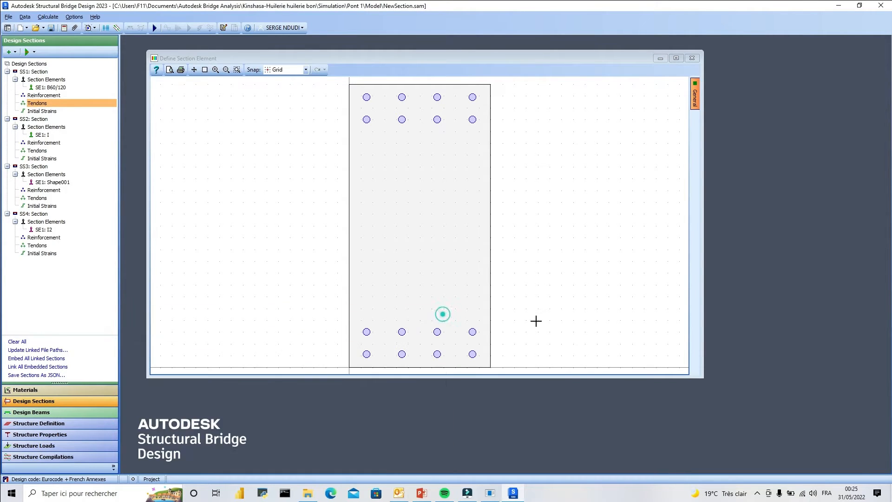
left_click(42, 112)
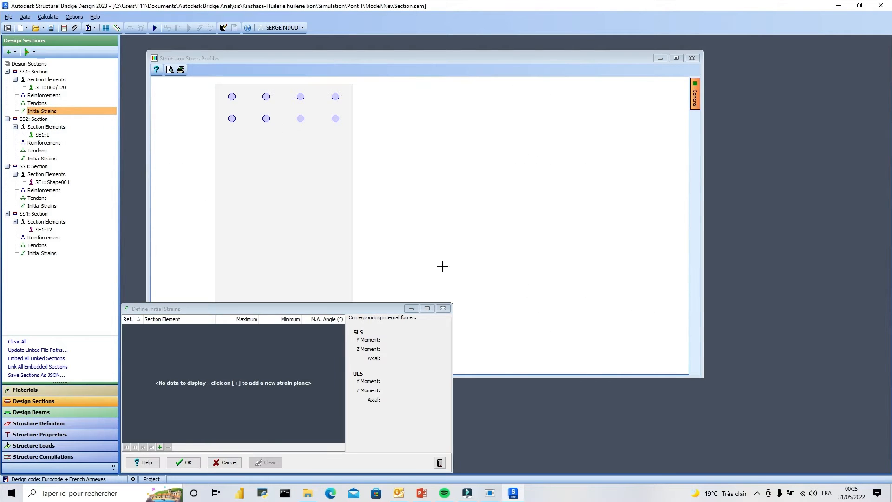
left_click_drag(416, 283, 591, 102)
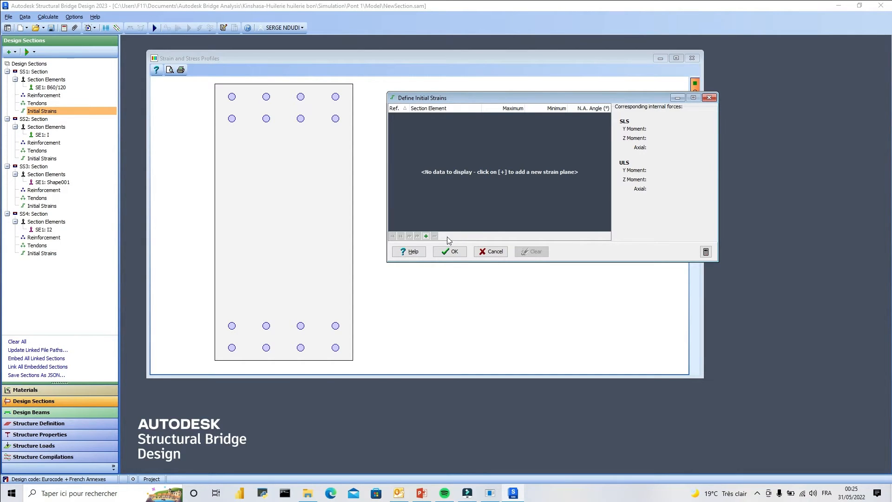
left_click(426, 236)
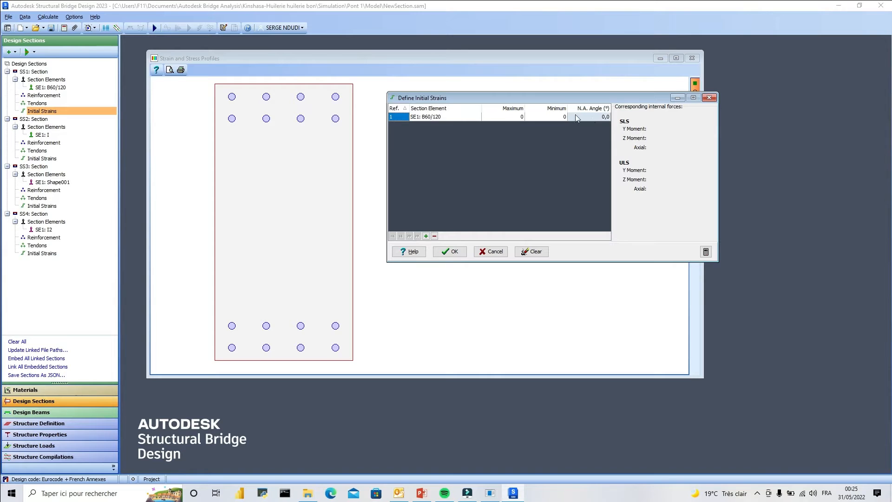
left_click(449, 251)
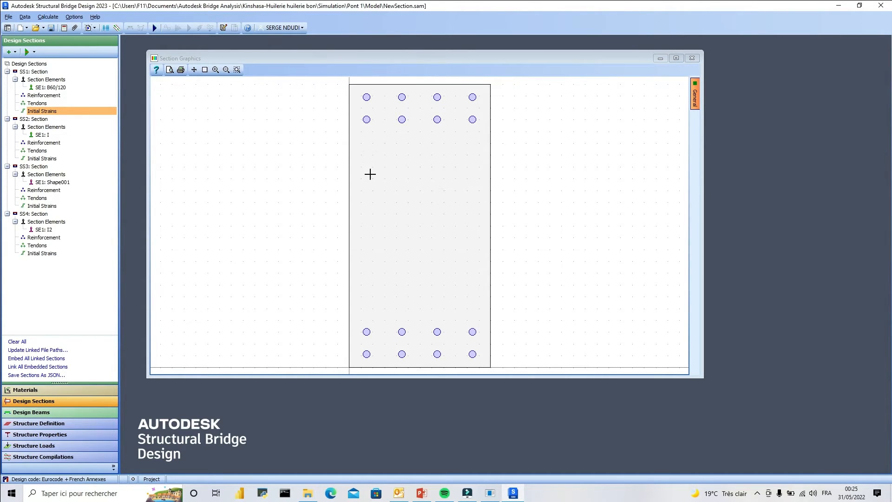
Review the parametric shape definition of B60/120 and the reinforcement bar table of section SS1.
double_click(58, 88)
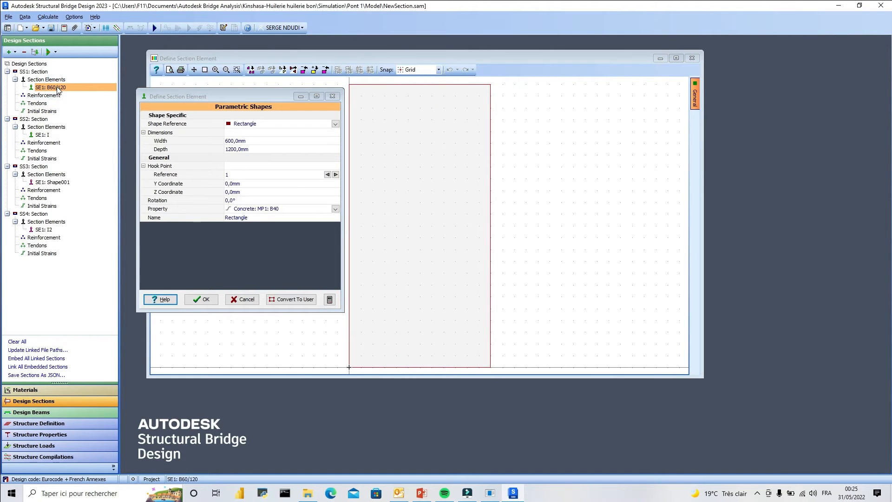
left_click(332, 96)
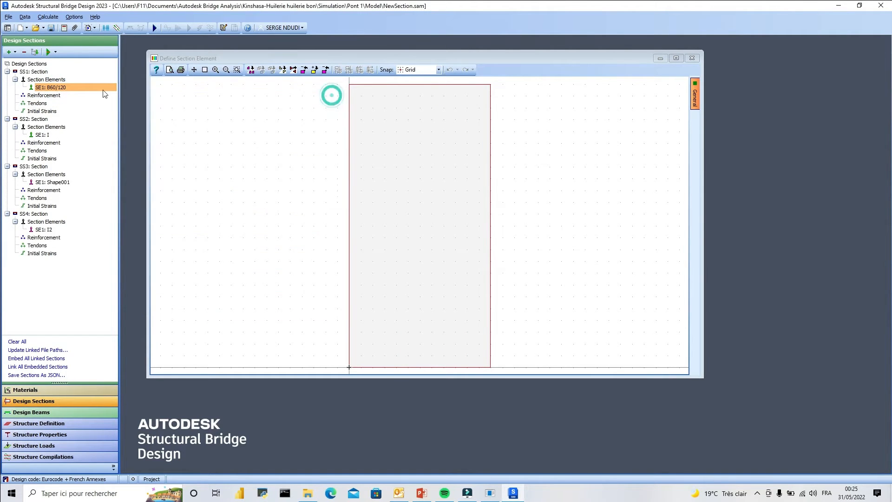
double_click(44, 96)
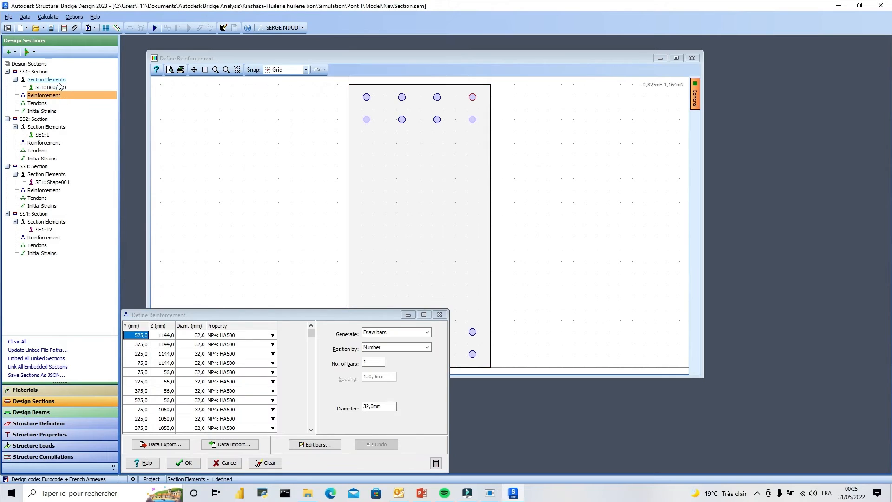
Run the torsion analysis of B60/120 from SS1's gross section properties, keeping 10 divisions in the Y and Z directions.
left_click(59, 83)
right_click(60, 82)
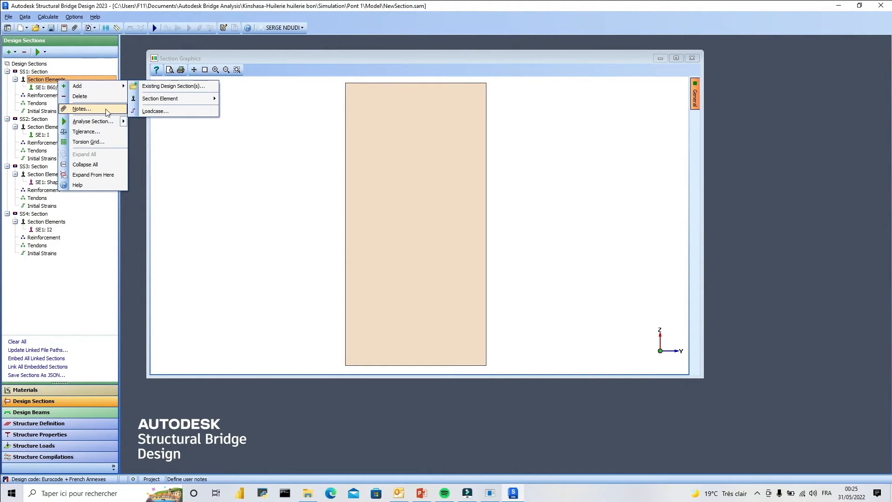
mouse_move(125, 122)
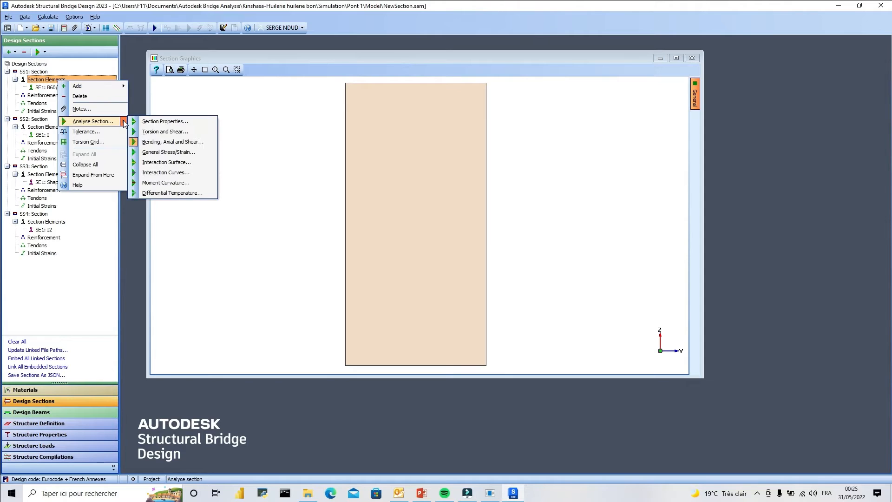
left_click(180, 122)
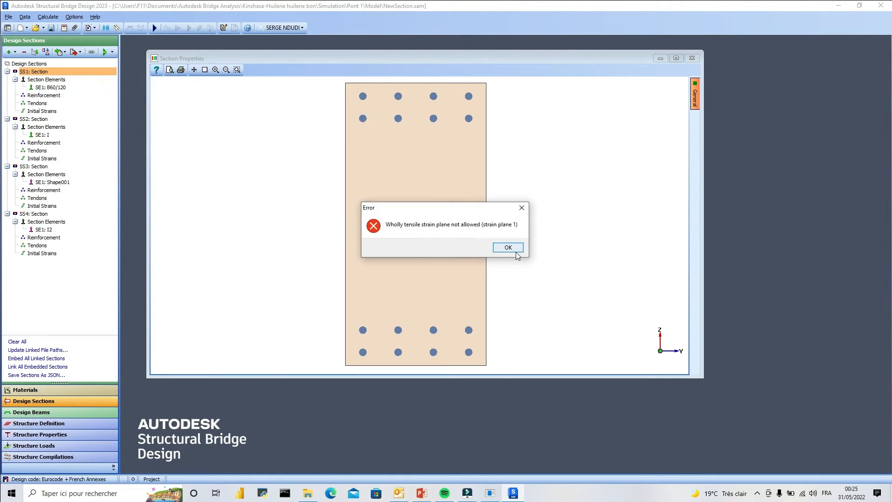
left_click(507, 247)
left_click_drag(208, 277, 242, 115)
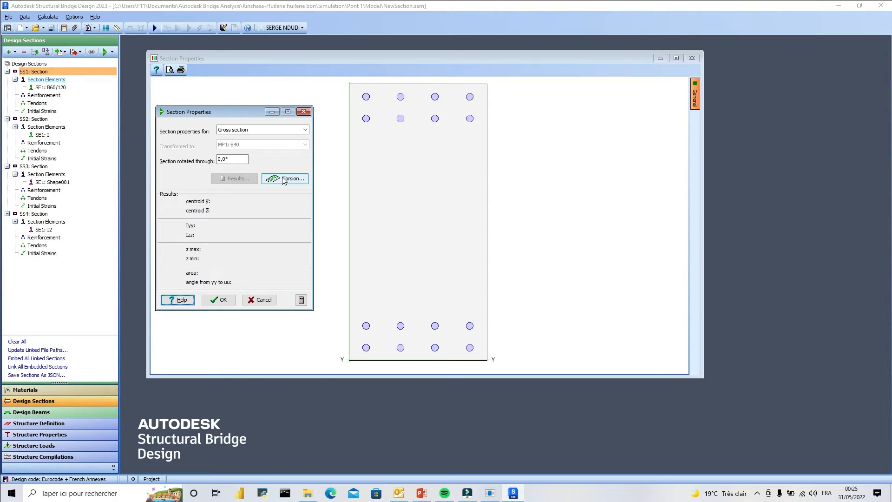
left_click(284, 179)
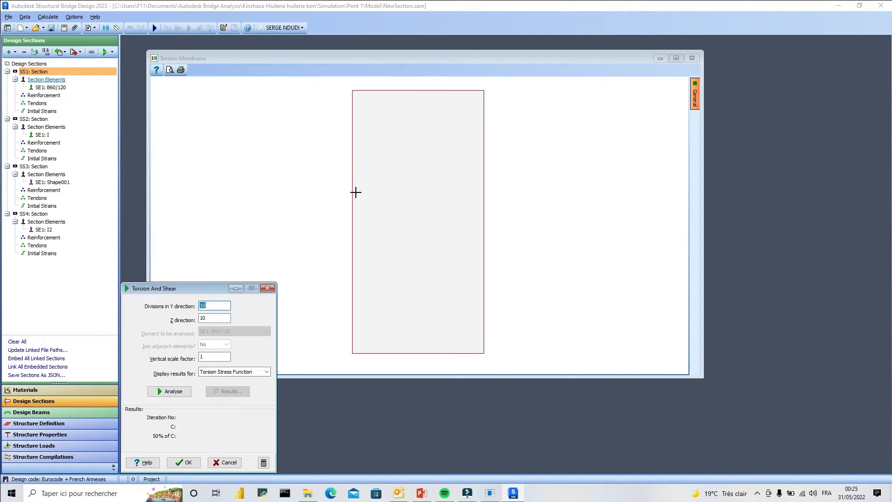
left_click_drag(199, 288, 606, 117)
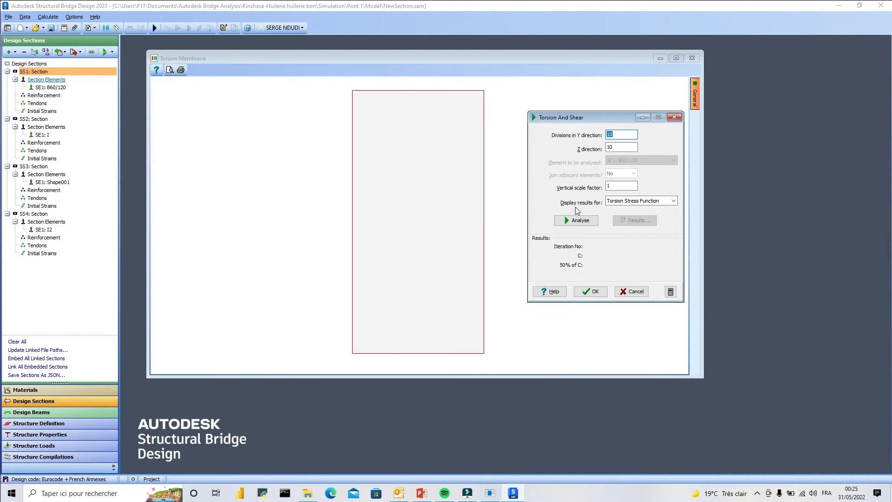
left_click(567, 221)
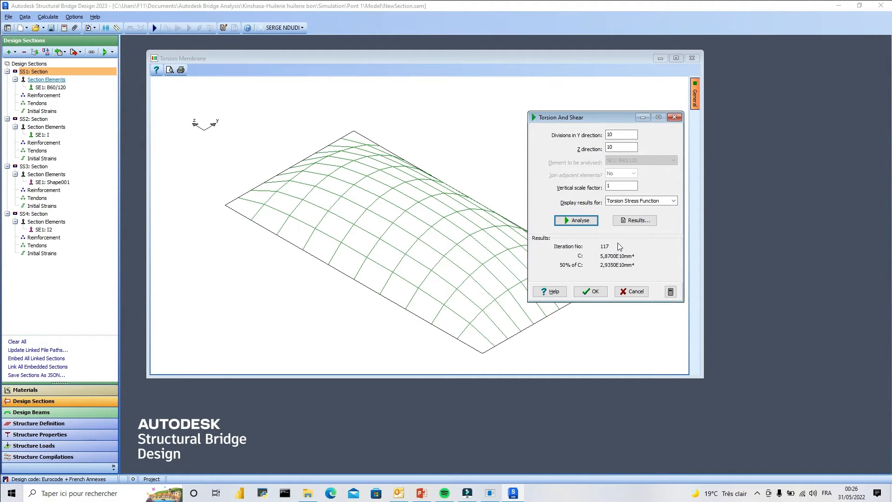
Review the torsion and shear results report, and switch the displayed results to Torsion Stress.
left_click(628, 220)
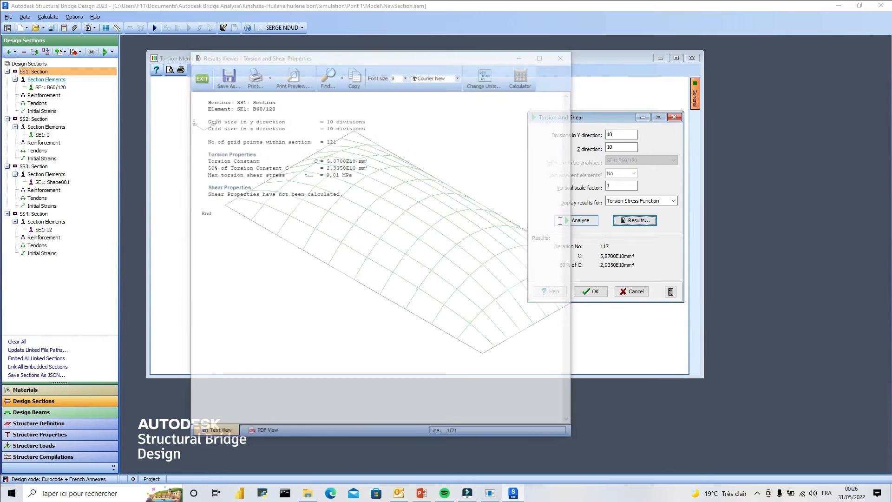
left_click(560, 57)
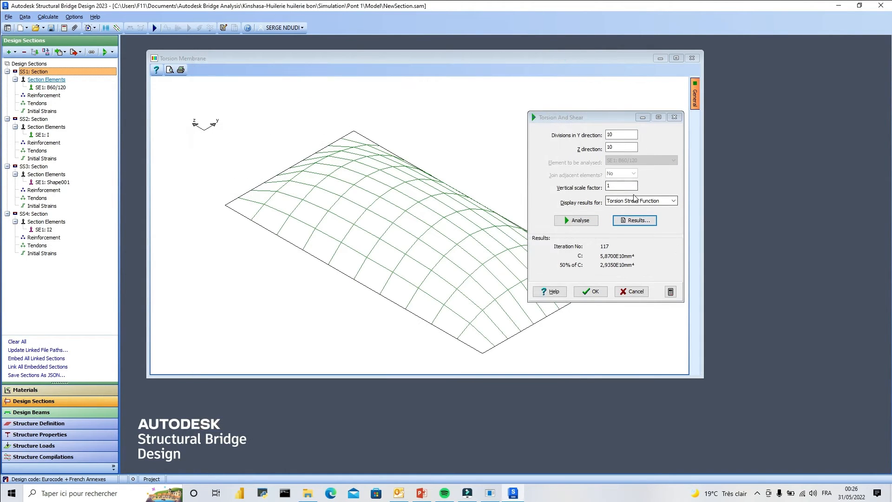
left_click(673, 201)
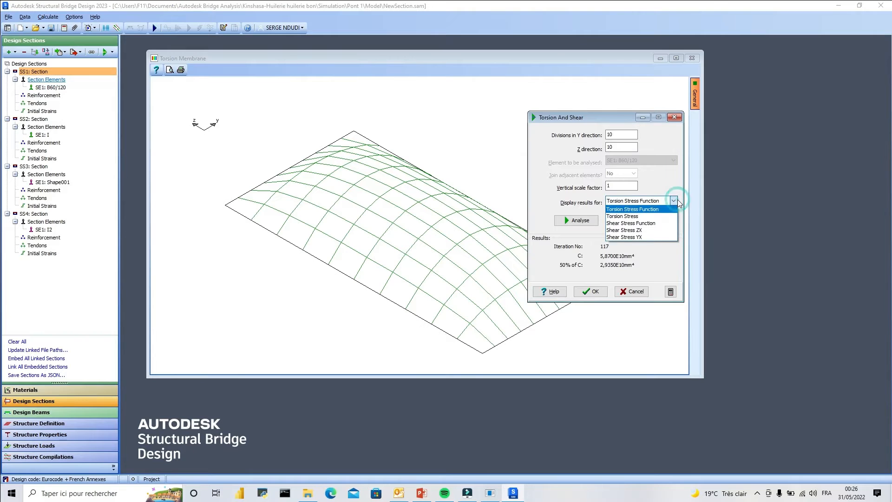
left_click(634, 215)
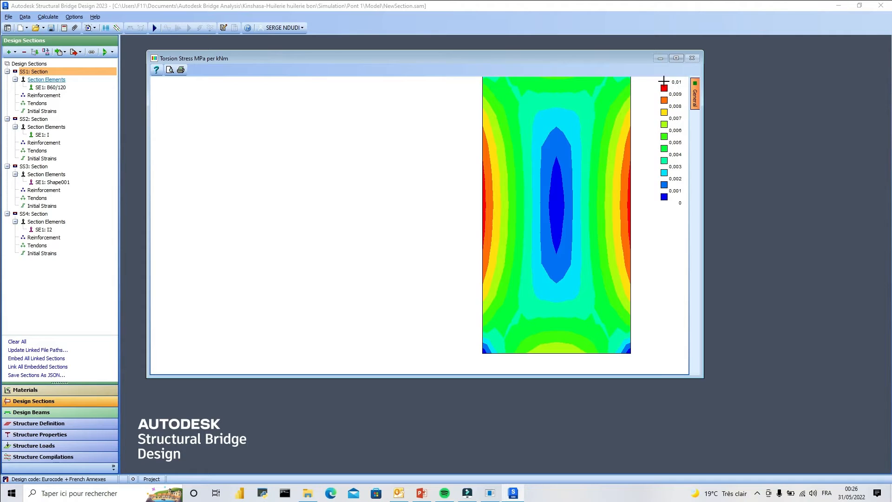
Leave the torsion analysis, discarding its edits, and return to the section elements of SS1.
double_click(48, 88)
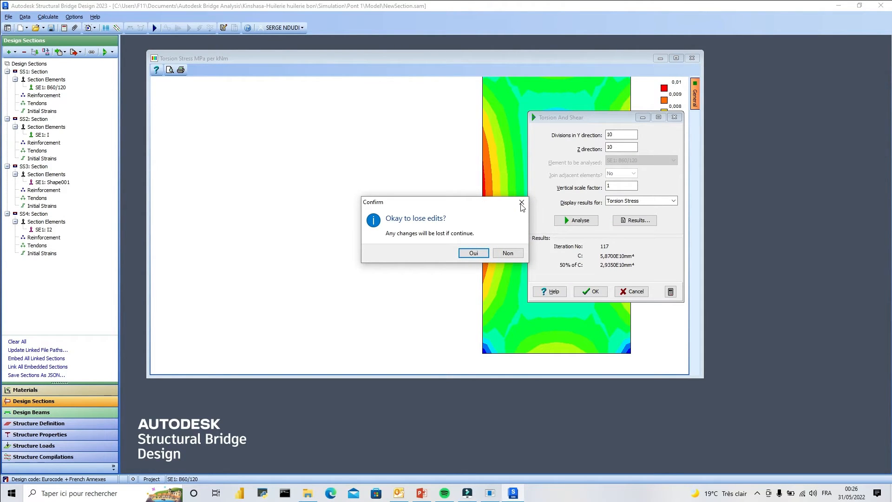
left_click(502, 255)
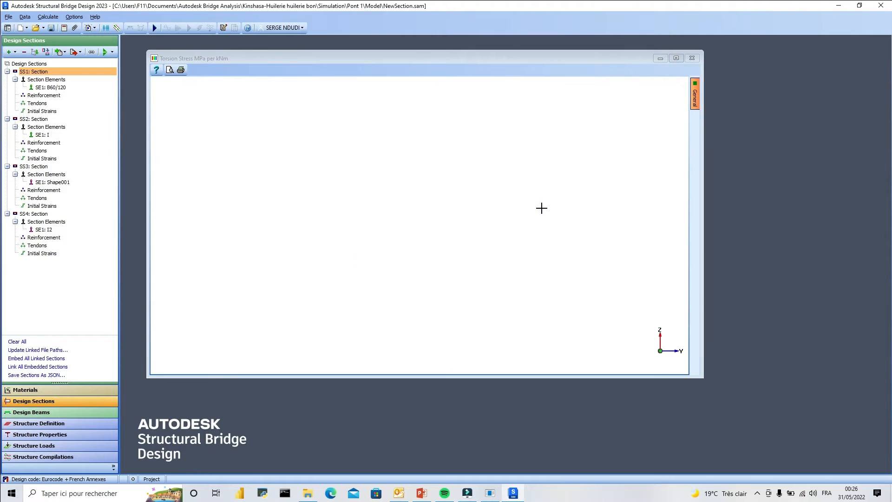
left_click(50, 82)
left_click(478, 250)
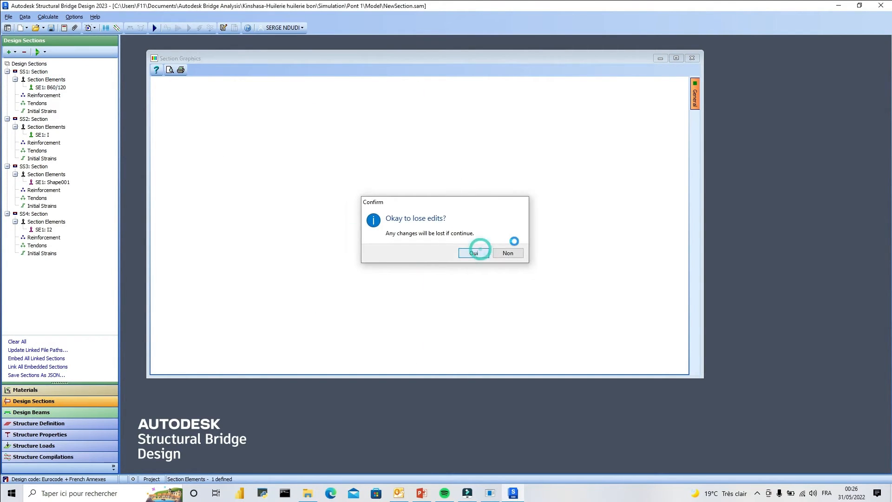
Reopen the torsion analysis from SS1's section properties and check which result displays are available.
right_click(46, 82)
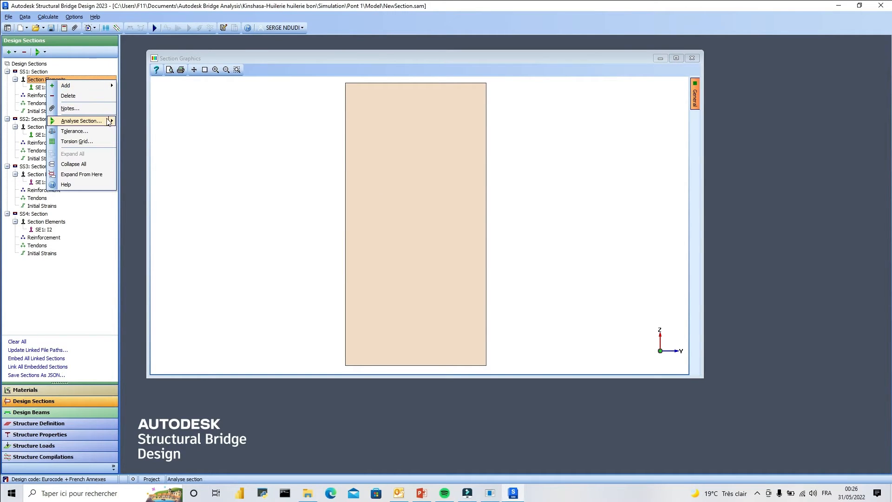
mouse_move(108, 122)
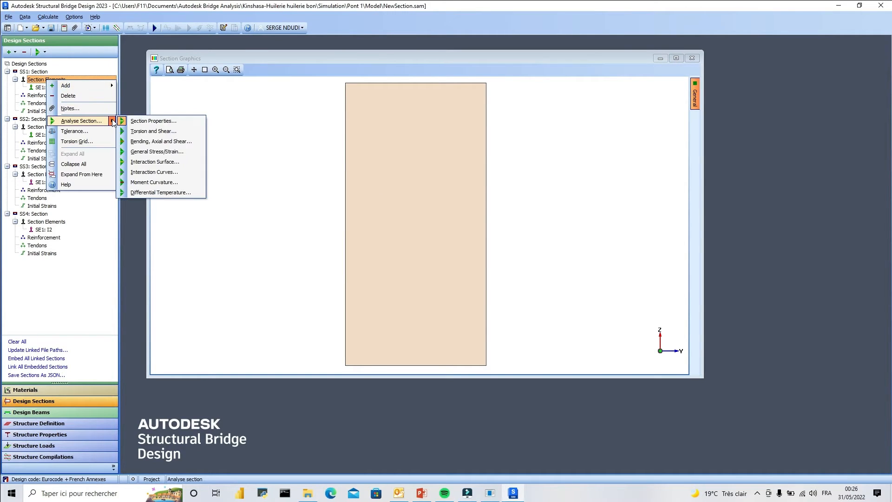
left_click(167, 124)
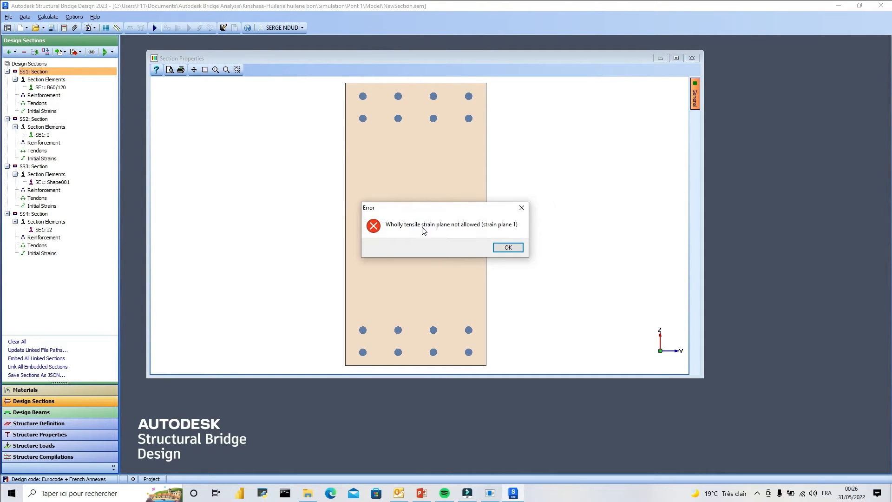
left_click(506, 247)
left_click_drag(181, 280, 210, 153)
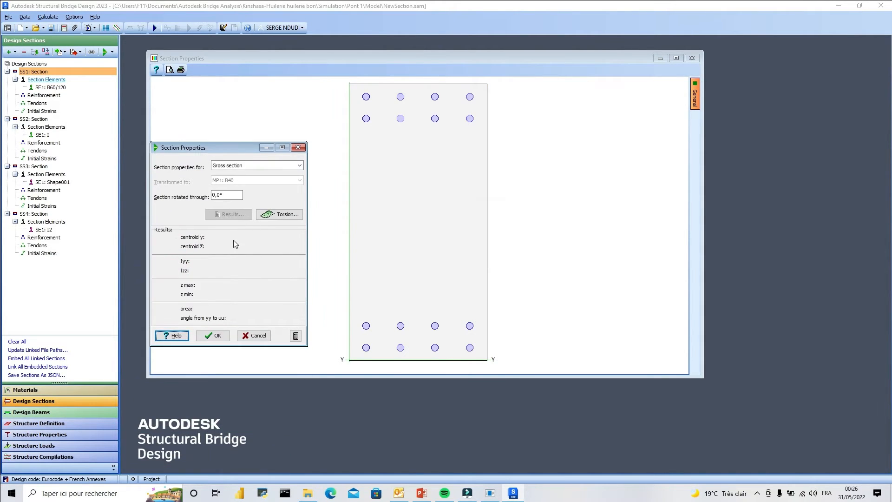
left_click(284, 216)
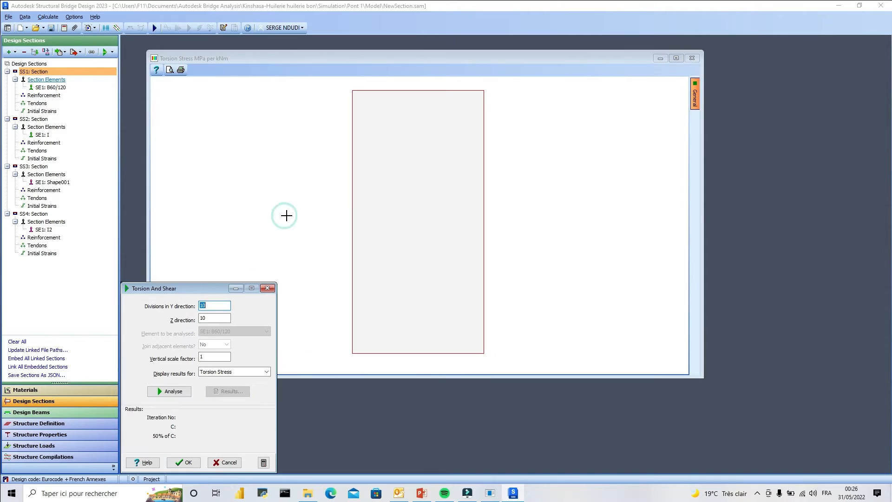
left_click(265, 371)
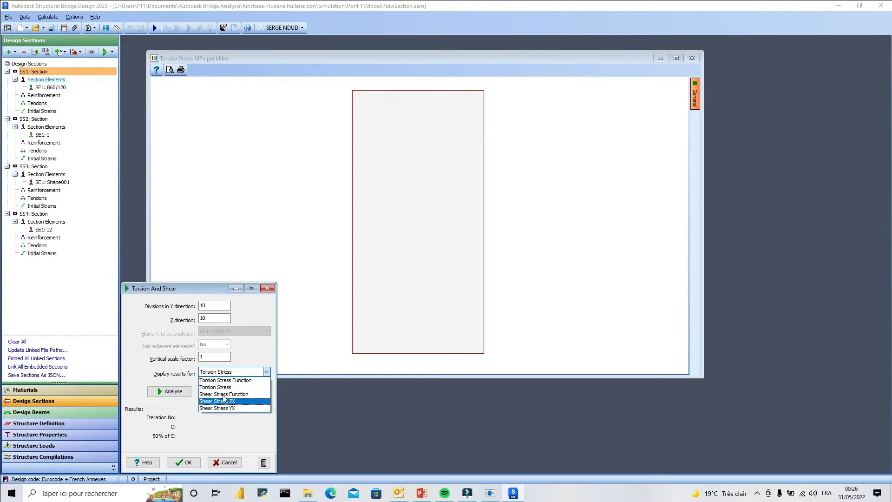
left_click(269, 292)
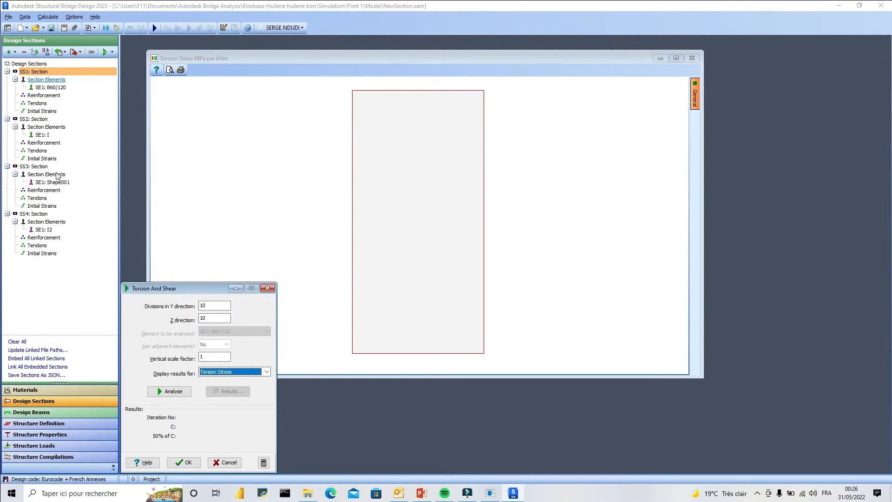
Run the Torsion and Shear analysis directly on section SS1, displaying Torsion Stress with 10 divisions in each direction.
right_click(47, 73)
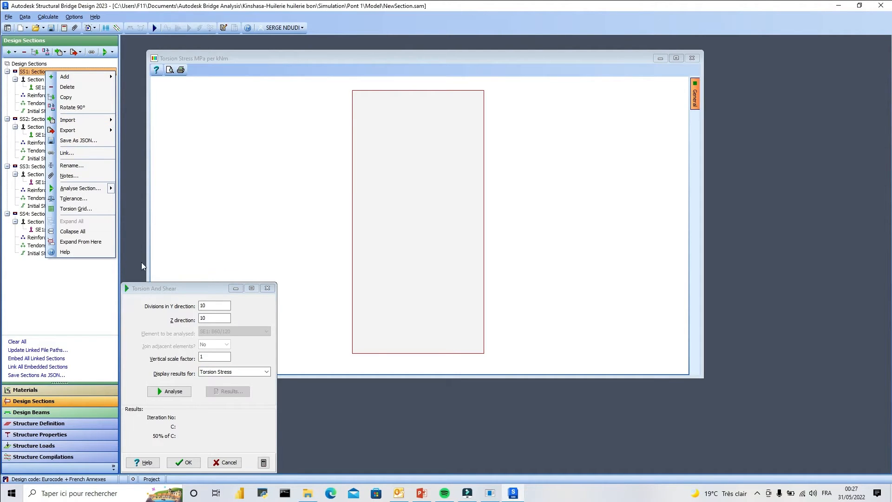
mouse_move(92, 188)
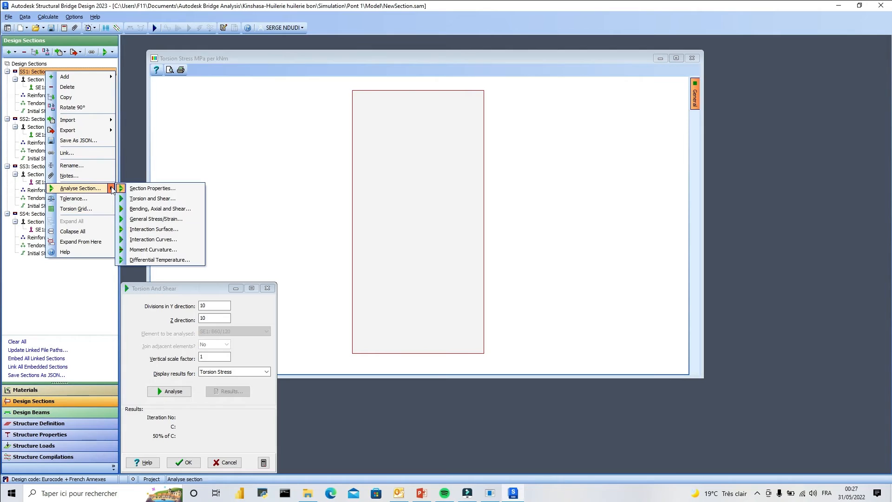
left_click(170, 202)
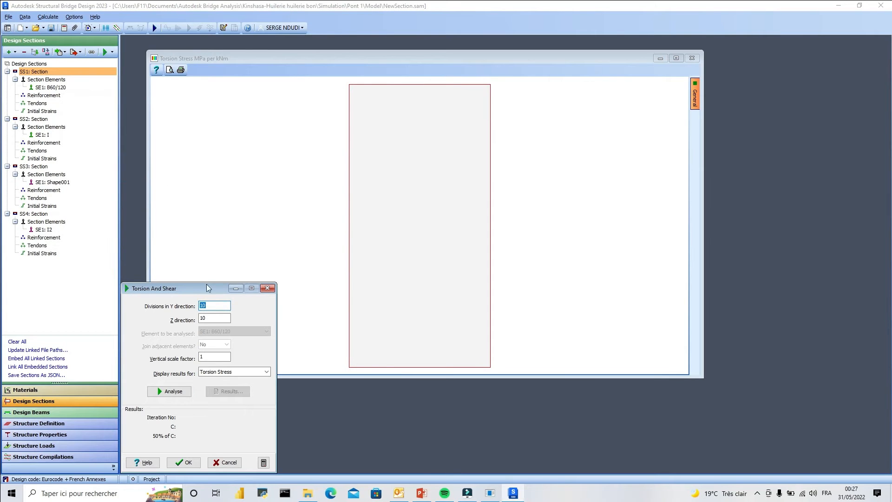
left_click(171, 391)
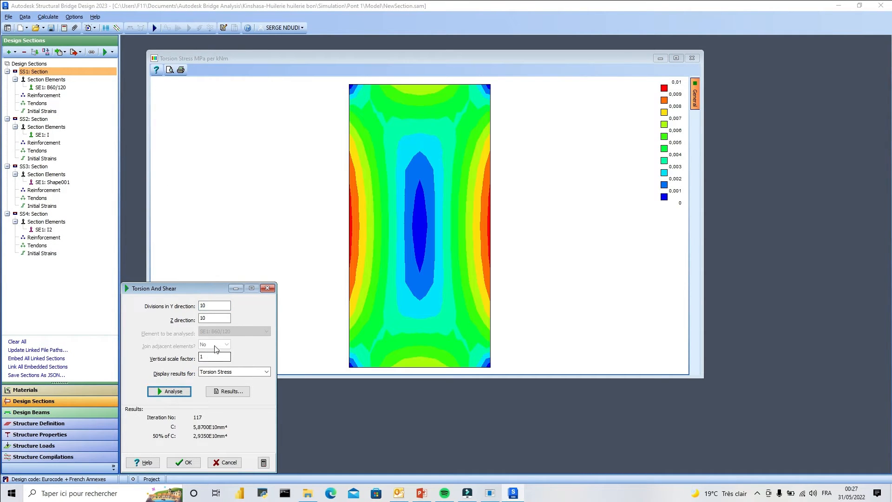
left_click_drag(185, 285, 213, 121)
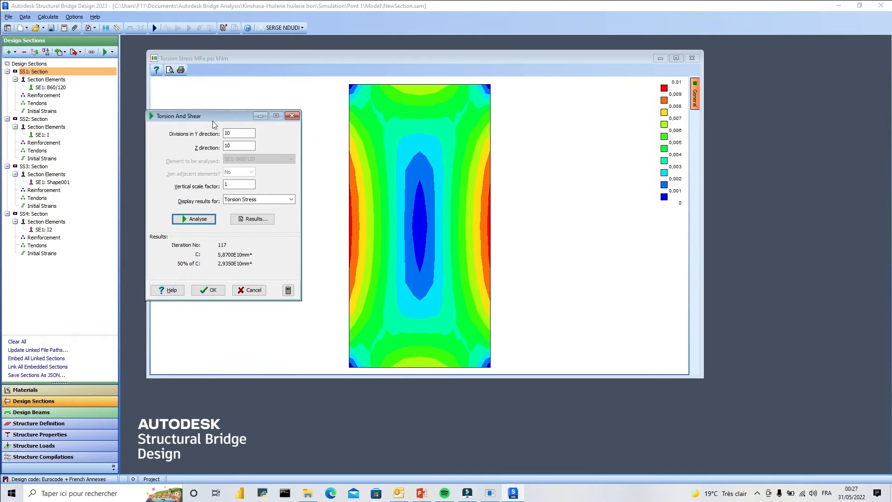
Switch SS1's displayed results to Shear Stress Function and move the graphics and Torsion and Shear windows apart.
left_click(290, 200)
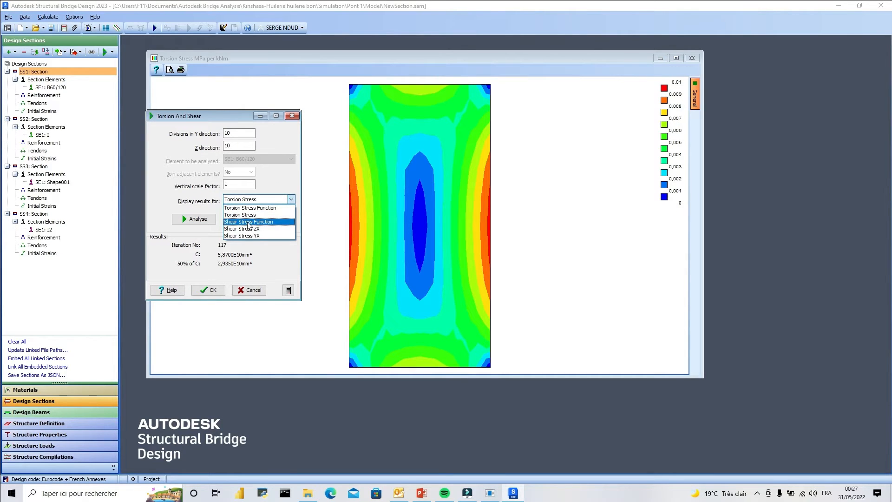
left_click(249, 222)
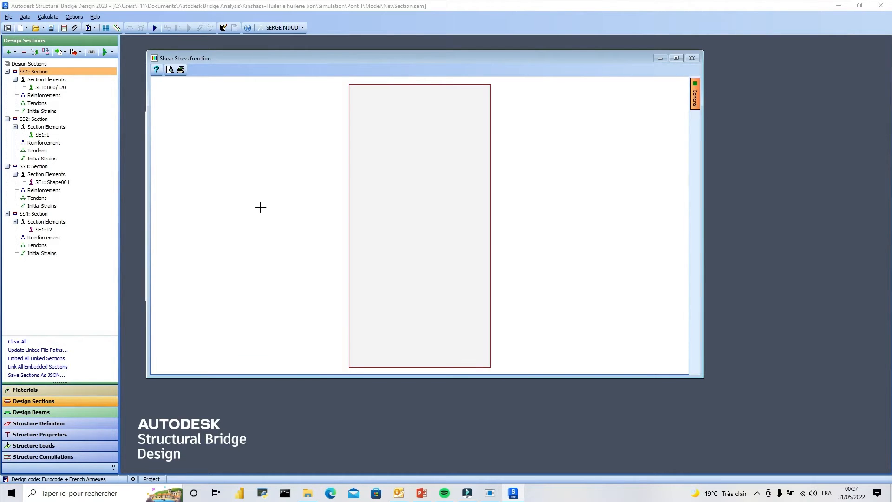
left_click_drag(244, 60, 363, 67)
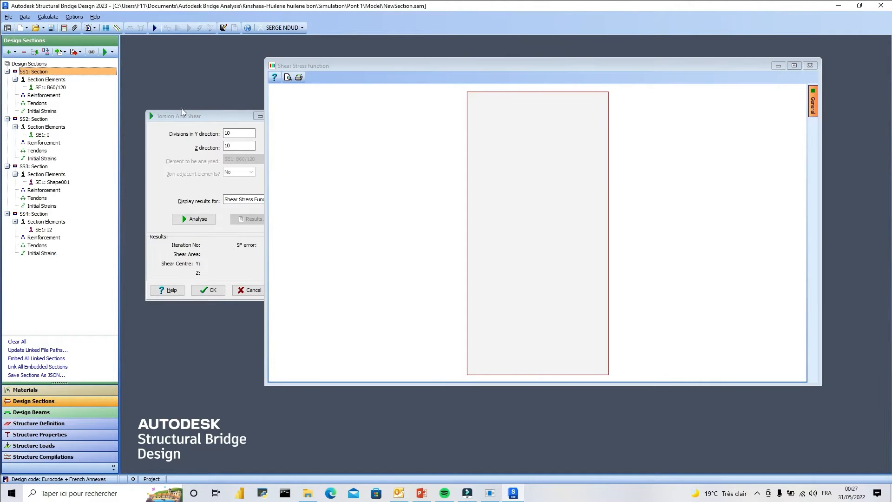
left_click_drag(178, 116, 154, 97)
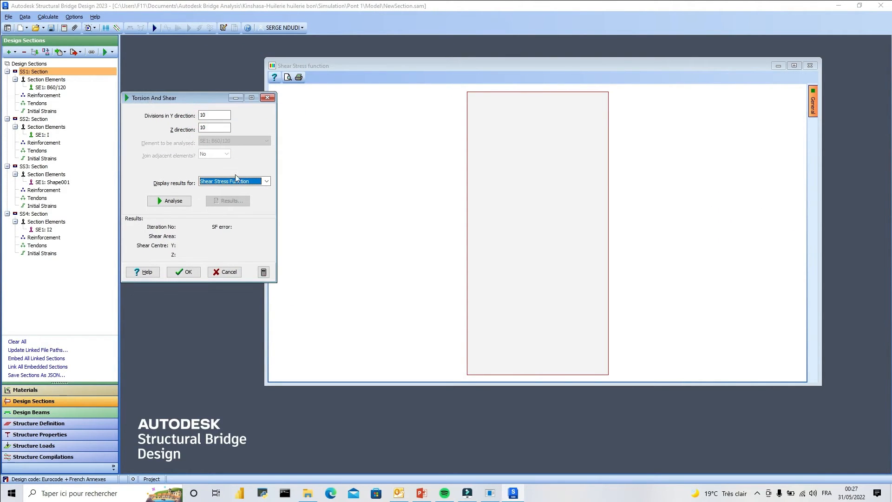
Run the shear analysis on SS1 displaying Shear Stress ZX, and repeat it with Shear Stress YX.
left_click(266, 181)
left_click(231, 211)
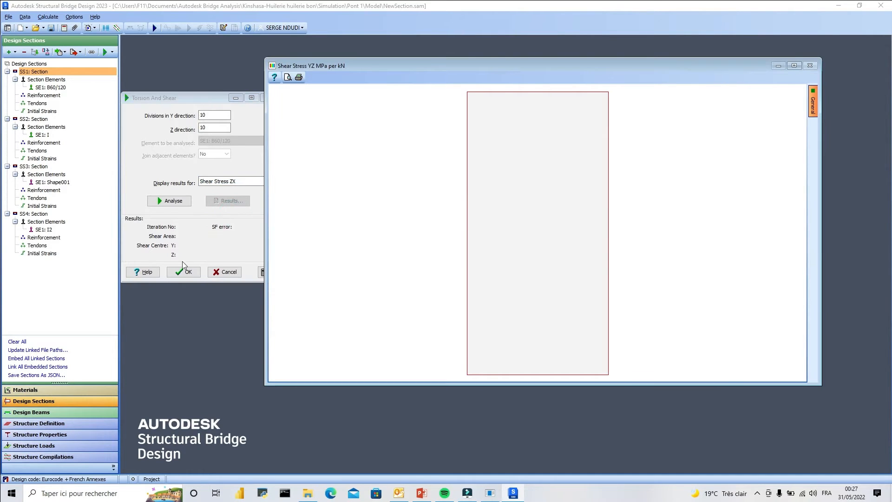
left_click(171, 200)
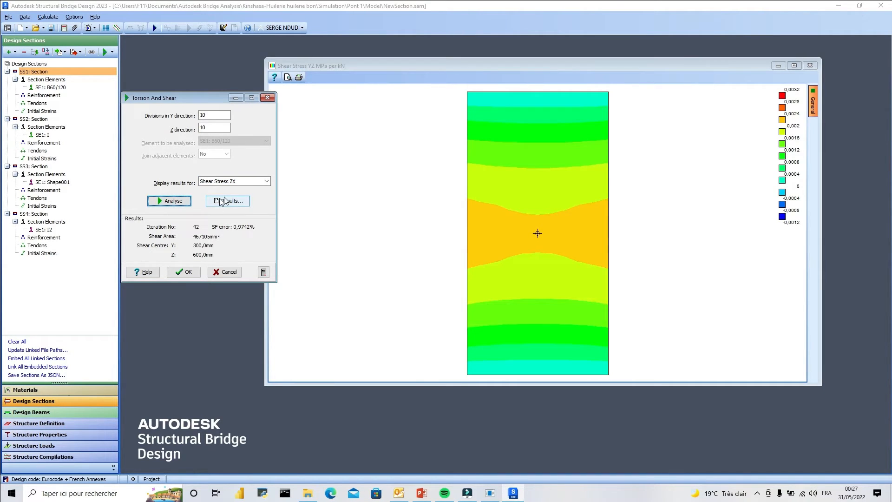
left_click(267, 181)
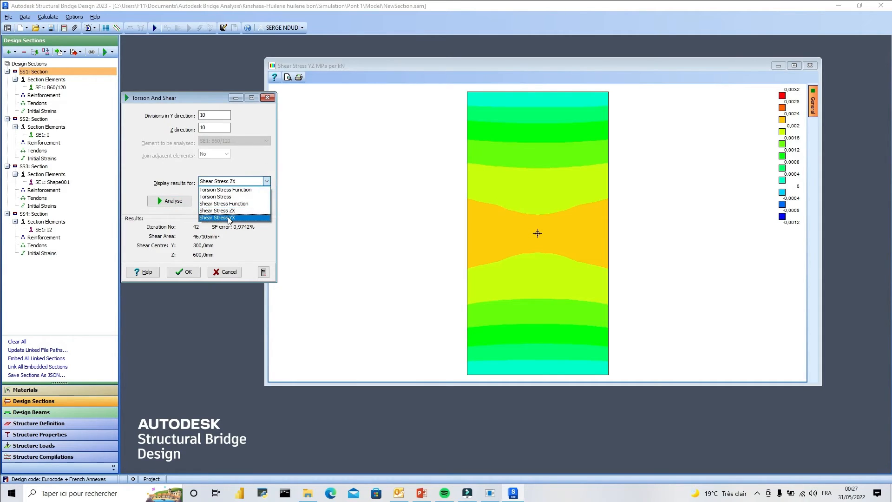
left_click(228, 216)
left_click(172, 203)
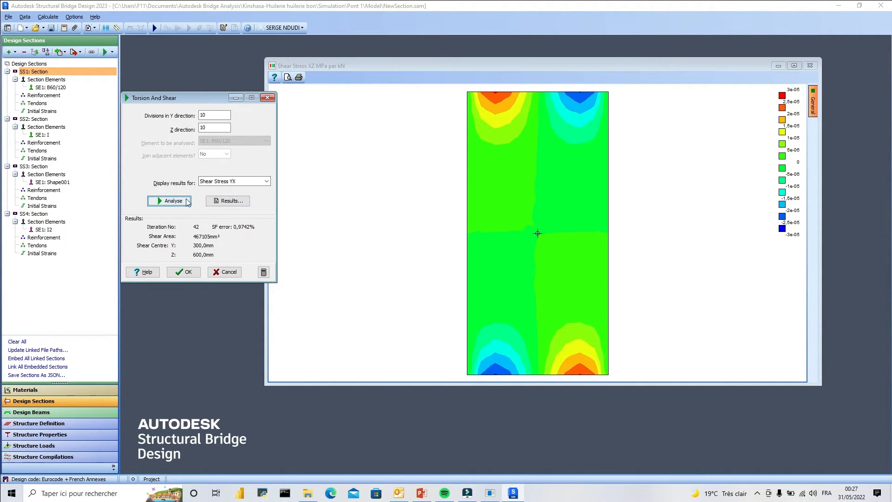
View SS1's results as Shear Stress Function, Torsion Stress and Torsion Stress Function in turn.
left_click(253, 181)
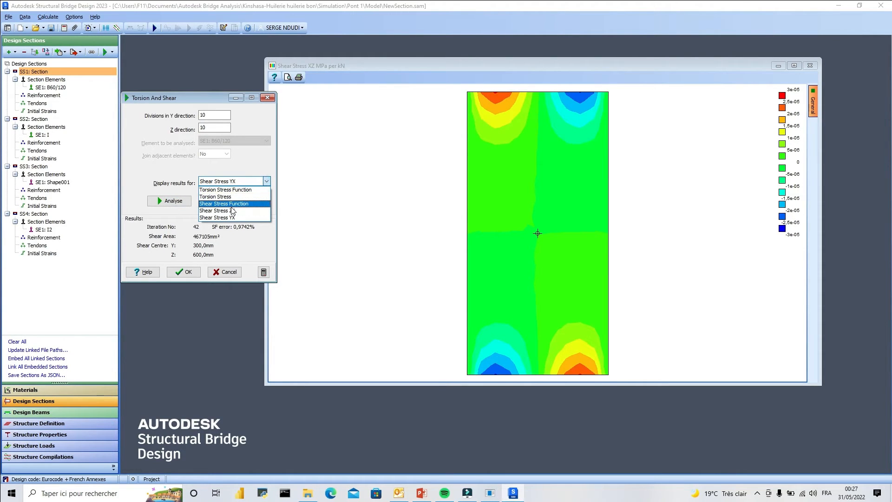
left_click(231, 205)
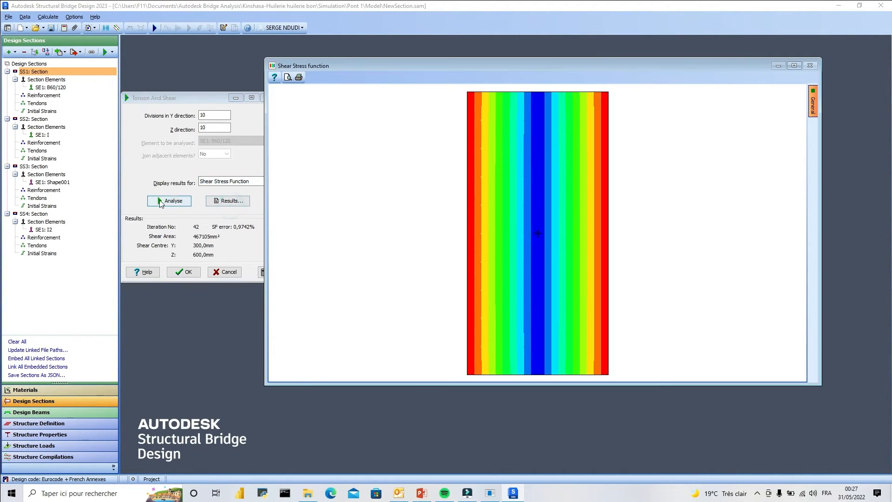
left_click(253, 185)
left_click(218, 198)
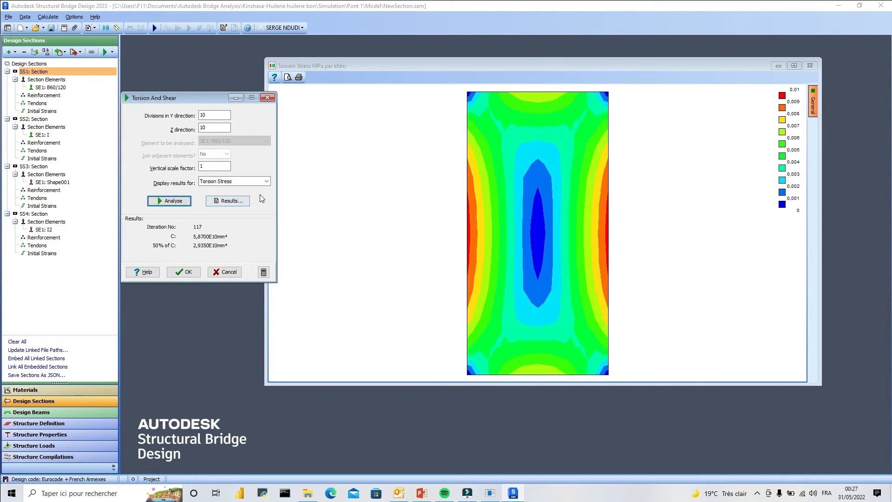
left_click(260, 185)
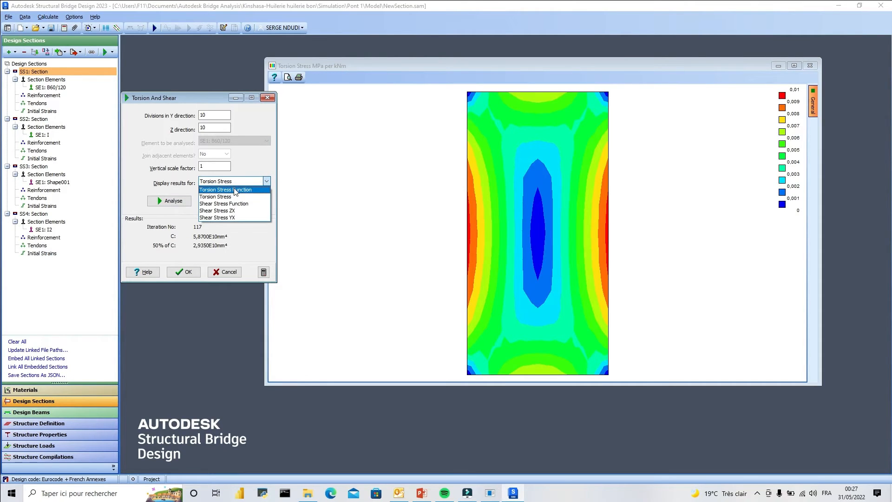
left_click(261, 208)
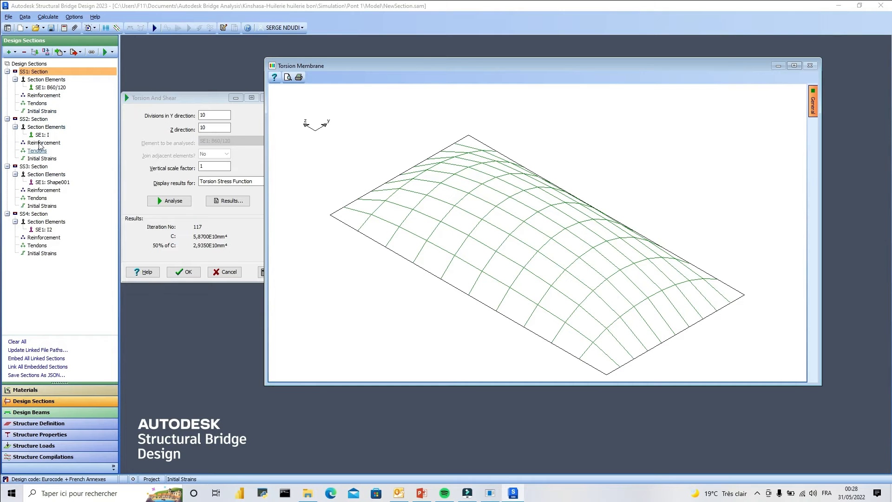
Leave SS1's torsion analysis, discarding its edits, and check the analysis options for section SS2.
left_click(33, 119)
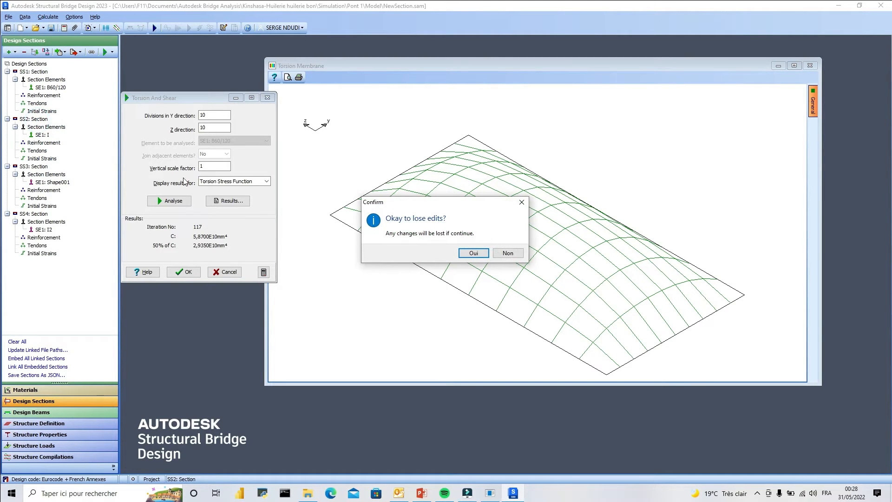
left_click(464, 252)
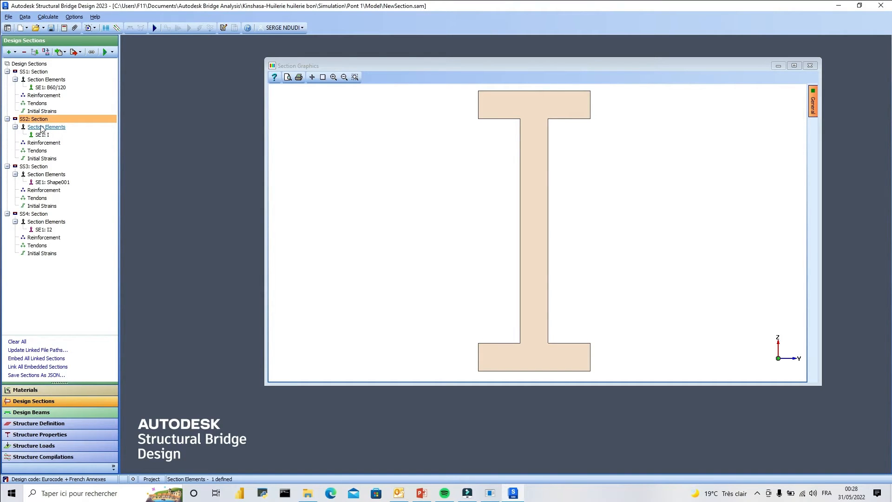
right_click(41, 122)
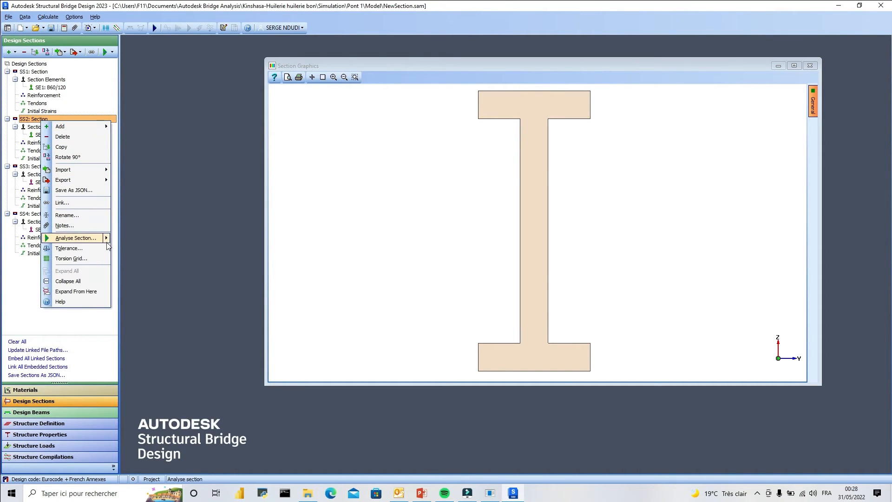
mouse_move(108, 238)
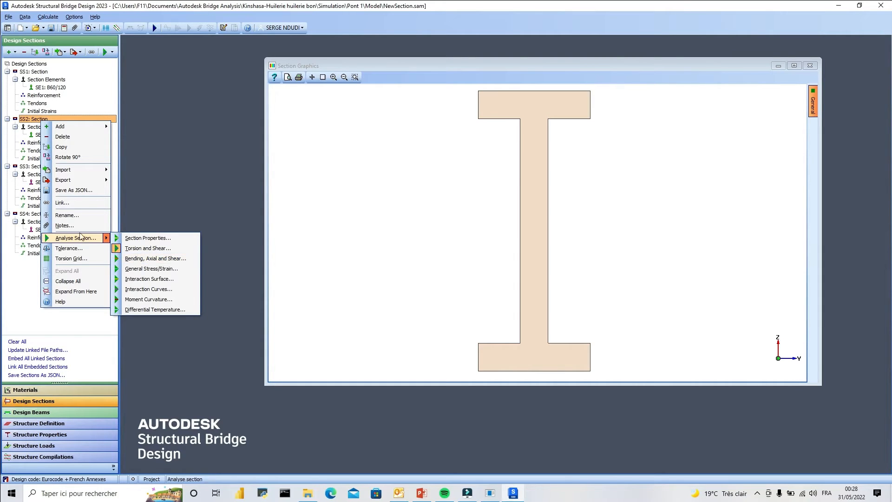
Start the Bending, Axial and Shear analysis on section SS1 and dismiss the strain plane error.
left_click(50, 82)
right_click(51, 82)
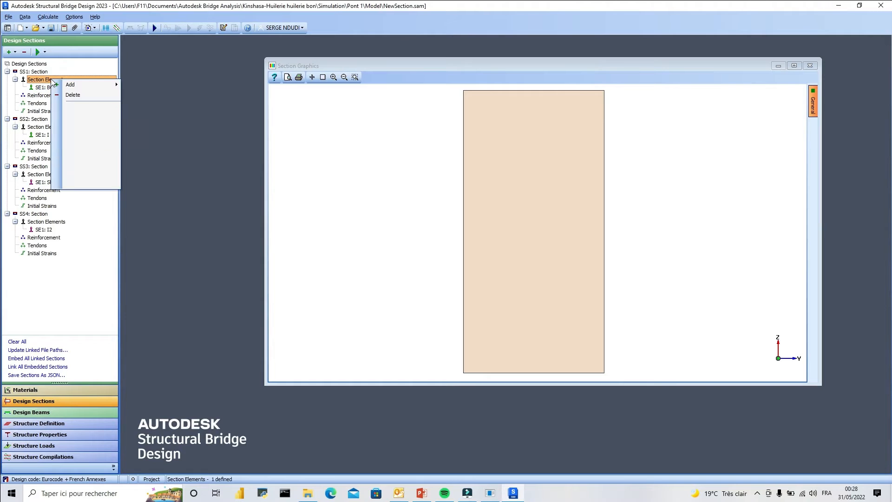
mouse_move(86, 125)
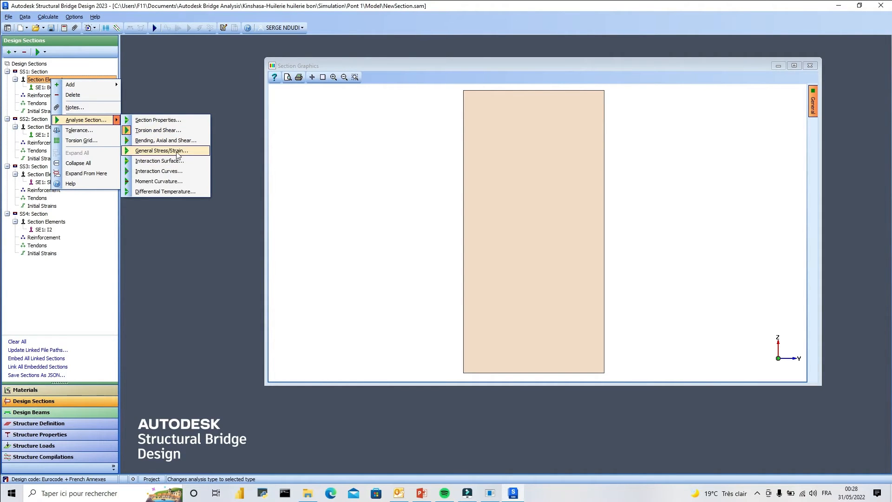
left_click(165, 140)
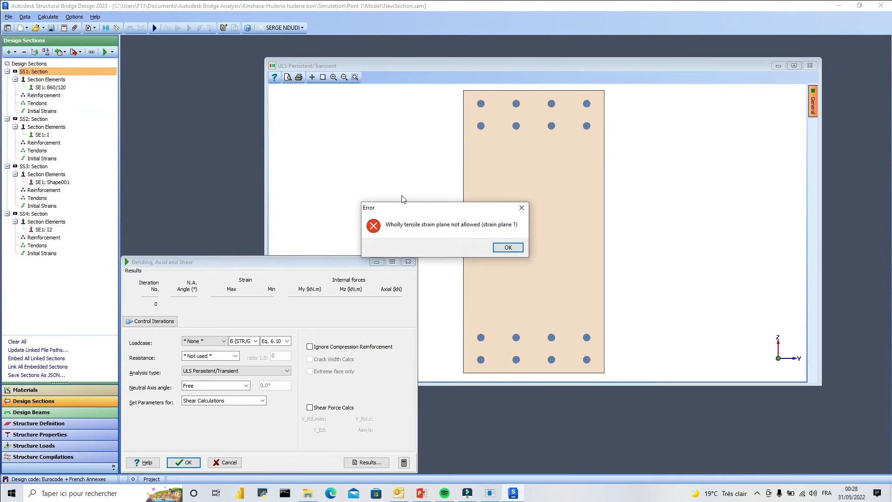
left_click(508, 247)
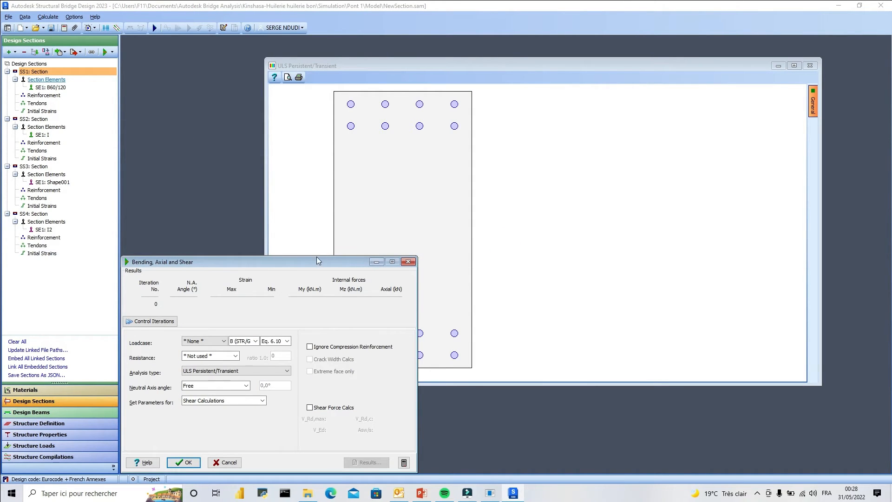
Review the loadcase and analysis type choices, keep ULS Persistent/Transient, and close the bending analysis.
left_click_drag(285, 266, 293, 188)
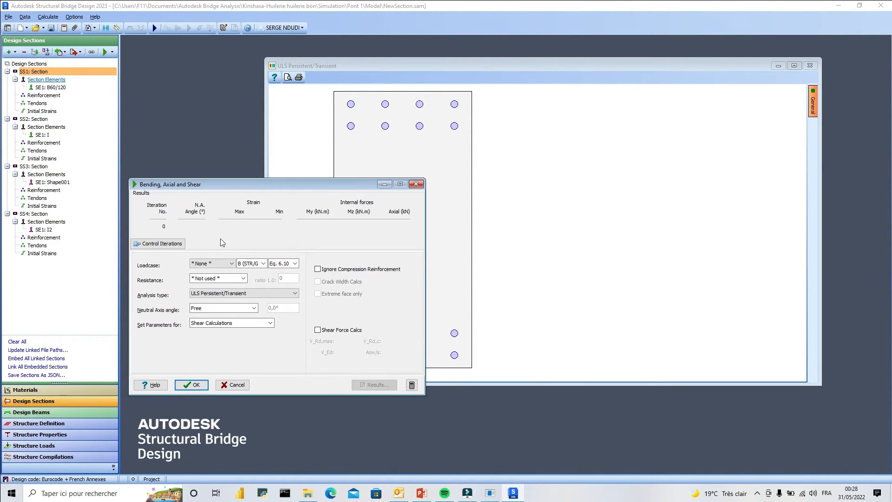
left_click(229, 266)
left_click(225, 274)
left_click(255, 293)
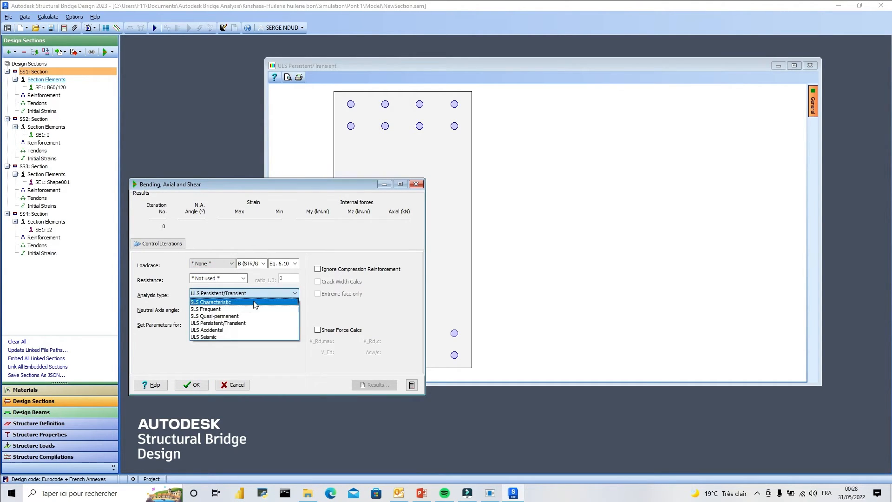
left_click(217, 323)
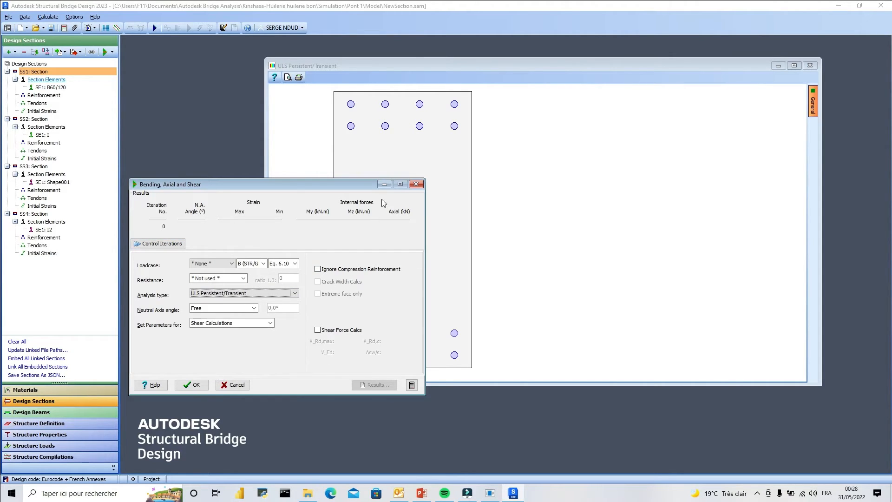
left_click(411, 186)
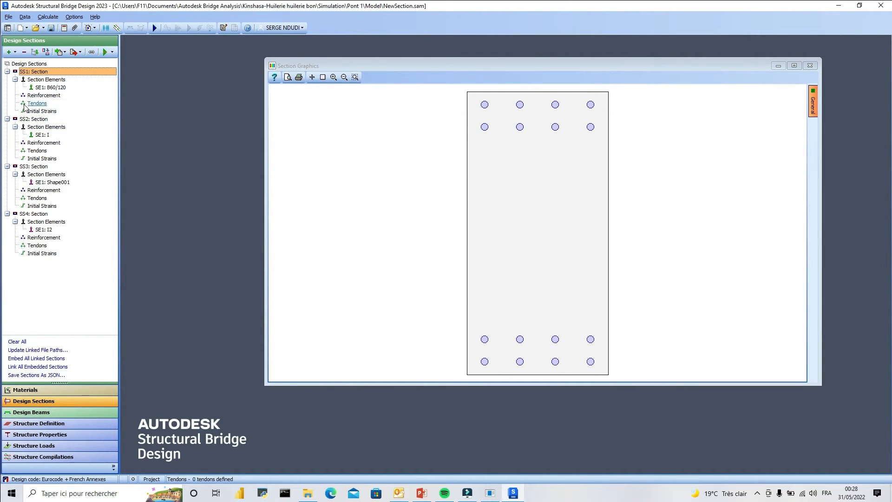
Inspect the coordinates of SS3's user-defined element Shape001, close its definition and return to SS3's section elements.
double_click(50, 182)
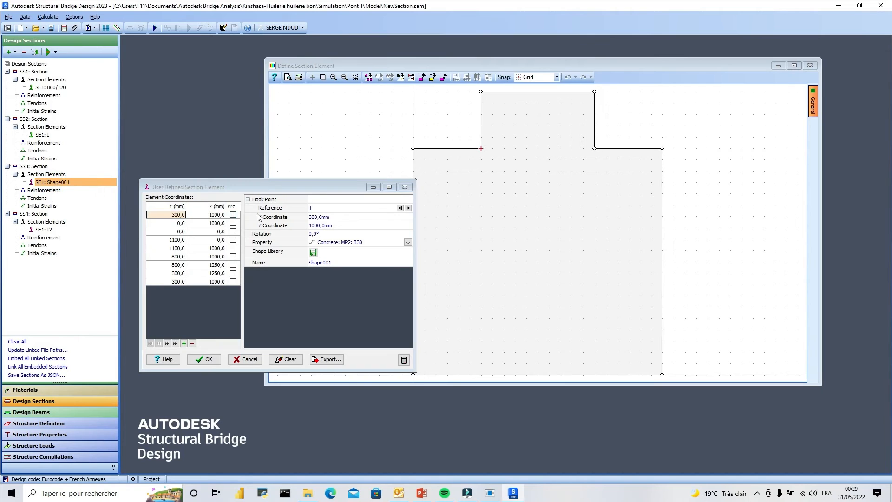
left_click(405, 187)
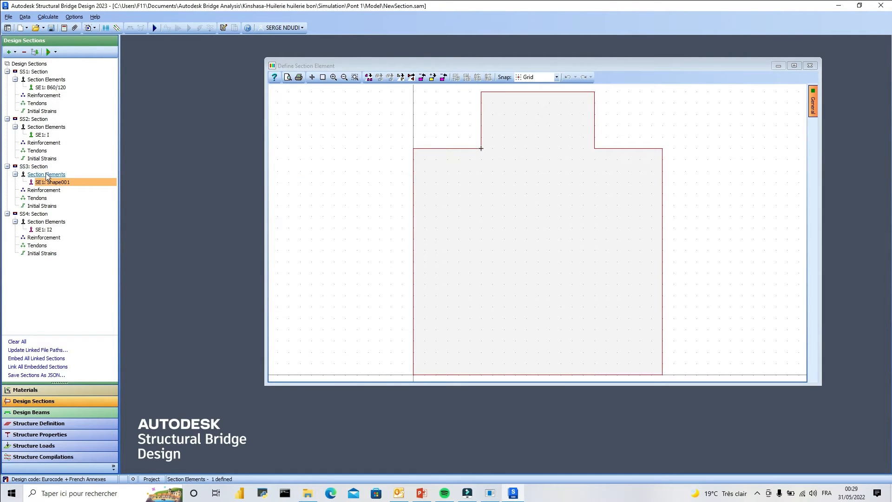
left_click(46, 175)
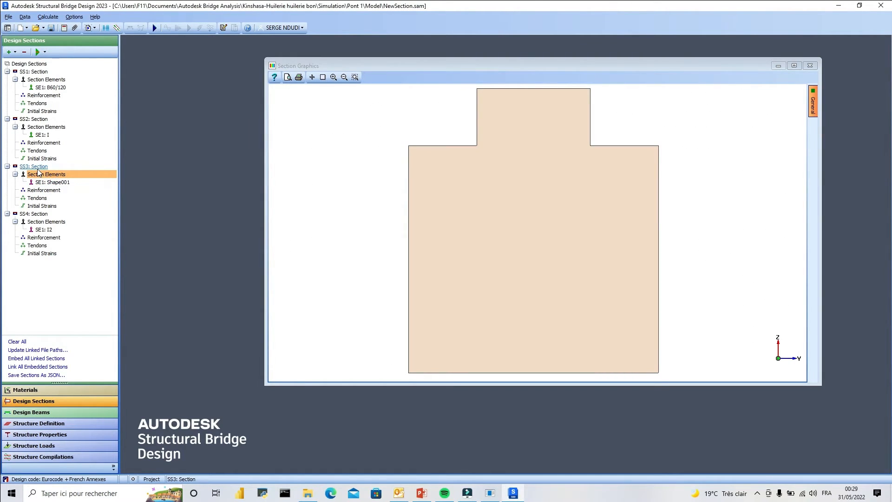
Run the Torsion and Shear analysis on section SS3 with 10 divisions in each direction, displaying Torsion Stress Function.
left_click(38, 169)
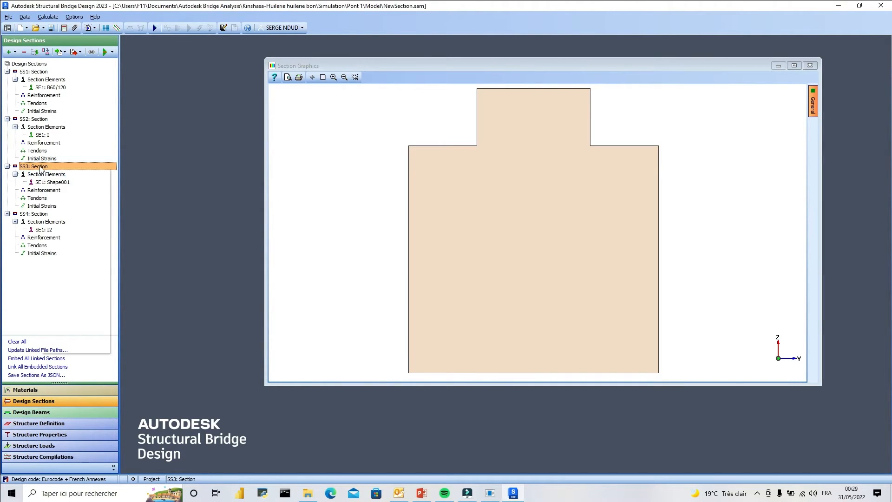
right_click(41, 169)
mouse_move(106, 285)
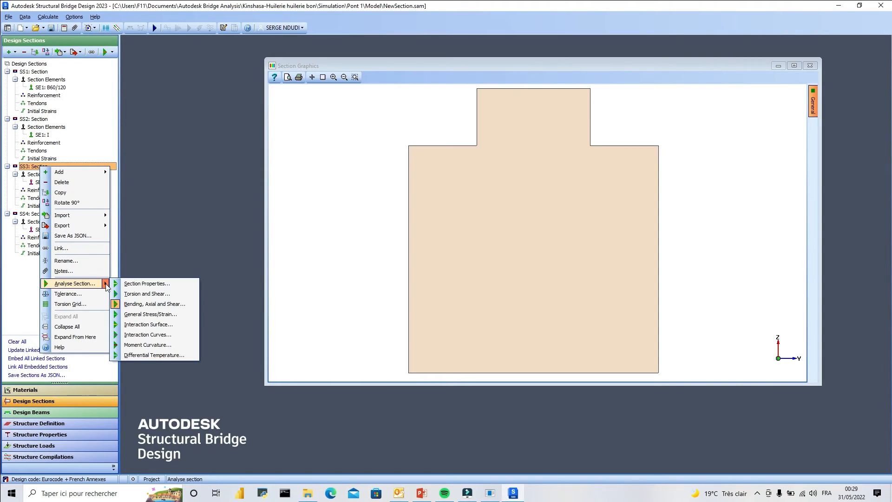
left_click(147, 293)
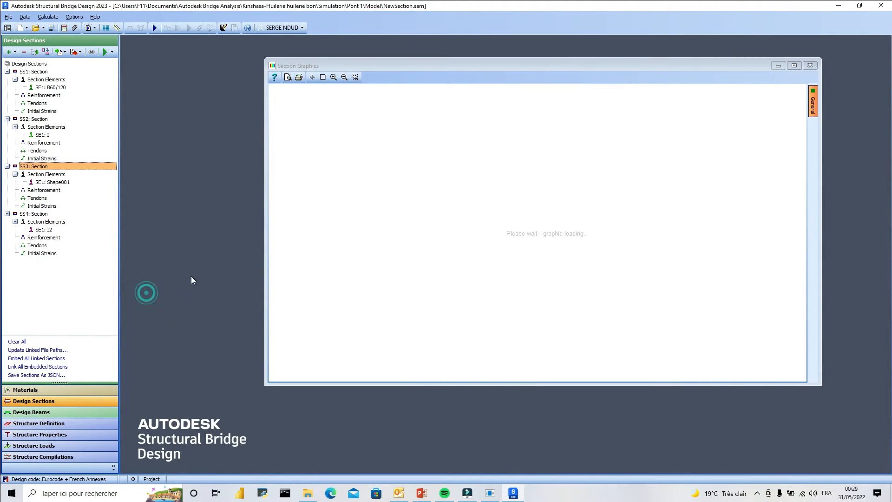
left_click(172, 391)
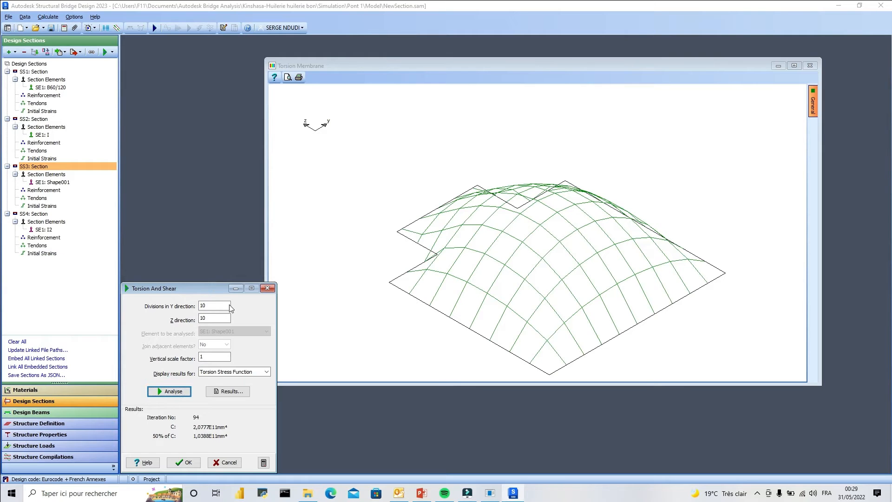
Show SS3's Torsion Stress results and switch the displayed result type to Shear Stress Function.
left_click_drag(202, 290, 208, 177)
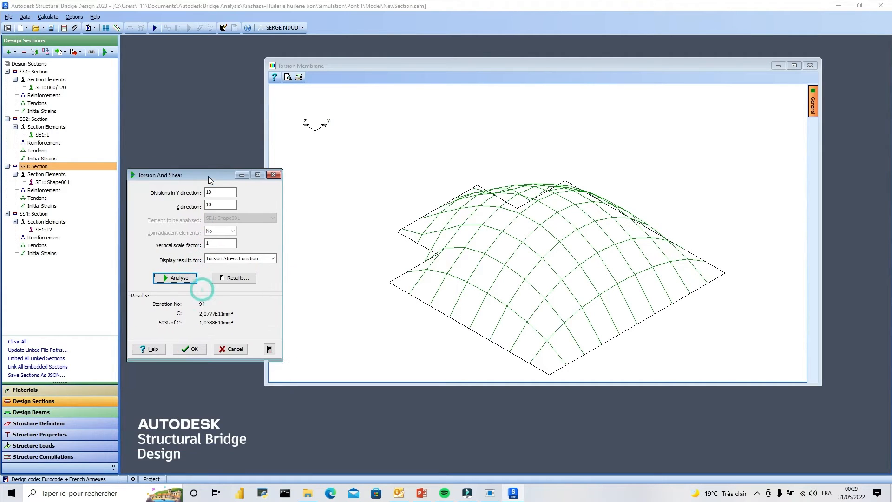
left_click(272, 258)
left_click(232, 273)
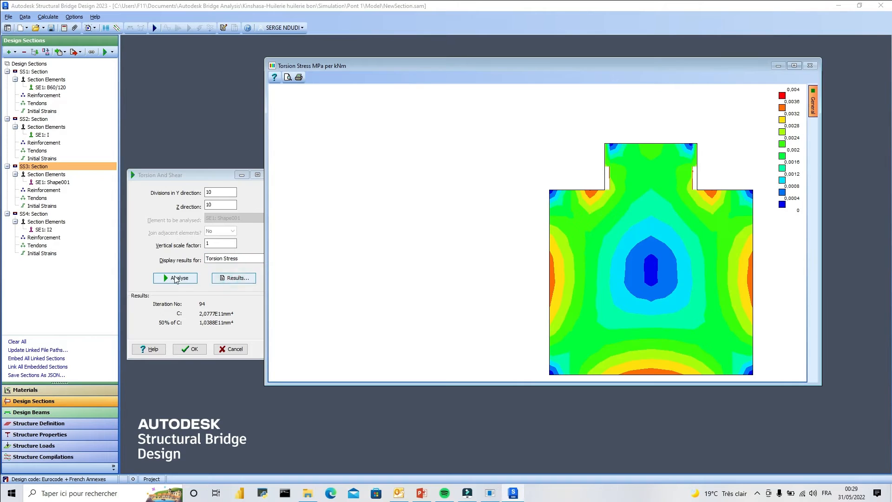
left_click(260, 263)
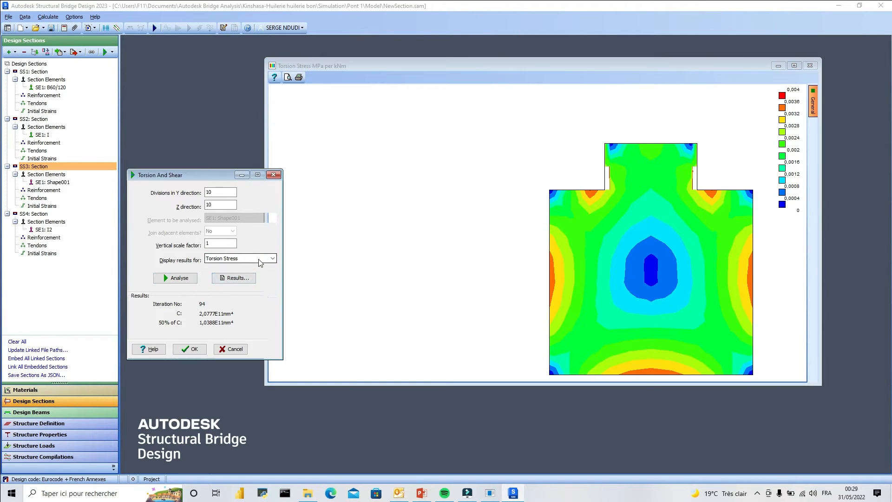
left_click(260, 262)
left_click(246, 281)
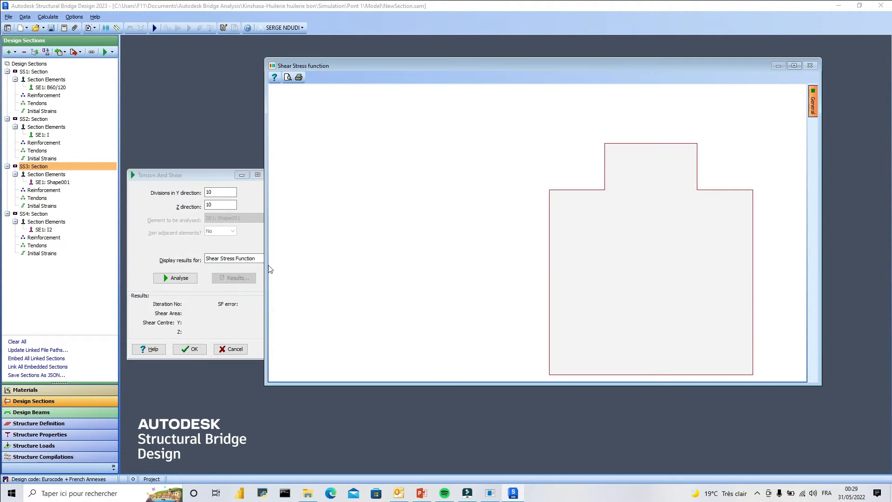
Run the analysis of section SS3 with Shear Stress ZX as the displayed result.
left_click(258, 258)
left_click(241, 293)
left_click(195, 278)
left_click(273, 259)
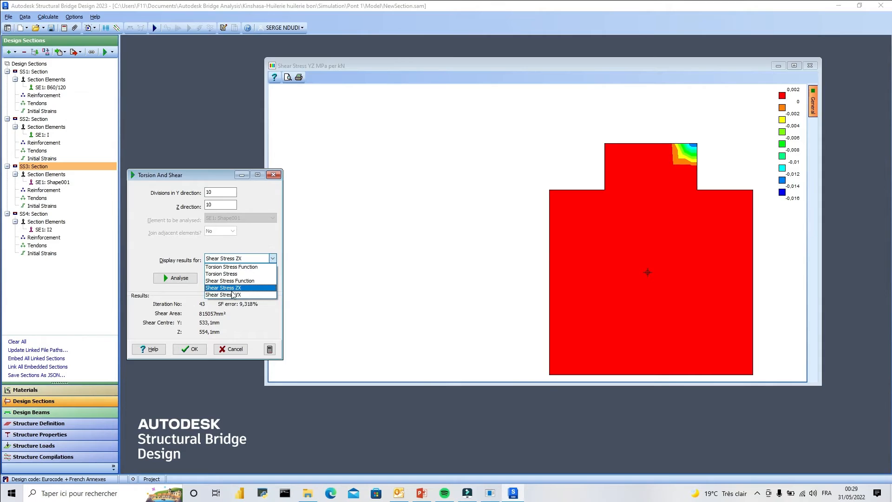
left_click(239, 291)
left_click(177, 276)
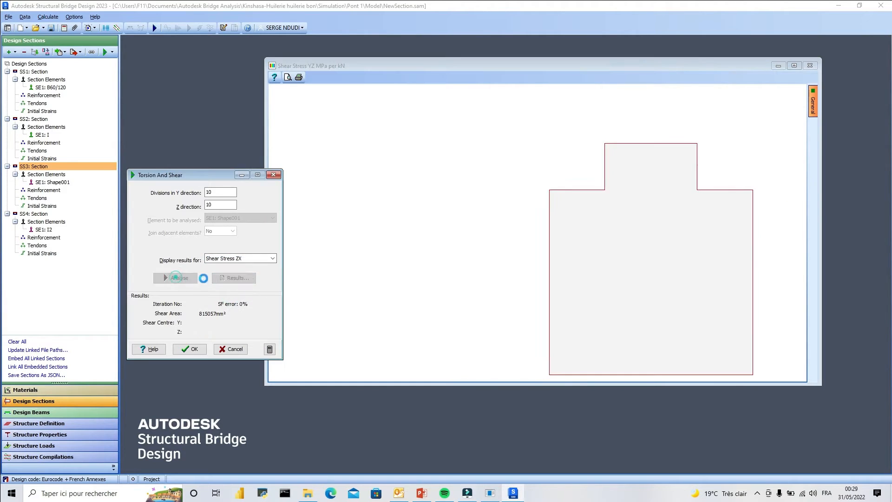
Display SS3's Shear Stress YX results and switch to section SS4, agreeing to lose the analysis edits.
left_click(272, 258)
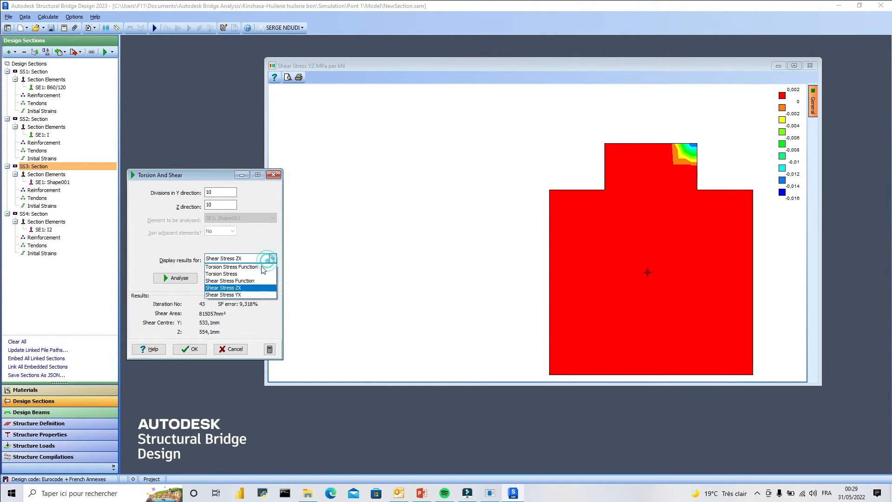
left_click(237, 294)
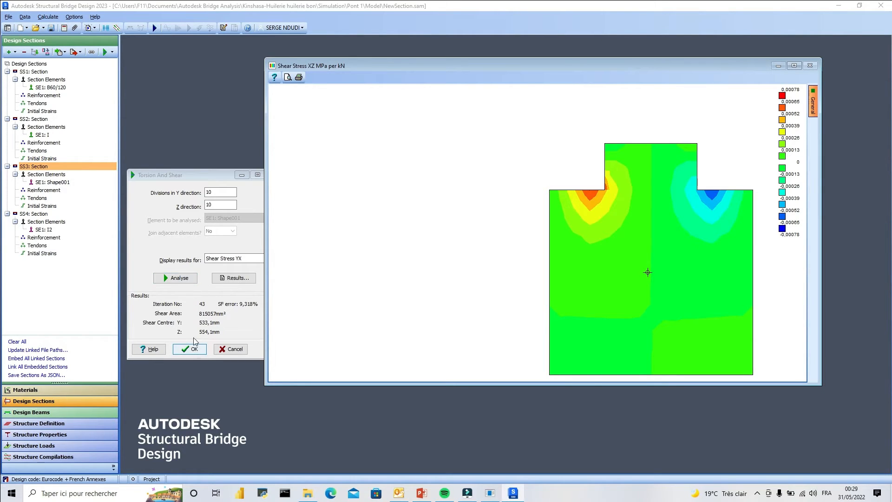
left_click(37, 214)
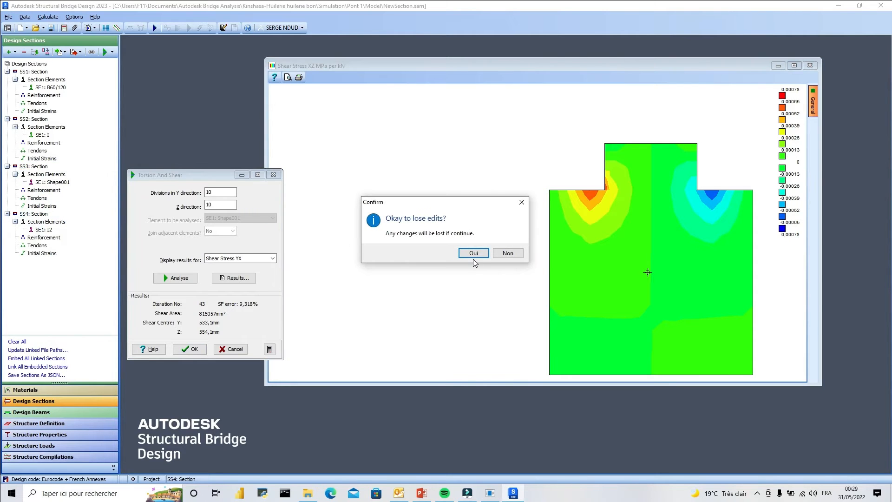
left_click(473, 252)
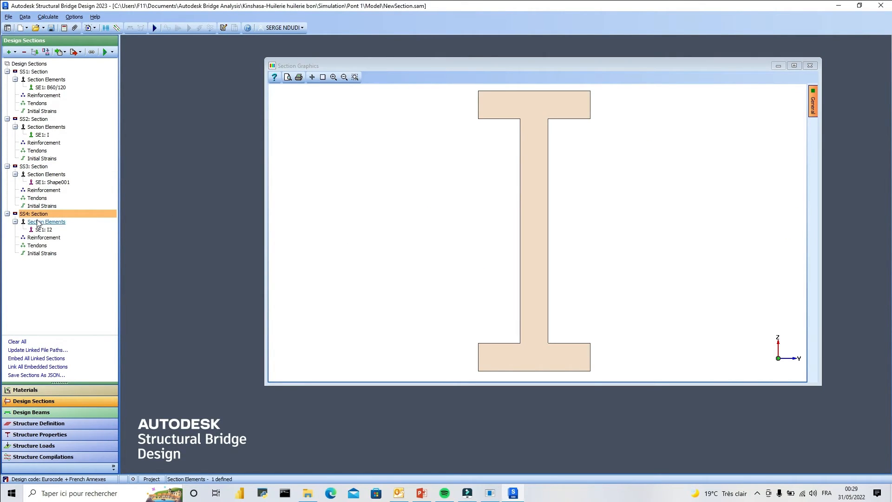
Calculate the gross Section Properties of SS4 and review the detailed results report.
right_click(35, 214)
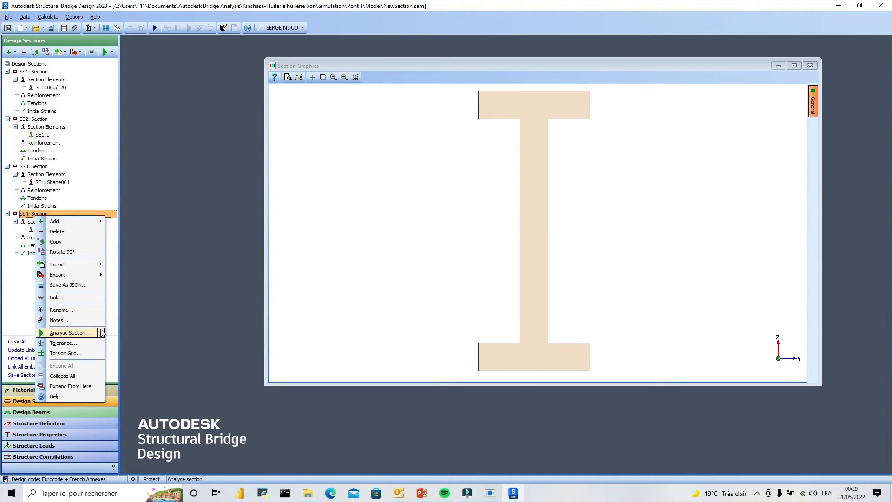
mouse_move(102, 332)
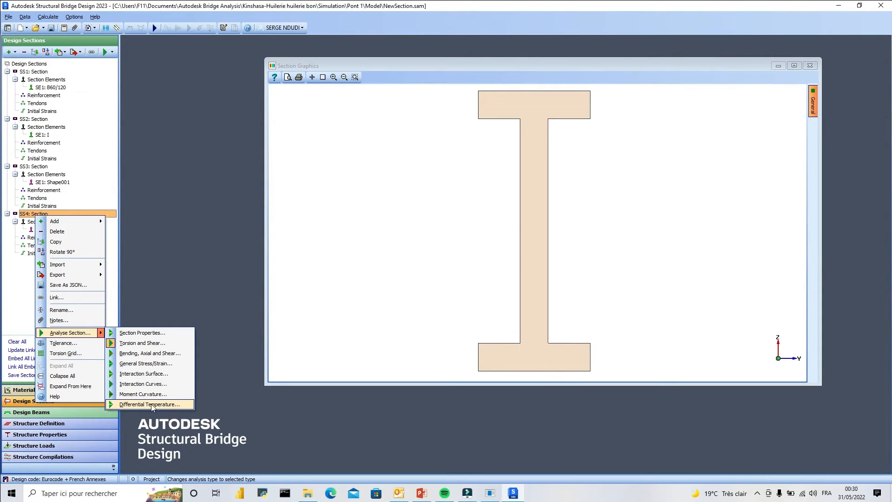
left_click(145, 334)
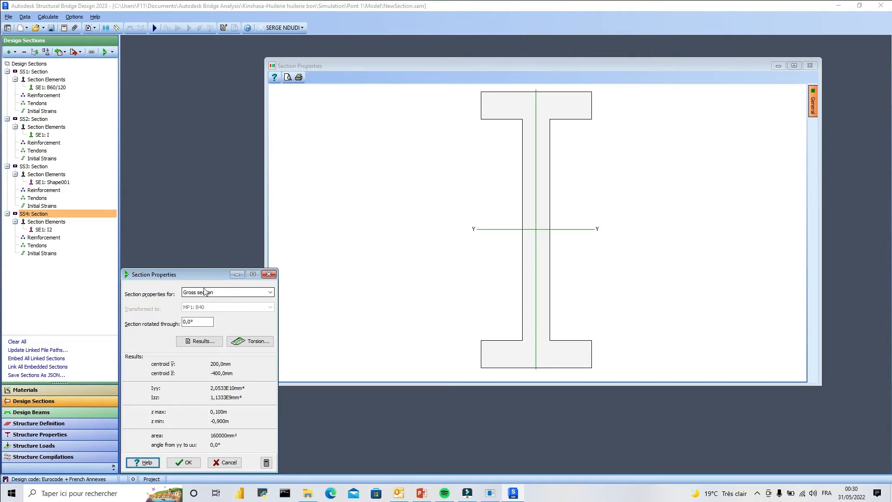
left_click_drag(200, 273, 222, 184)
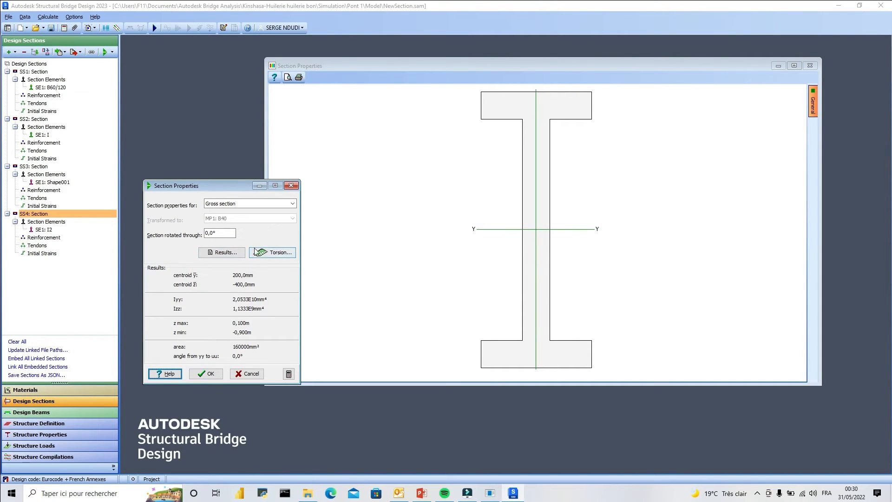
left_click(227, 253)
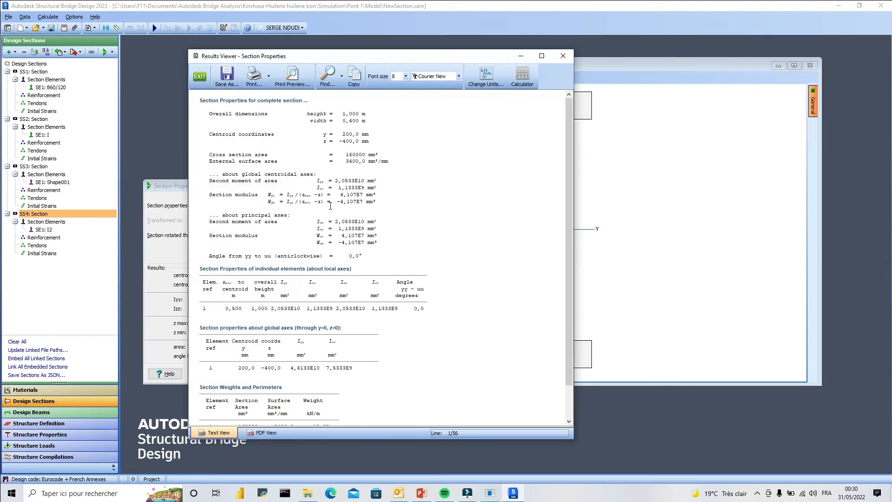
scroll(330, 205, "down", 2)
scroll(371, 325, "up", 2)
left_click_drag(365, 60, 479, 62)
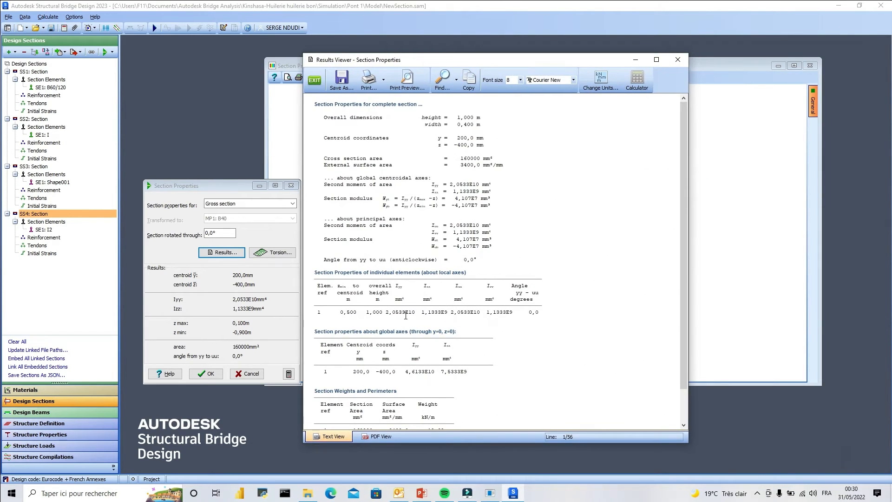
left_click_drag(398, 60, 428, 66)
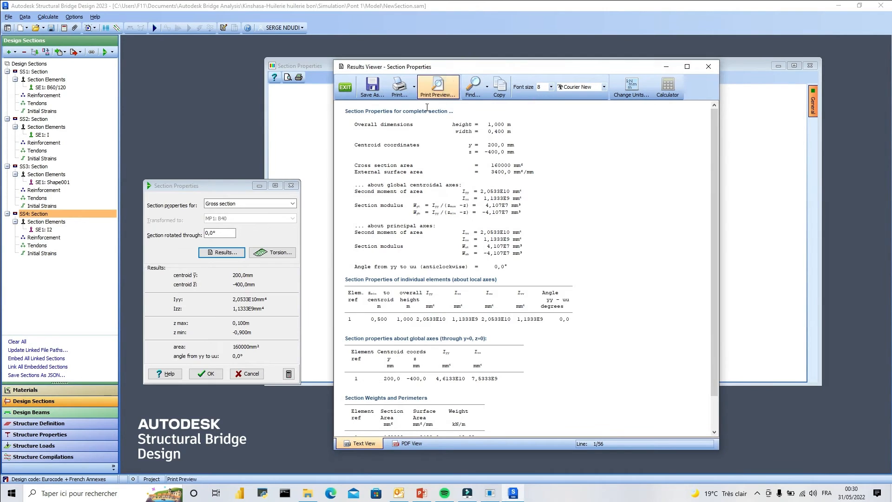
Run the torsion analysis of SS4 from its section properties with 10 divisions each way and display Torsion Stress.
left_click(281, 252)
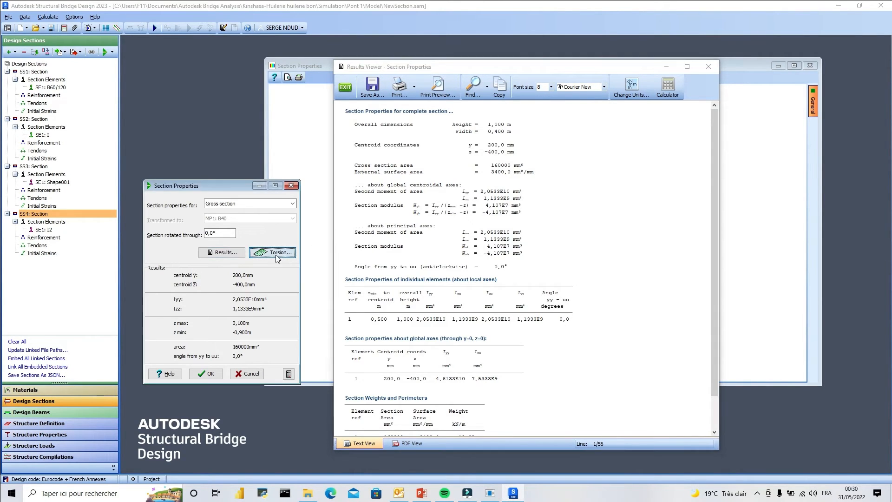
left_click(169, 391)
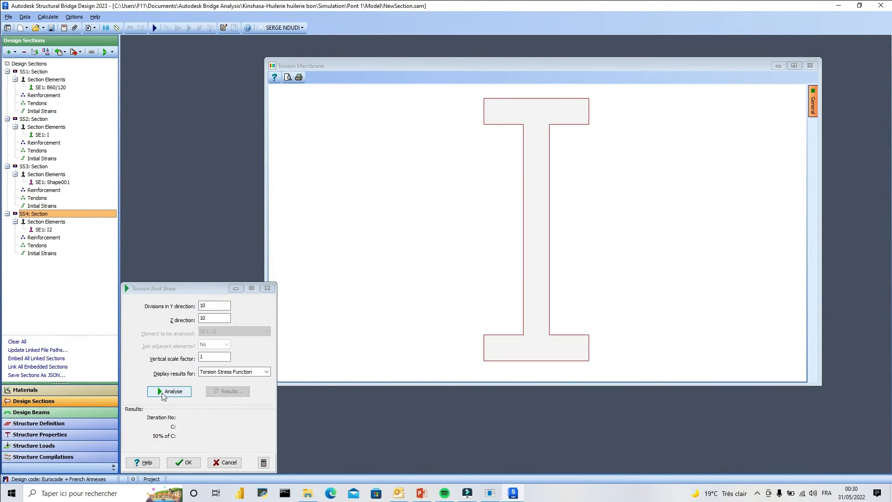
left_click_drag(195, 287, 229, 194)
left_click(251, 278)
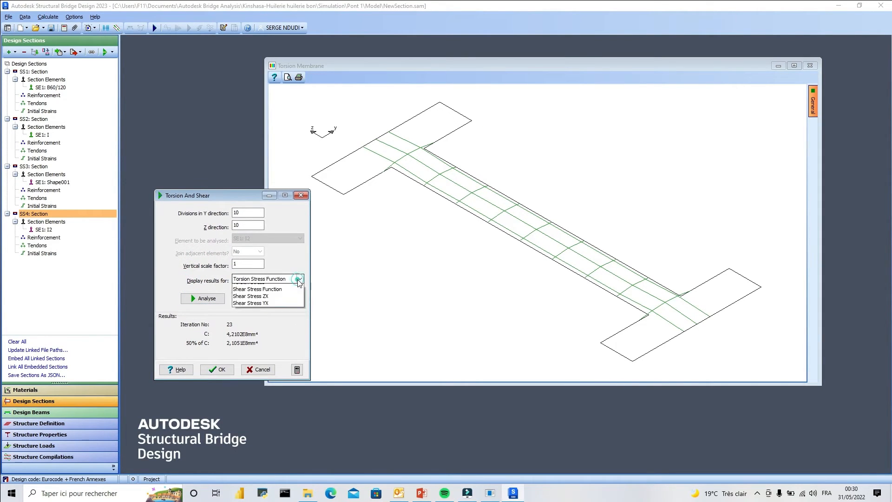
left_click(267, 294)
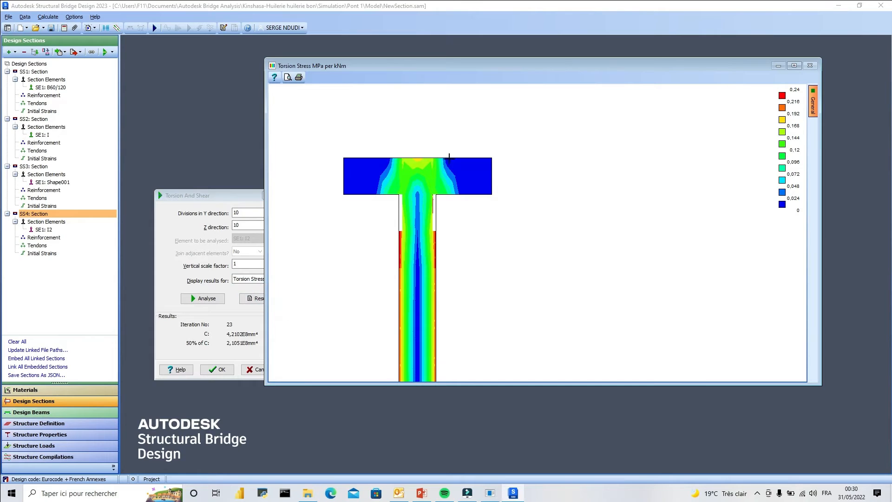
Switch SS4's displayed results to Shear Stress Function and reduce the height of the graphics window.
left_click_drag(193, 199, 160, 198)
left_click(267, 280)
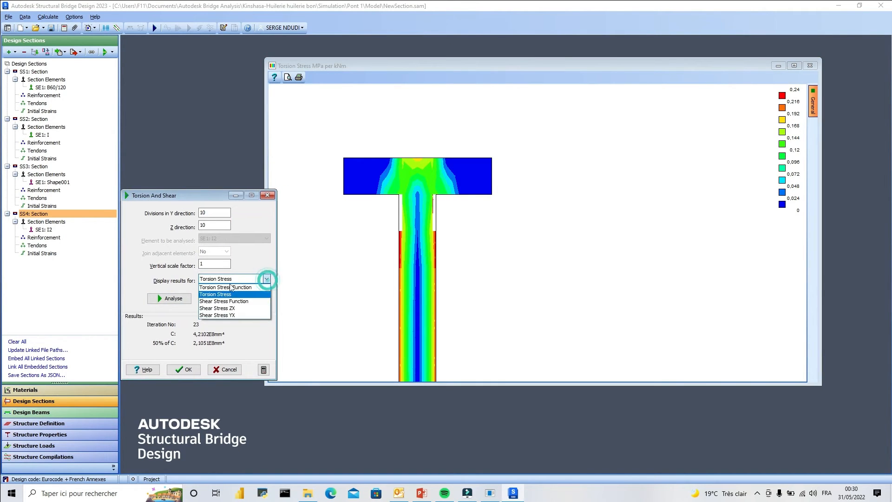
left_click(219, 299)
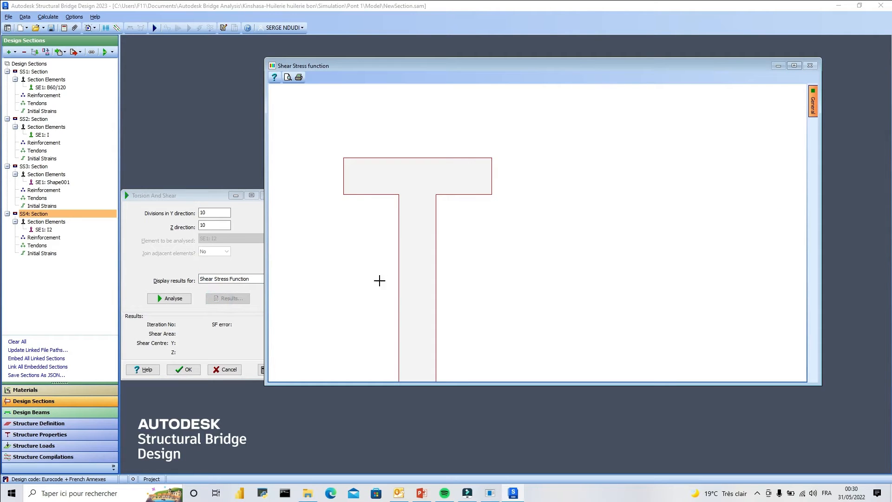
left_click_drag(759, 389, 744, 335)
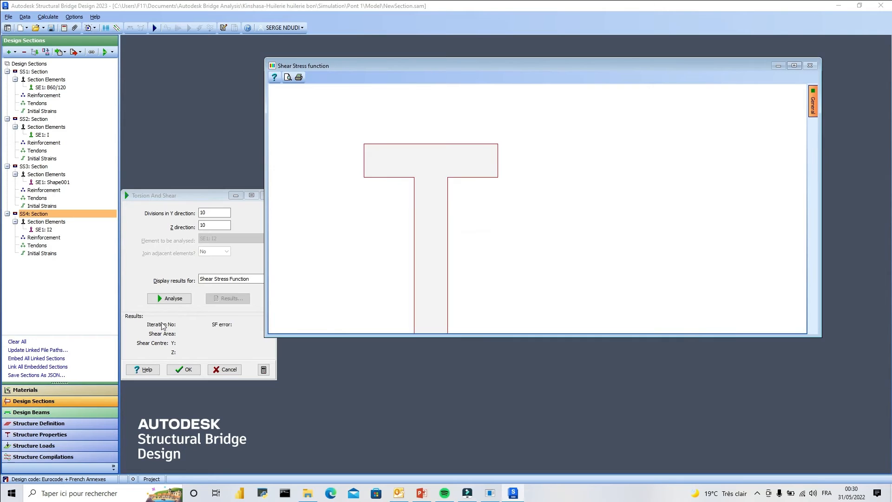
Accept SS4's Torsion and Shear analysis, close Section Properties without keeping edits, and close the Section Graphics window.
left_click(184, 369)
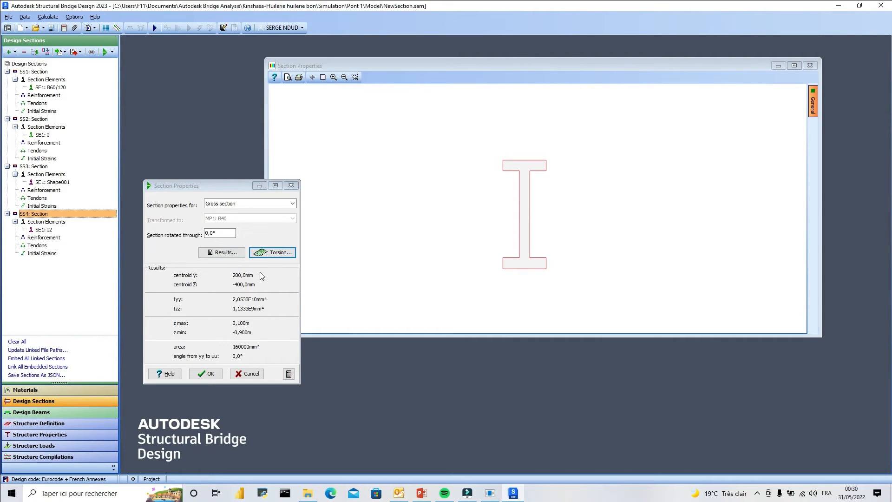
left_click(291, 186)
left_click(473, 253)
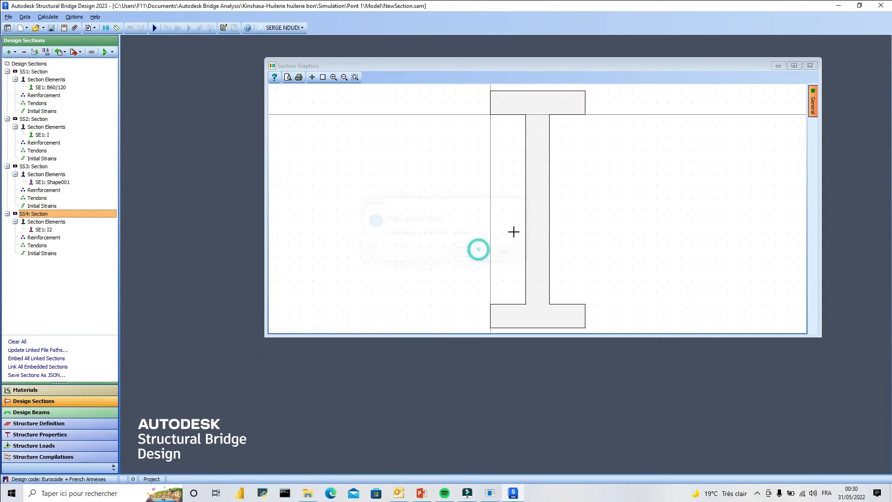
left_click(795, 74)
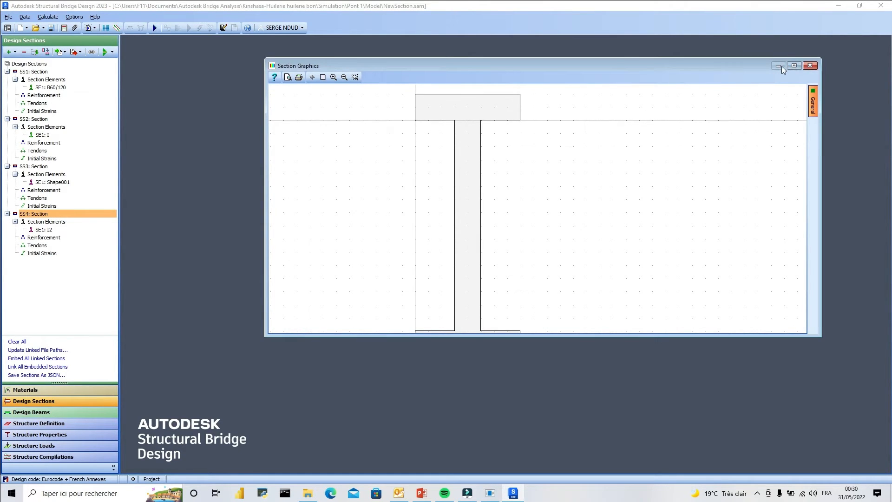
left_click(808, 66)
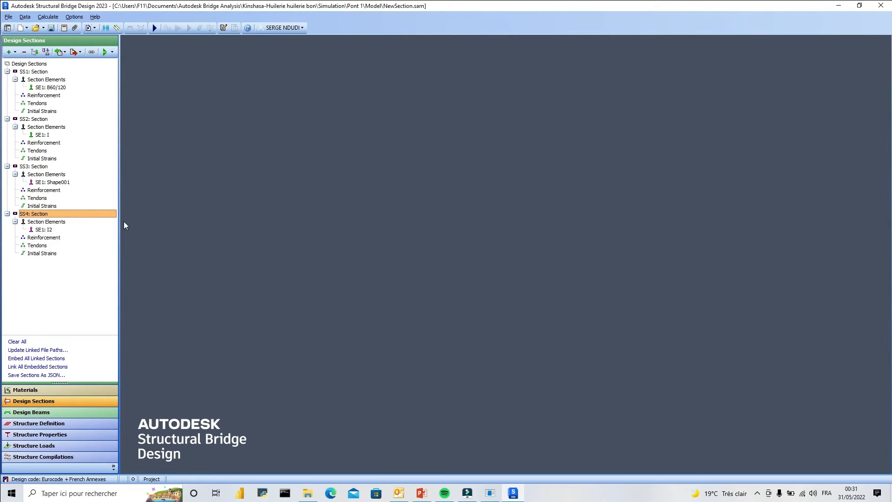
Collapse the tree entries of design sections SS4, SS3, SS2 and SS1.
left_click(7, 213)
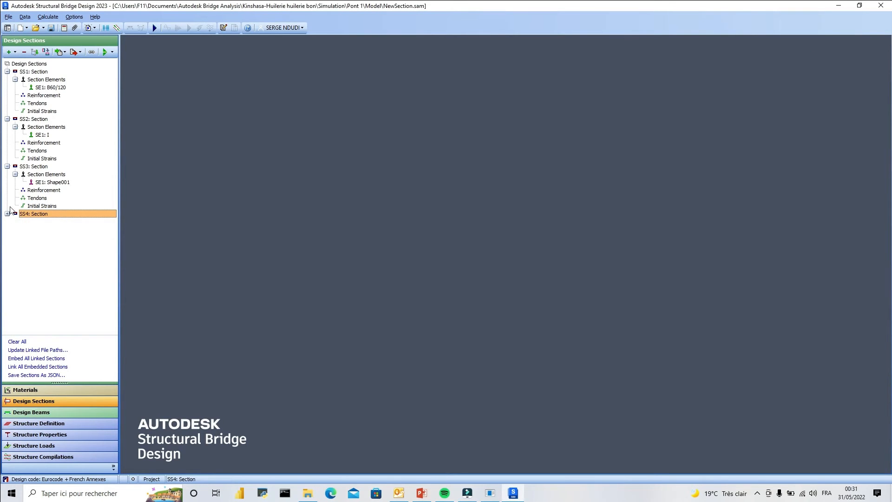
left_click(7, 165)
left_click(8, 119)
left_click(8, 71)
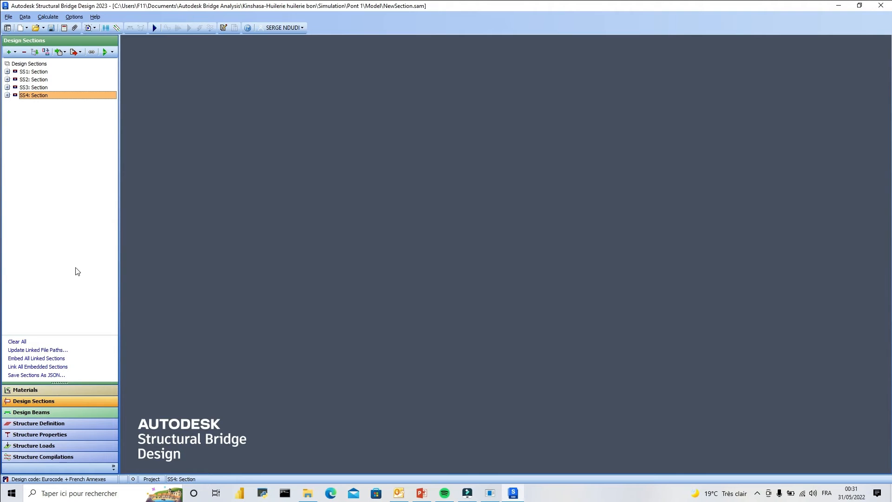
Add a new pre-tensioned prestressed design beam, then enlarge its graphics window and move the definition dialog up.
left_click(43, 414)
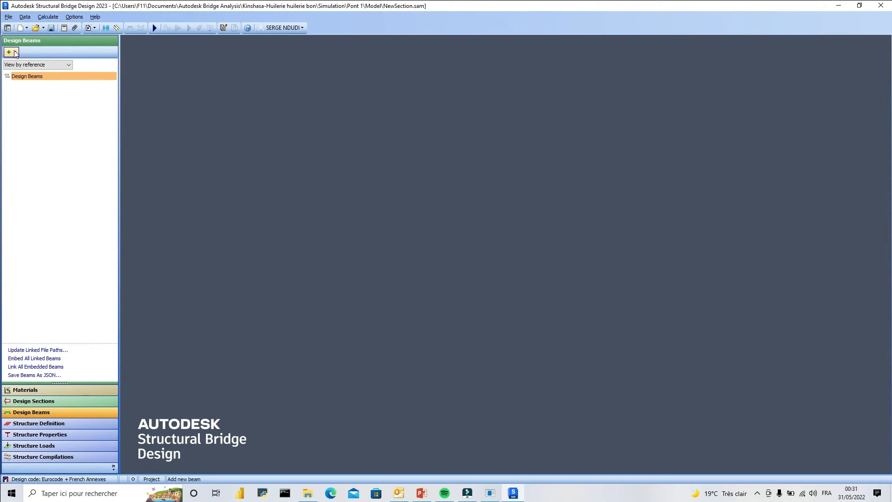
left_click(15, 52)
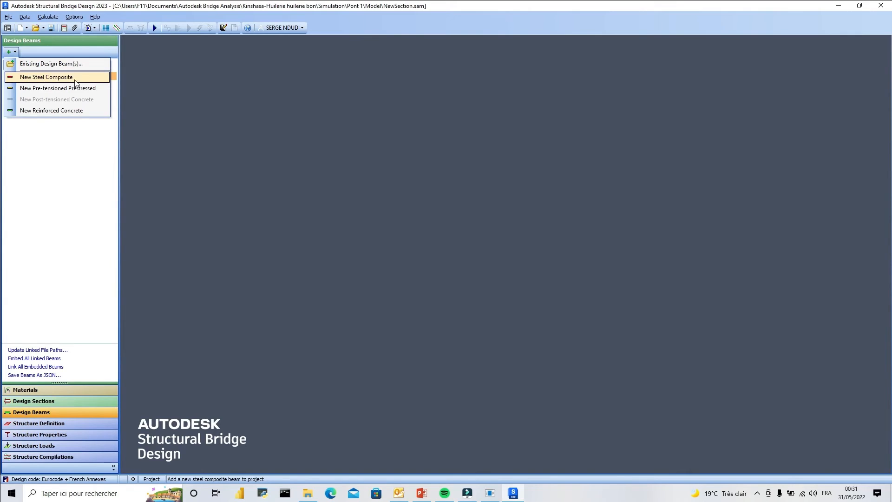
left_click(51, 88)
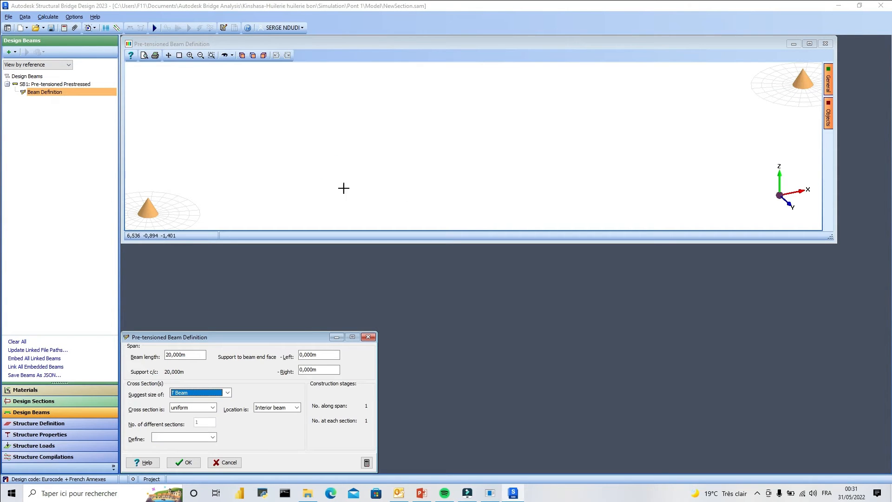
left_click_drag(346, 241, 346, 294)
left_click_drag(179, 344, 185, 324)
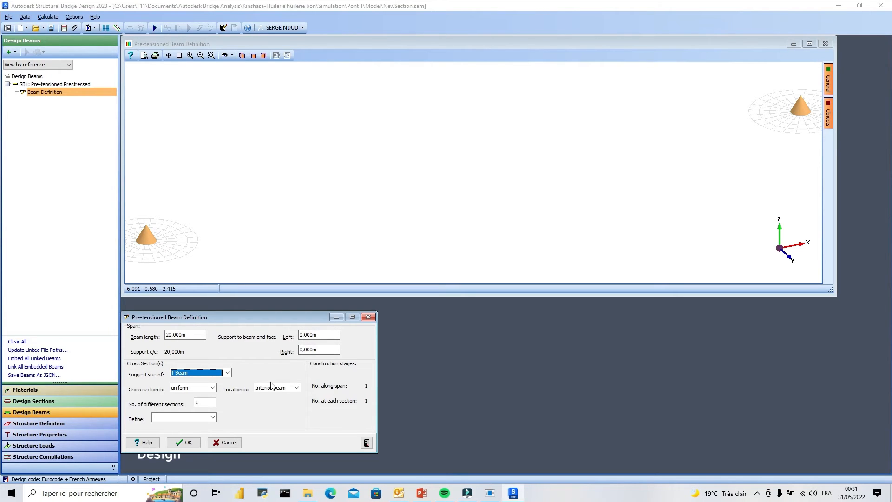
Review the suggested beam types, beam location, cross-section variation and definition options available for the pre-tensioned beam.
left_click(227, 375)
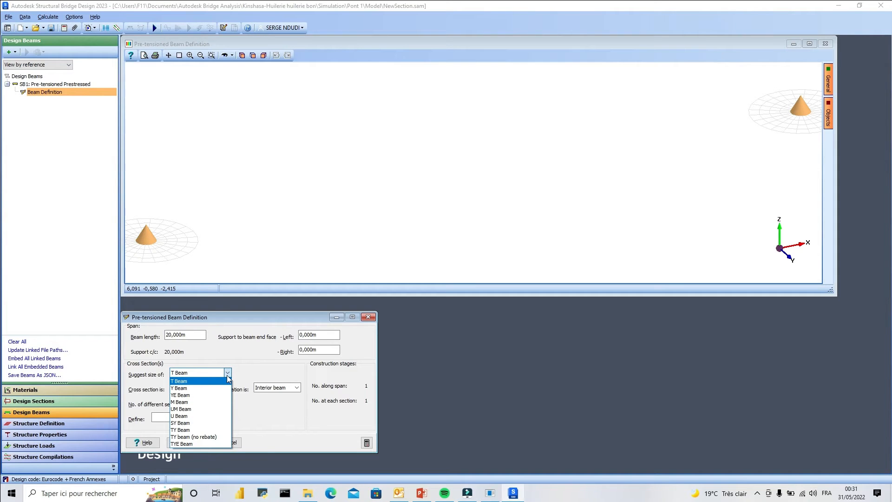
left_click(256, 373)
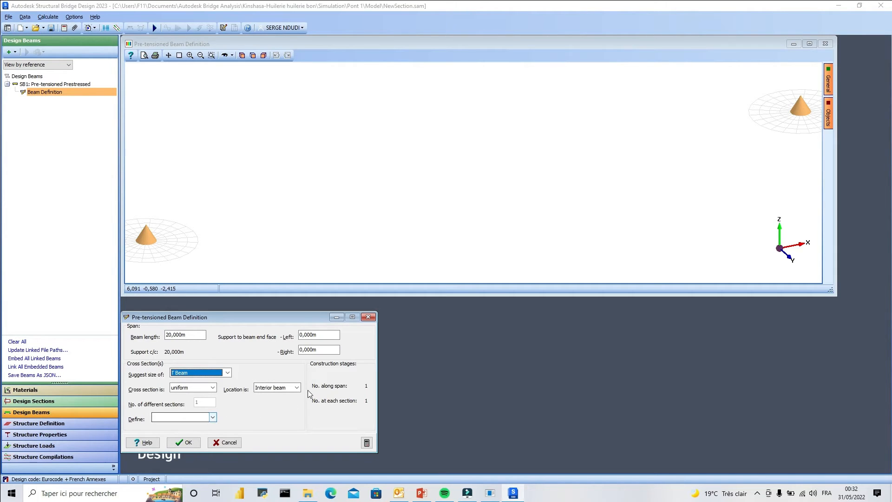
left_click(297, 388)
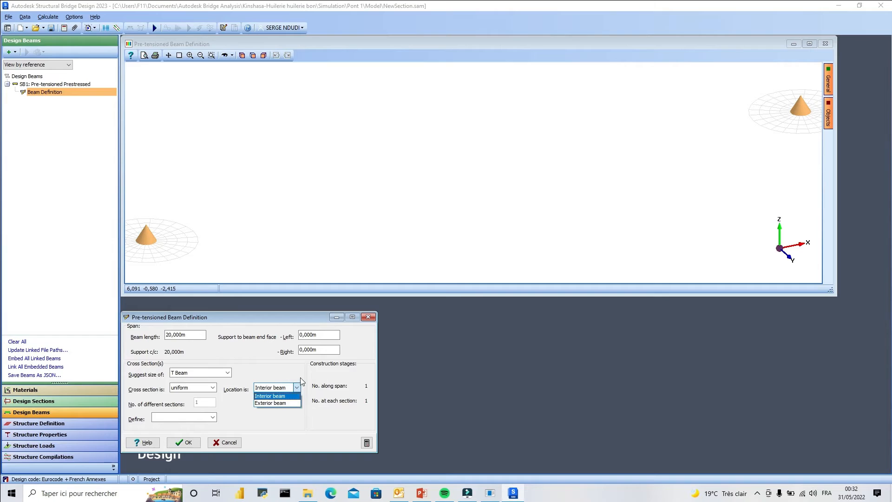
left_click(300, 385)
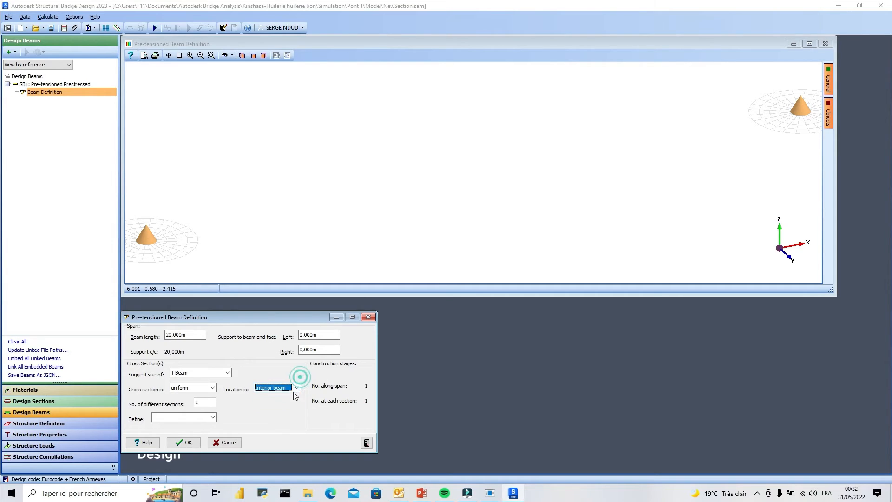
left_click(214, 418)
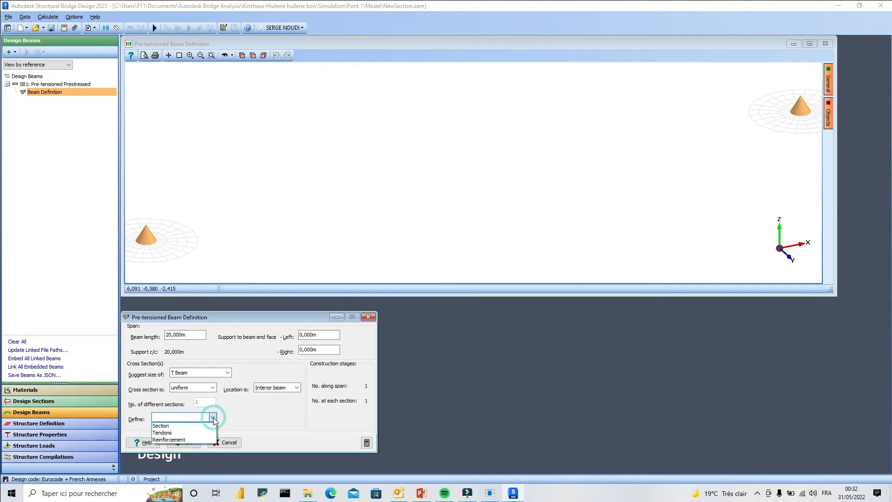
left_click(244, 416)
left_click(212, 387)
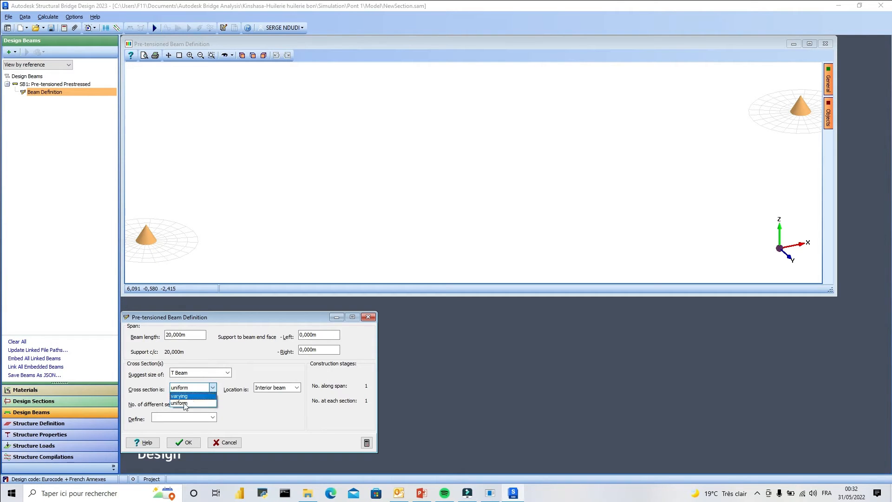
left_click(248, 409)
left_click(227, 372)
left_click(228, 372)
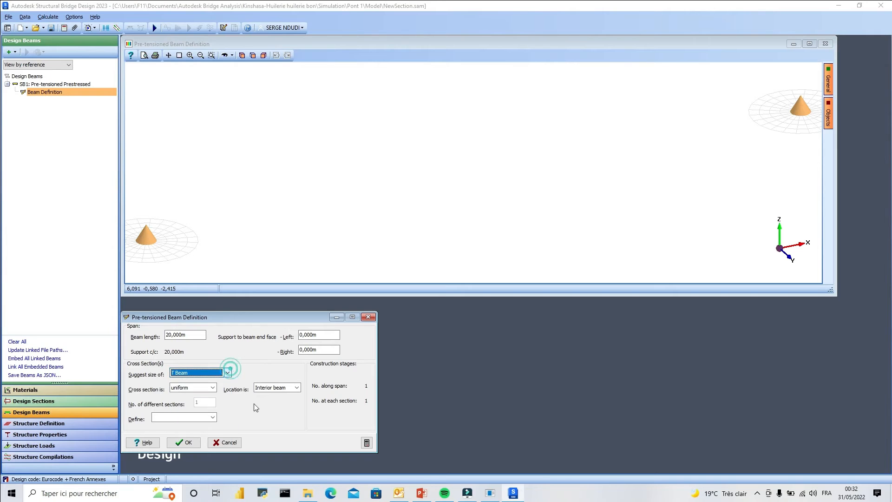
Open the beam's section definition and add a standard PC beam as the first component of Section 1.
left_click(212, 417)
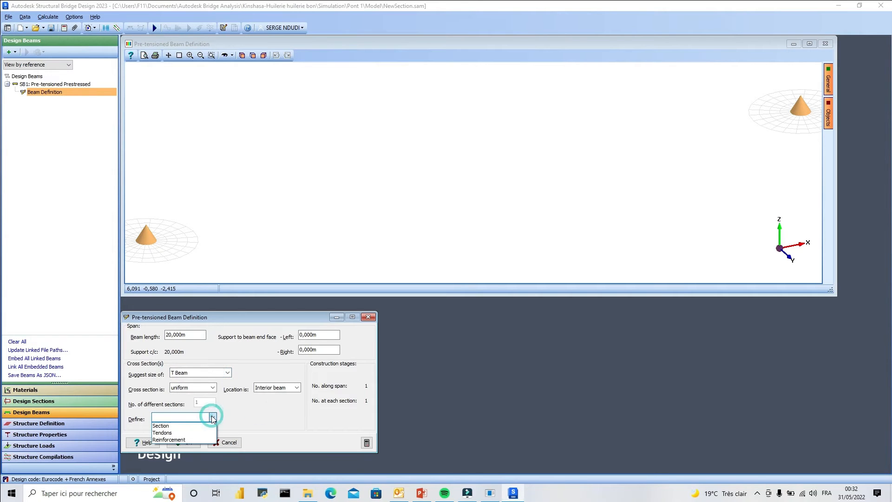
left_click(161, 425)
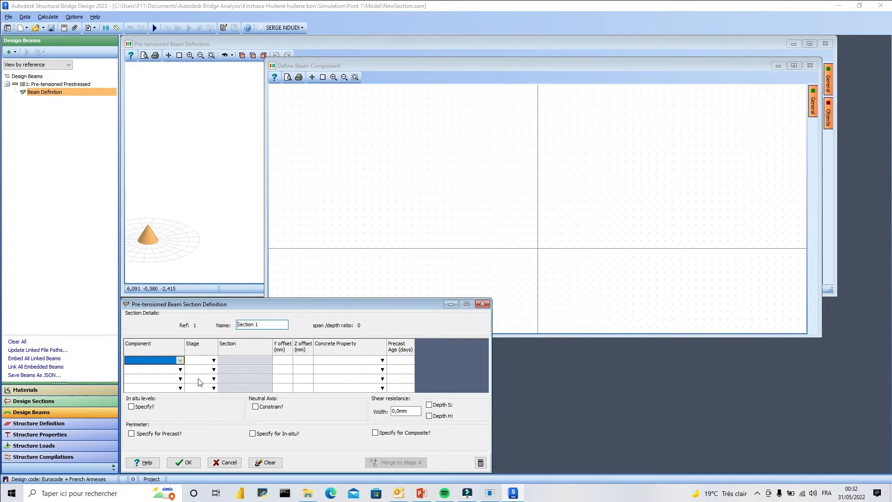
left_click(179, 360)
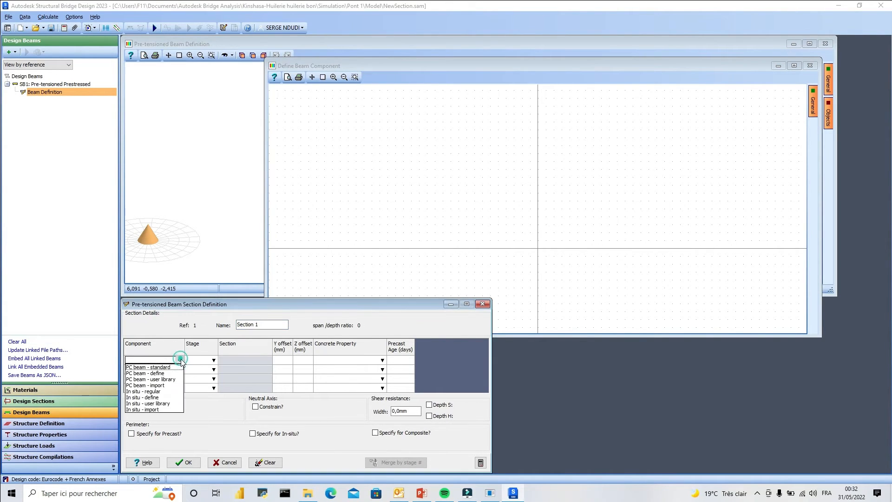
left_click(158, 367)
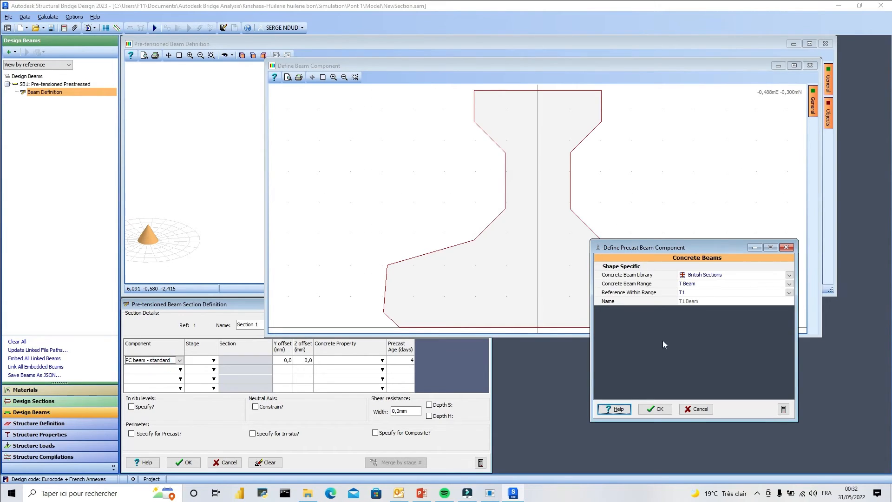
Define the precast component as an I-Girder, Type III 45, from the American Sections library.
left_click(789, 275)
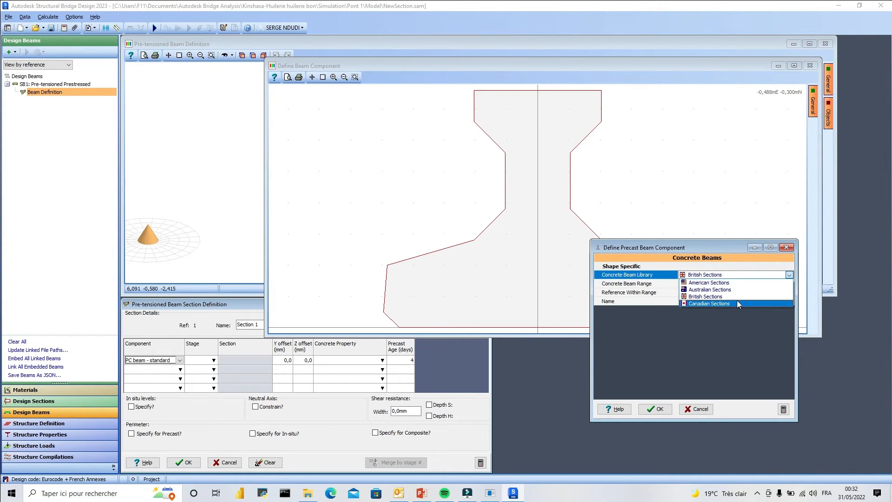
left_click(719, 285)
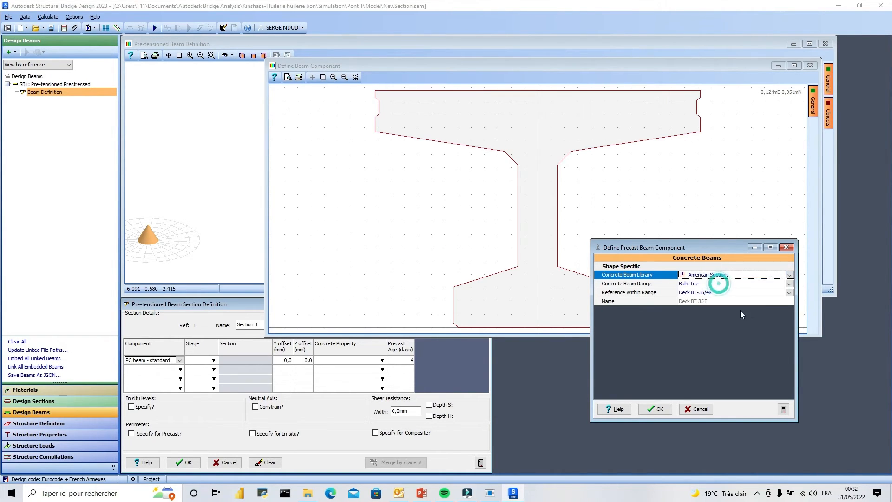
left_click(789, 284)
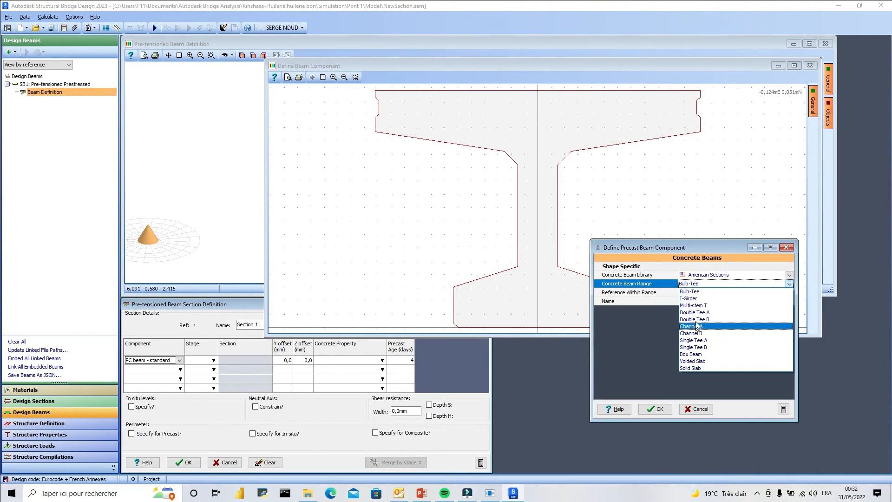
left_click(707, 298)
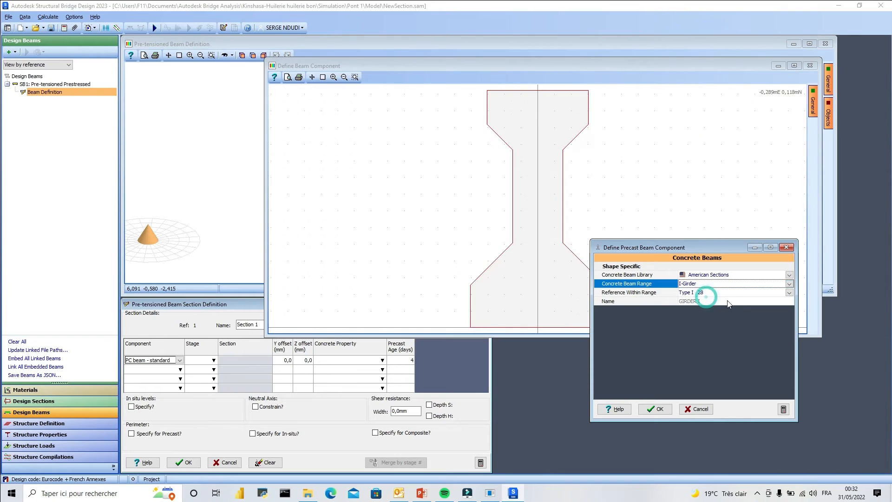
left_click(789, 293)
left_click(701, 314)
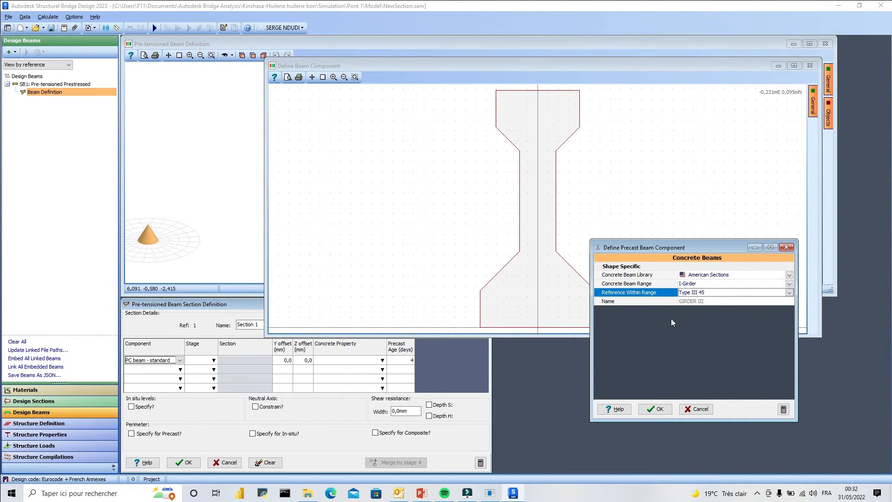
left_click(656, 409)
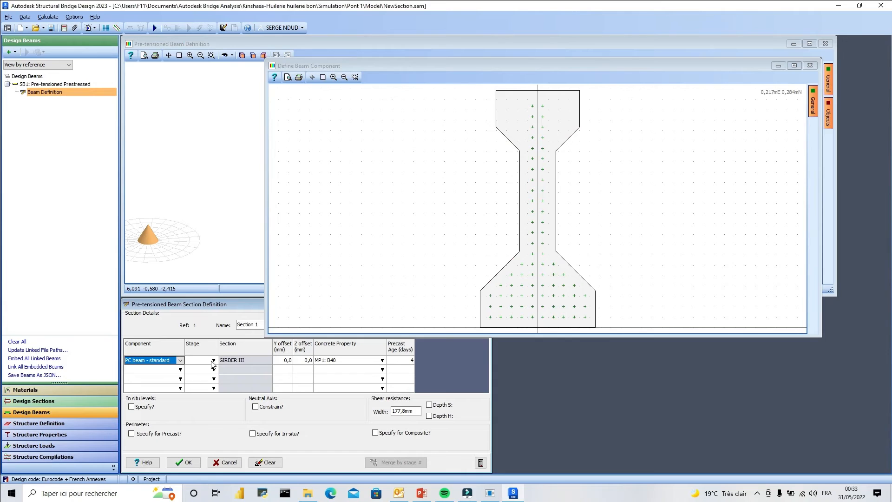
Add a regular in situ rectangular slab 2000 mm wide and 200 mm deep as the second component of Section 1.
left_click(213, 362)
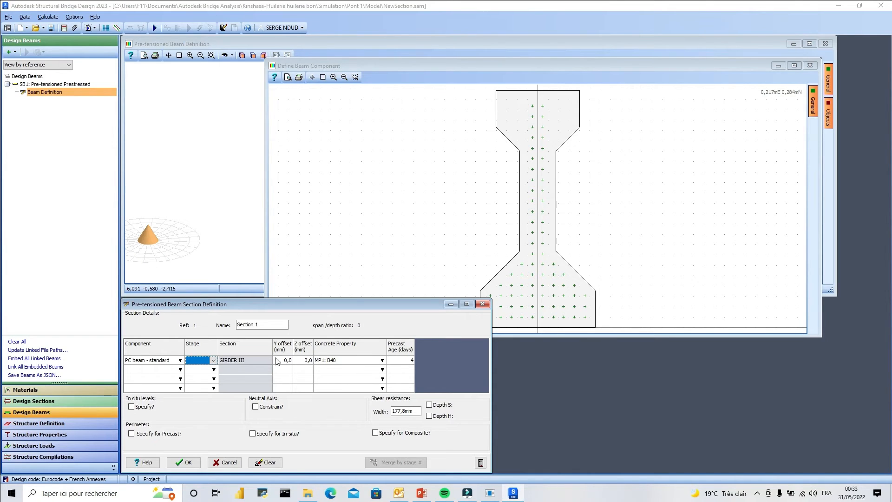
left_click(179, 370)
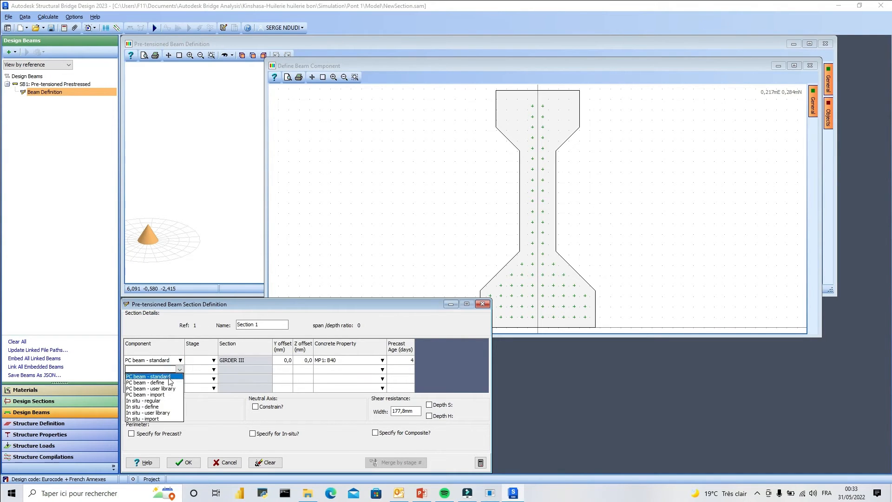
left_click(163, 400)
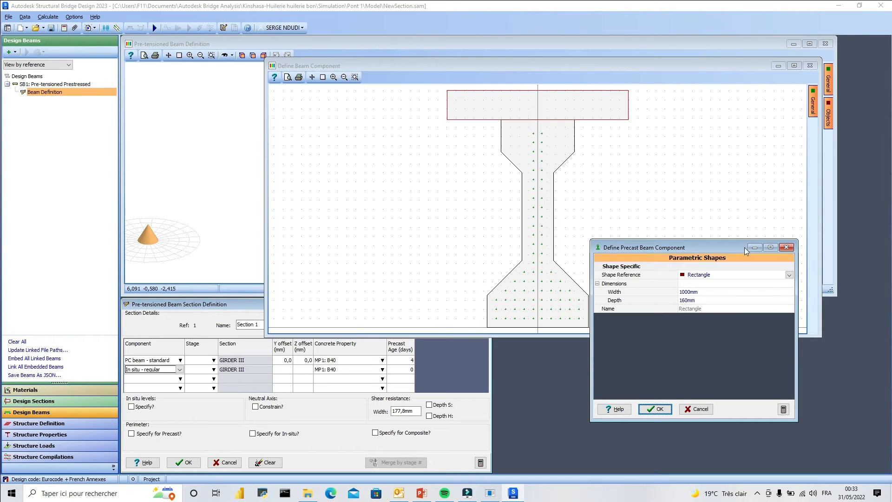
left_click(708, 292)
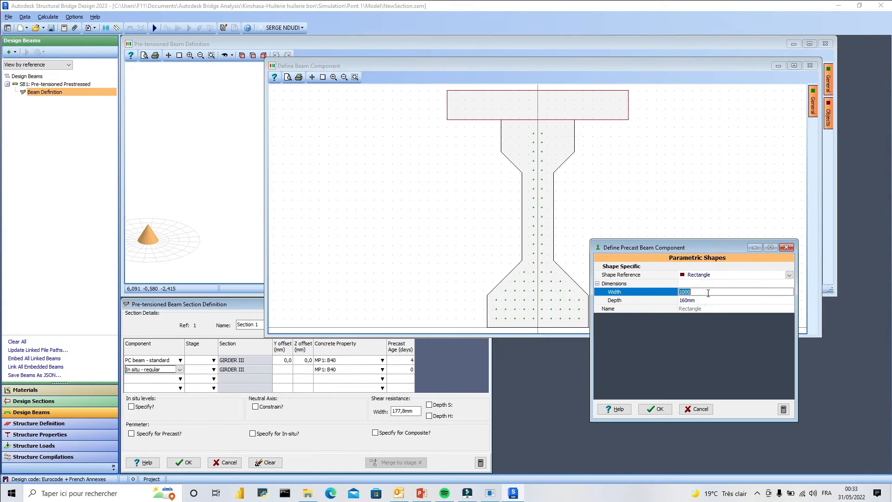
type("2")
left_click(711, 301)
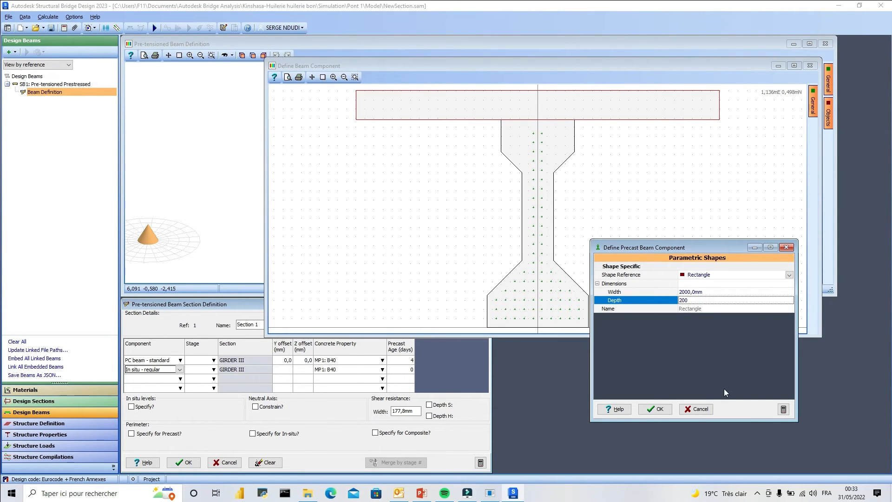
left_click(664, 410)
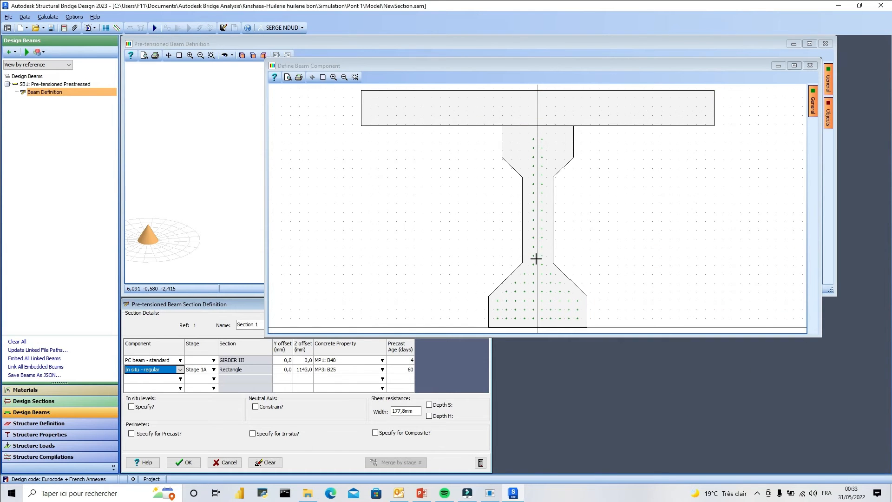
Check the girder and slab cross-section, accept the Section 1 definition, and inspect the beam in 3D.
scroll(459, 185, "down", 1)
scroll(531, 275, "up", 2)
scroll(506, 251, "down", 1)
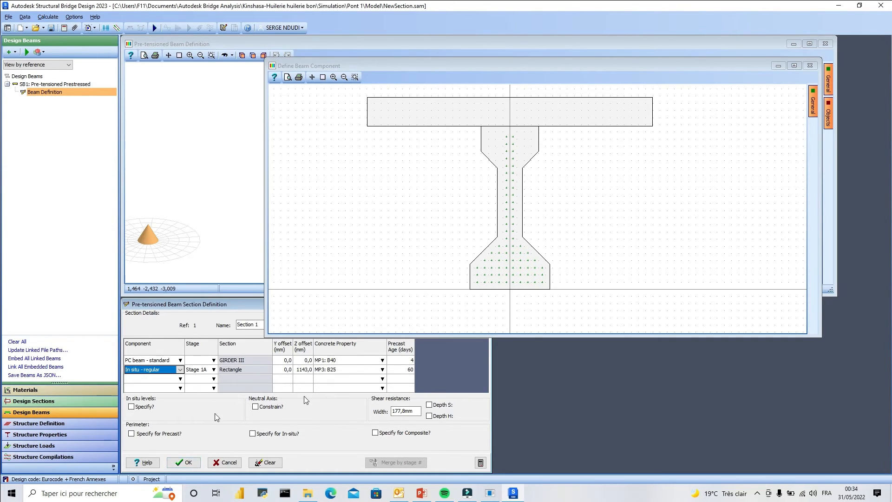
left_click(184, 462)
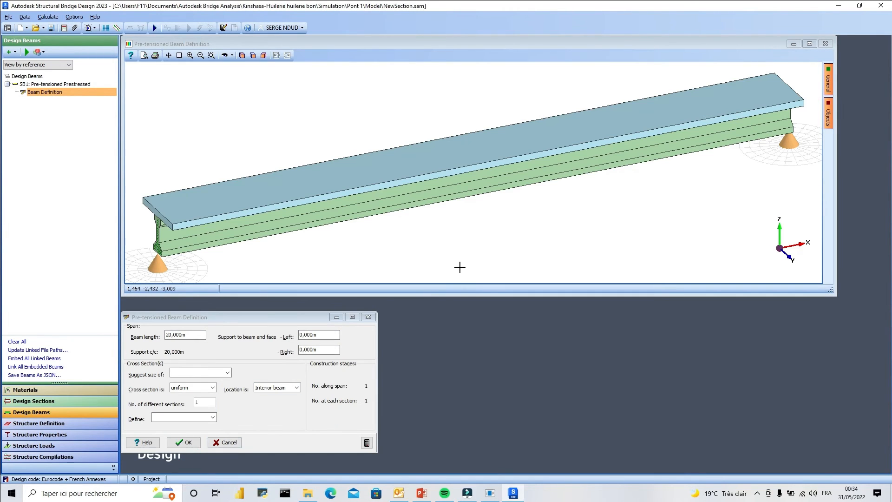
scroll(449, 200, "up", 2)
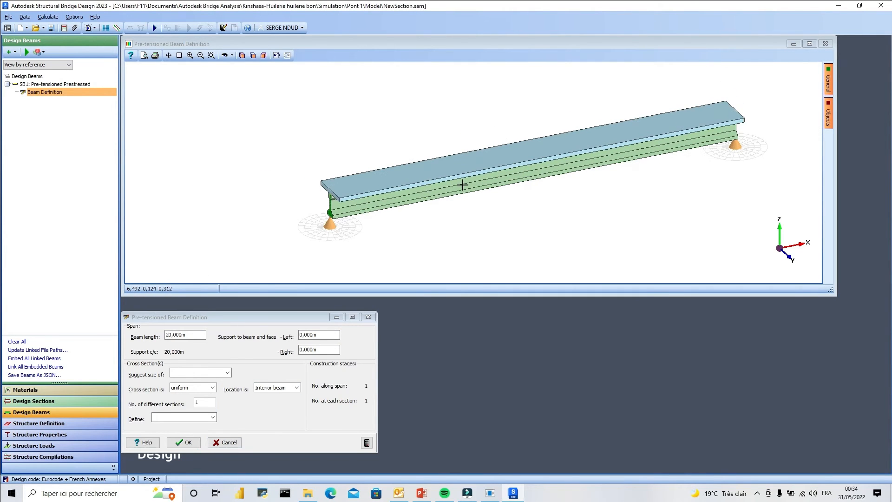
scroll(521, 190, "up", 1)
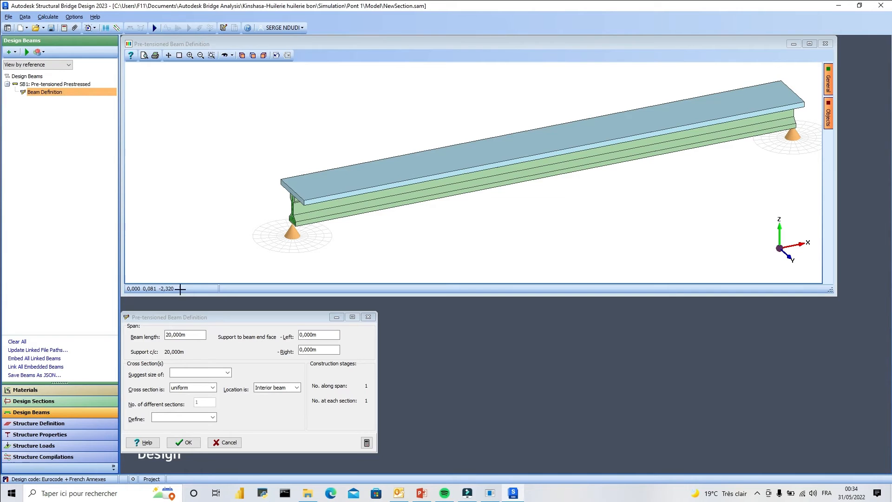
Open the beam's reinforcement definition, examine its section and elevation, and accept it without defining any bars.
left_click(213, 388)
left_click(210, 403)
left_click(212, 417)
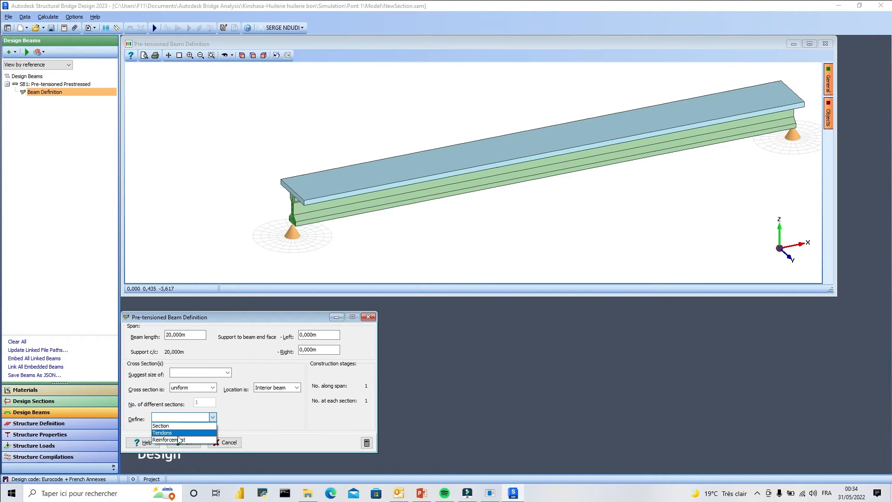
left_click(178, 439)
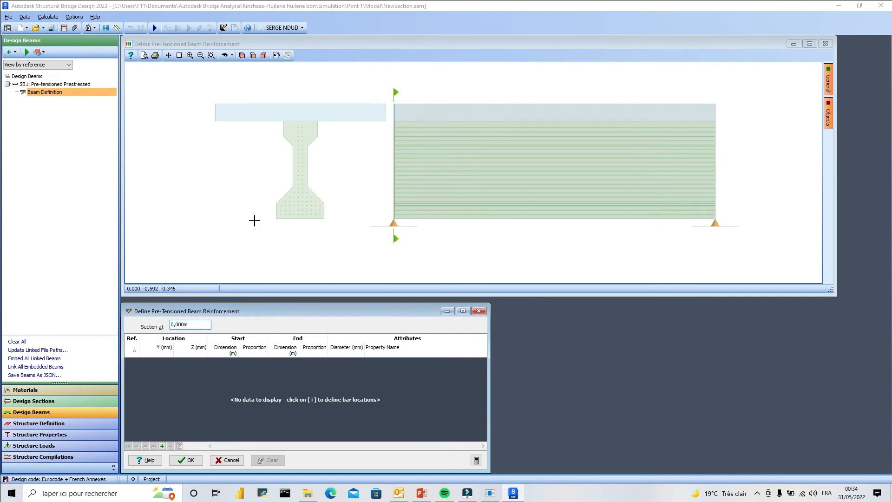
scroll(304, 115, "up", 4)
scroll(328, 96, "down", 5)
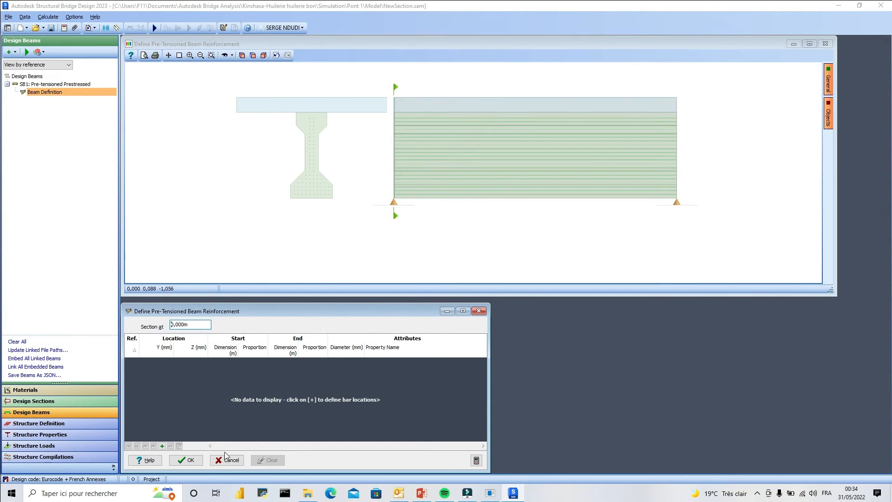
left_click(186, 460)
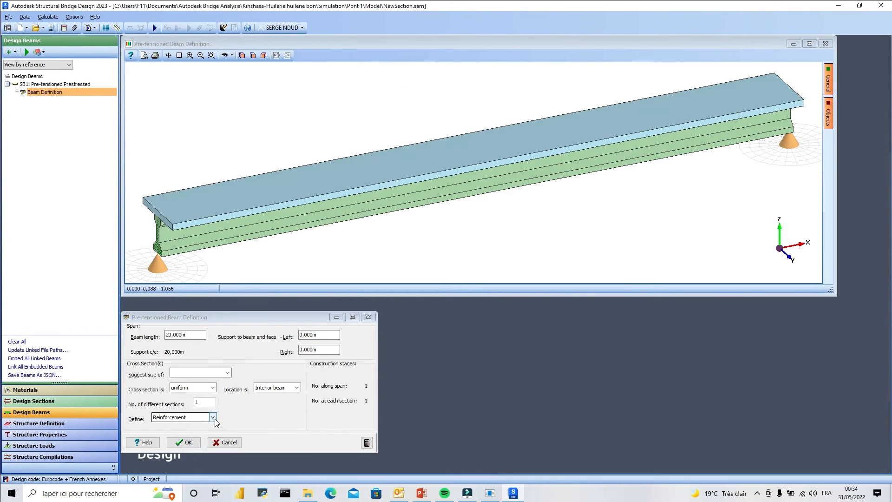
Open the beam's tendon definition, examine the strand layout in section and elevation, and open the tendon locations for editing.
left_click(216, 417)
left_click(181, 429)
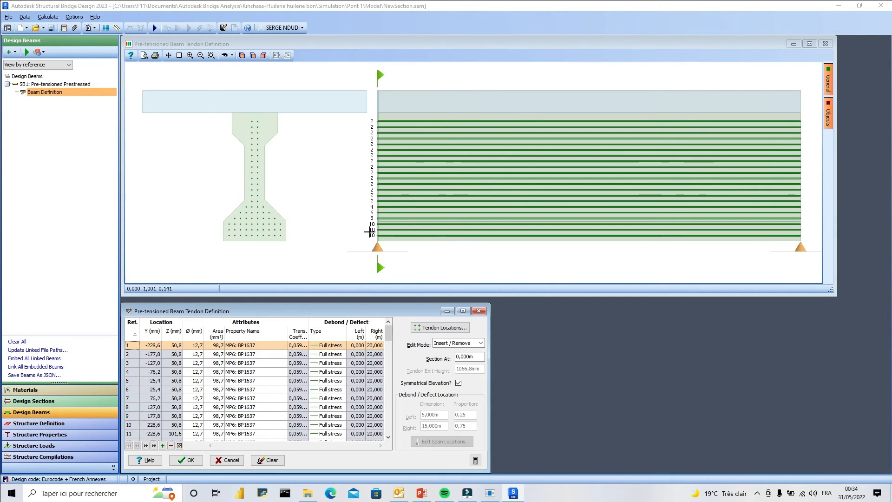
scroll(253, 145, "up", 1)
scroll(263, 132, "down", 4)
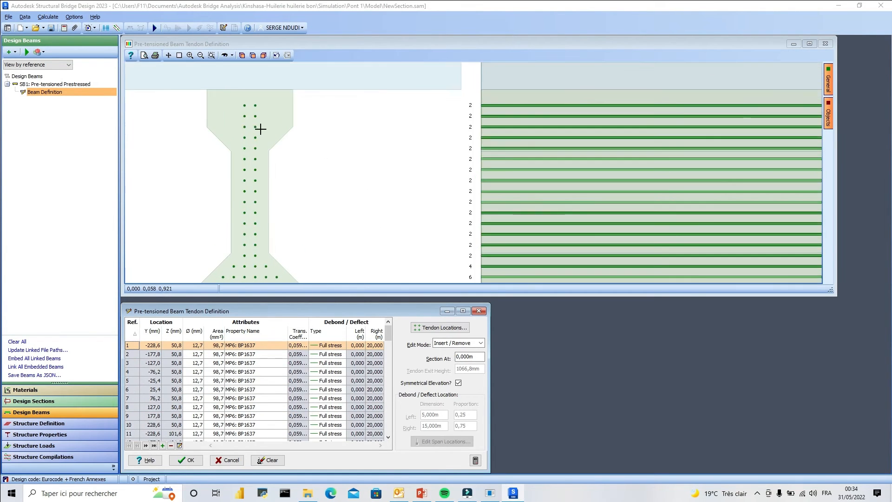
scroll(251, 139, "up", 4)
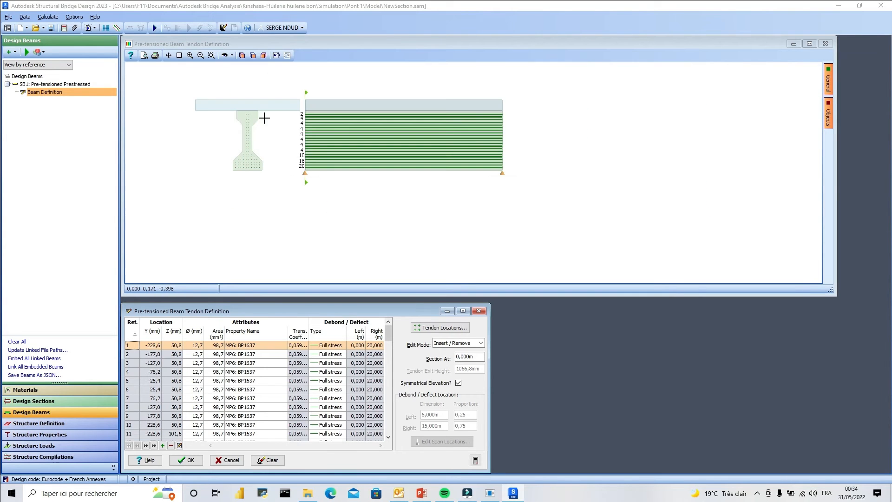
scroll(246, 173, "up", 1)
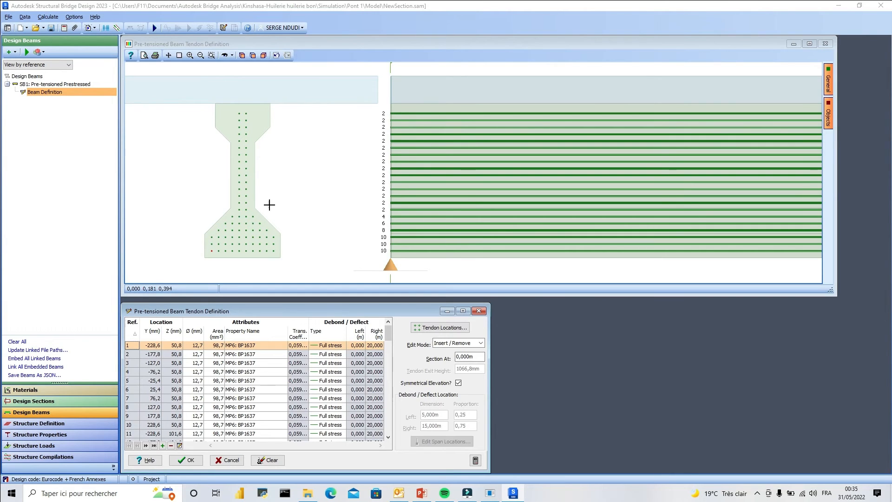
left_click(438, 328)
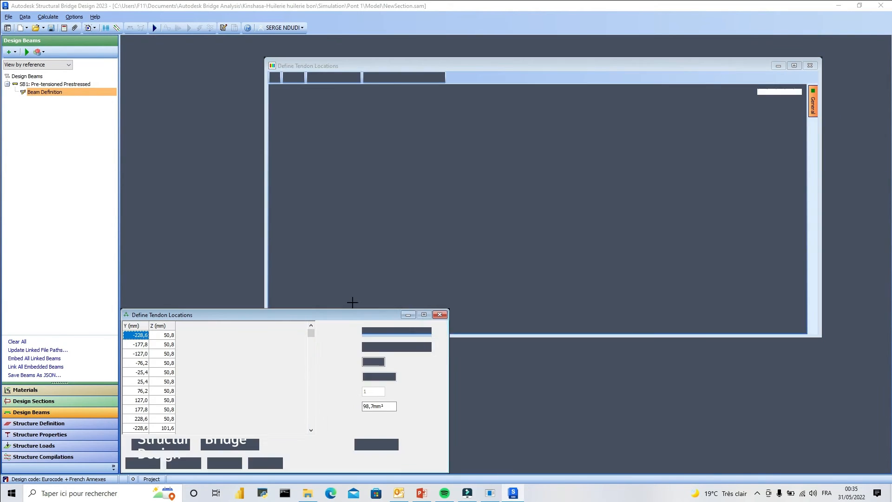
scroll(533, 139, "up", 3)
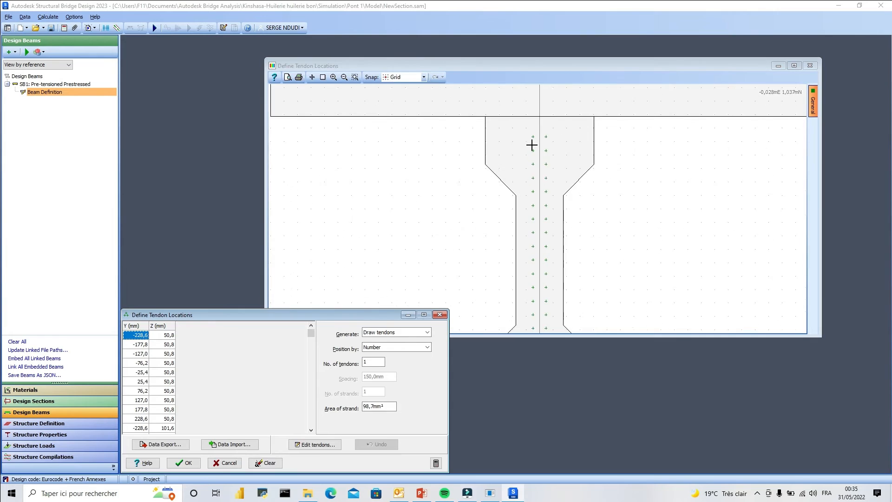
Try adding a single tendon in the girder's top flange at Y -100 mm, Z 1100 mm, and undo it.
left_click(511, 127)
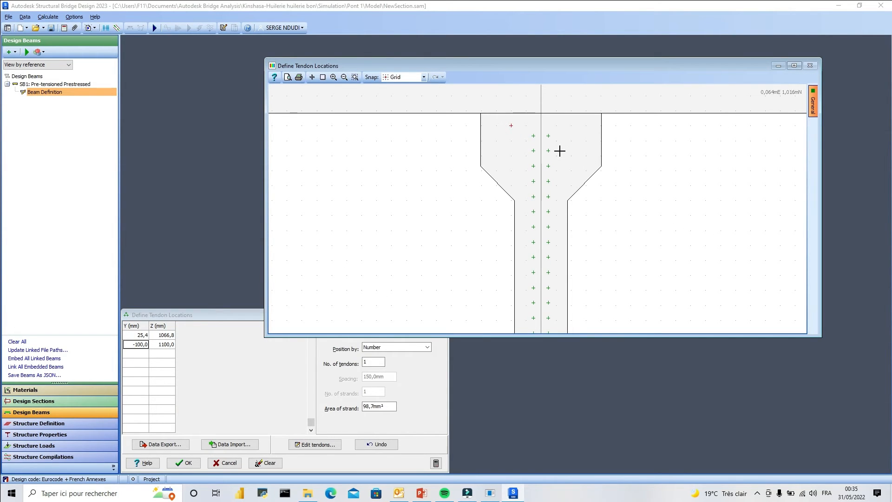
left_click(391, 445)
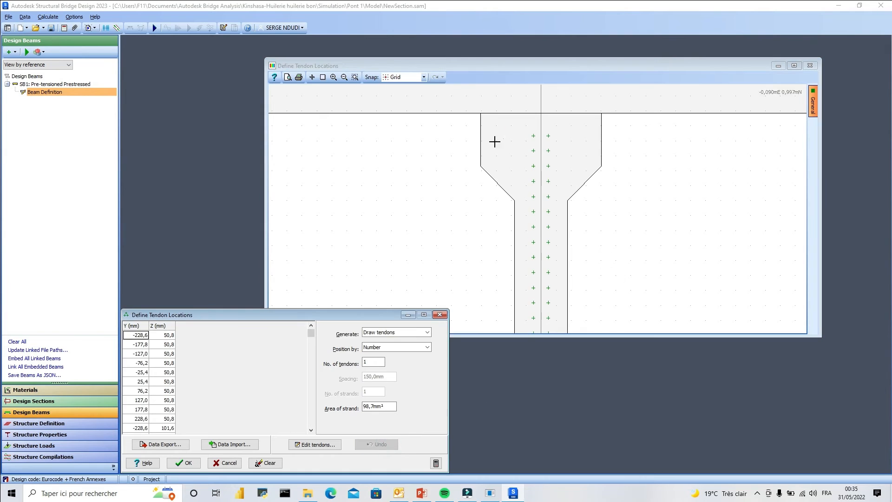
scroll(483, 130, "down", 2)
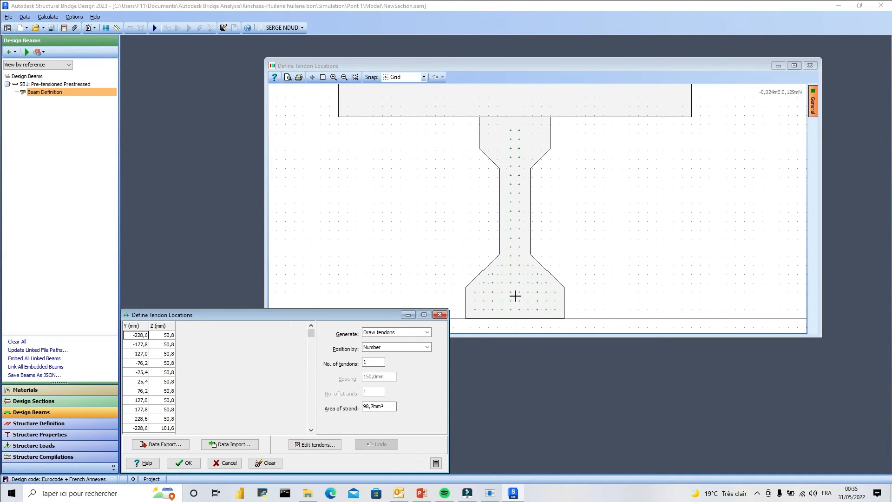
Delete all tendons above the three lowest rows of the girder, and accept the tendon locations and tendon definition.
left_click(306, 446)
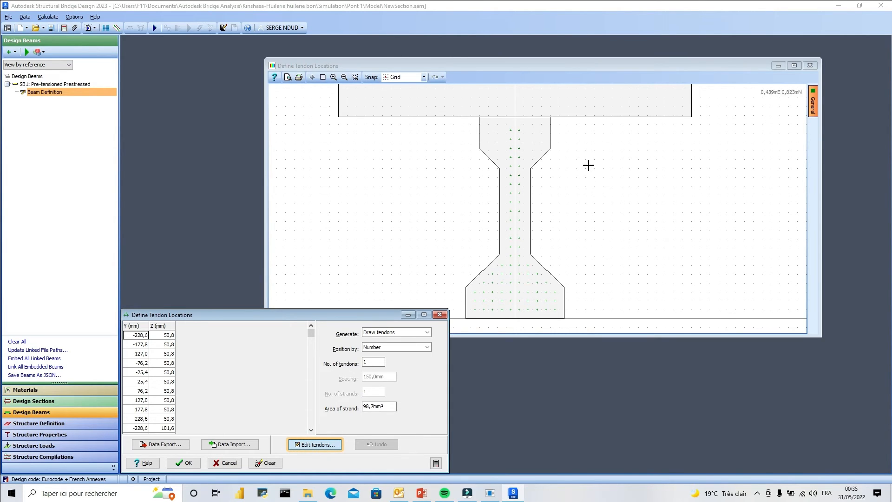
mouse_move(569, 121)
left_mouse_down()
mouse_move(501, 218)
mouse_move(466, 296)
mouse_move(473, 288)
left_mouse_up()
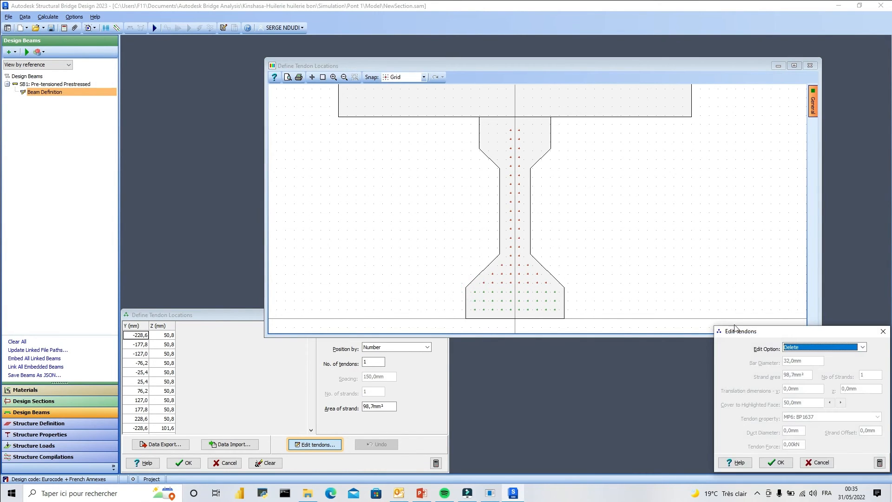
left_click(862, 348)
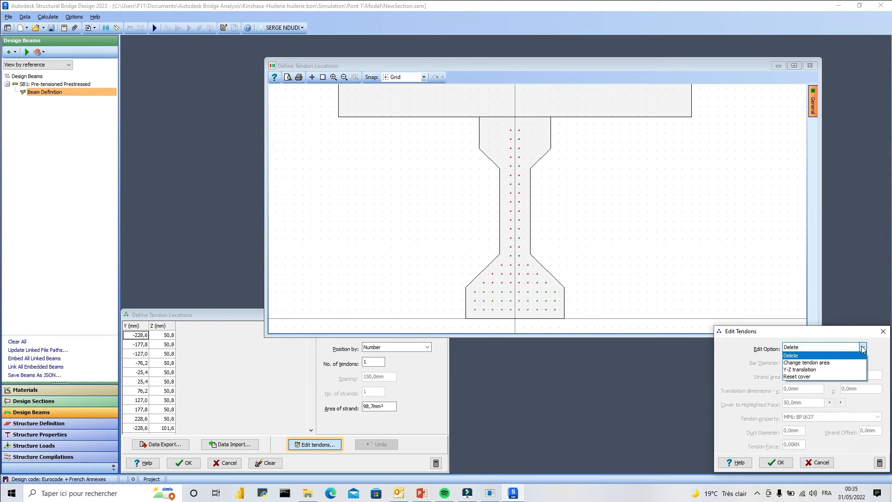
left_click(818, 355)
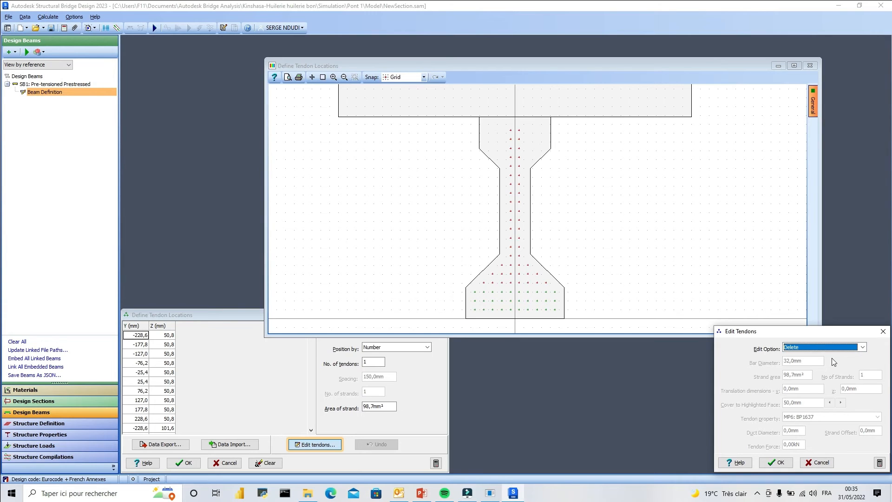
left_click(783, 466)
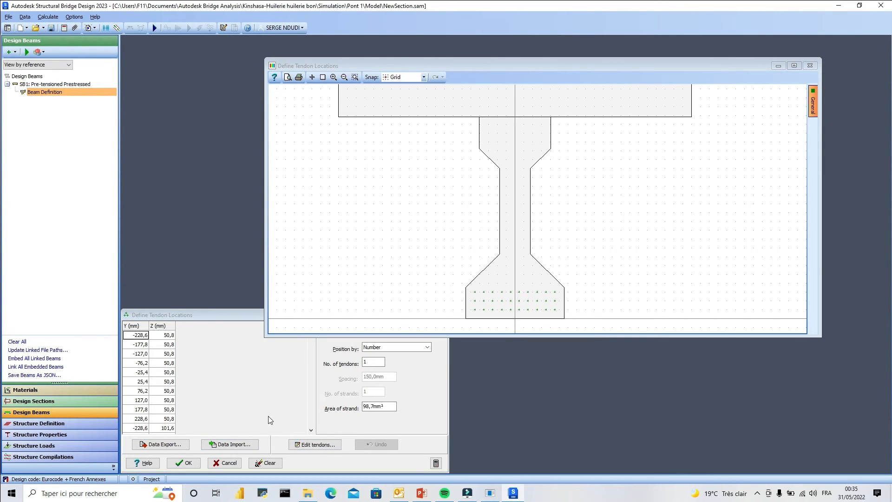
left_click(188, 462)
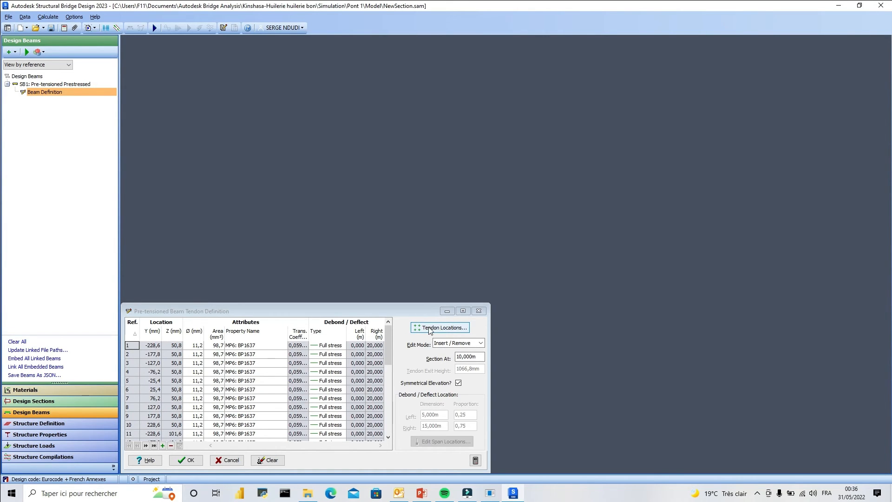
left_click(186, 460)
Reopen the beam's tendon definition and tendon locations, and inspect the remaining strands in the girder's bottom flange.
left_click(211, 418)
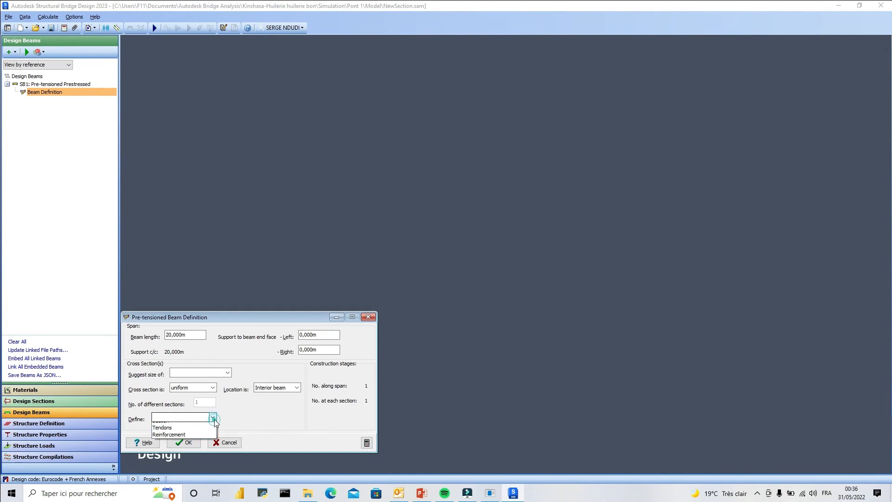
left_click(175, 433)
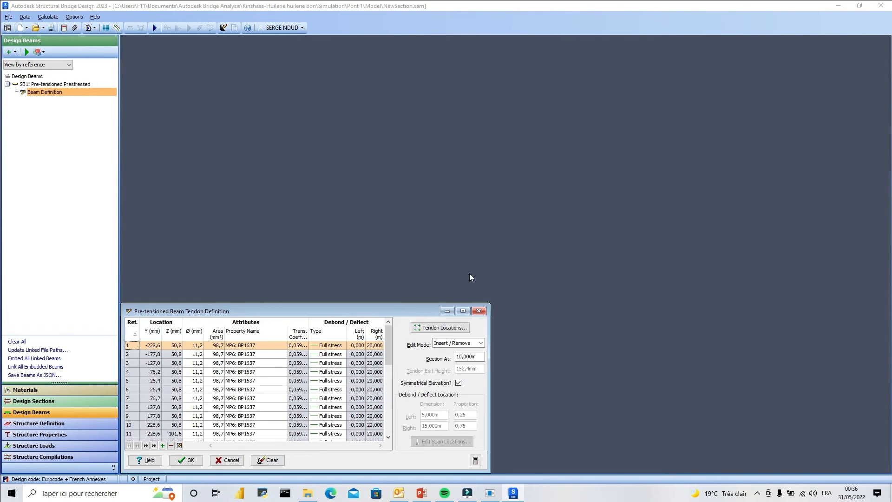
left_click(440, 327)
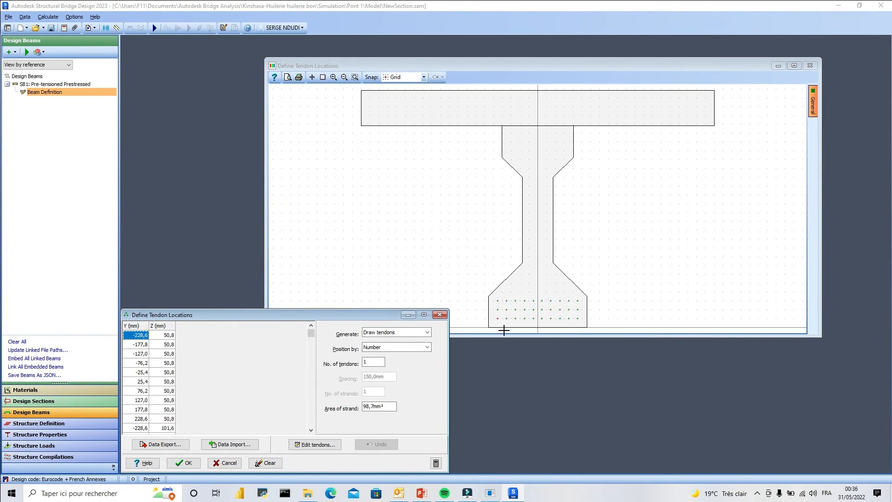
scroll(503, 330, "up", 1)
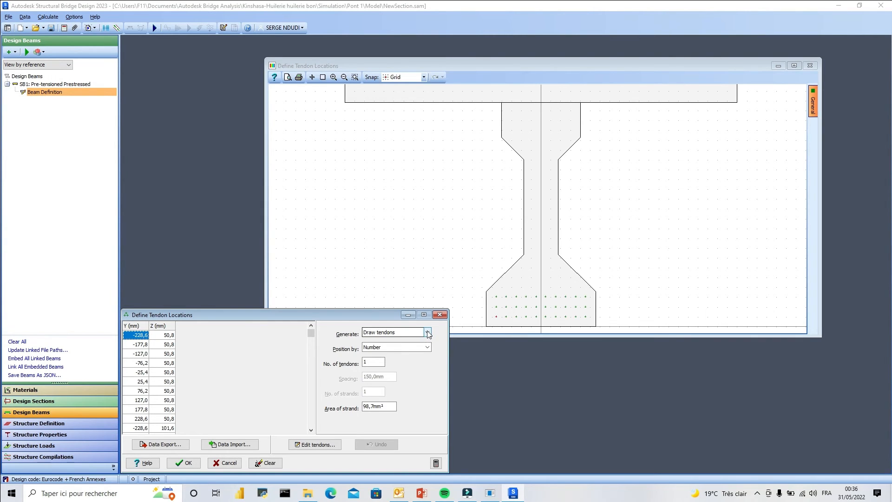
scroll(545, 315, "up", 4)
scroll(563, 179, "down", 3)
scroll(601, 259, "up", 1)
Place a stray tendon outside the girder at Y 400 mm, Z 250 mm, and delete it.
left_click(634, 221)
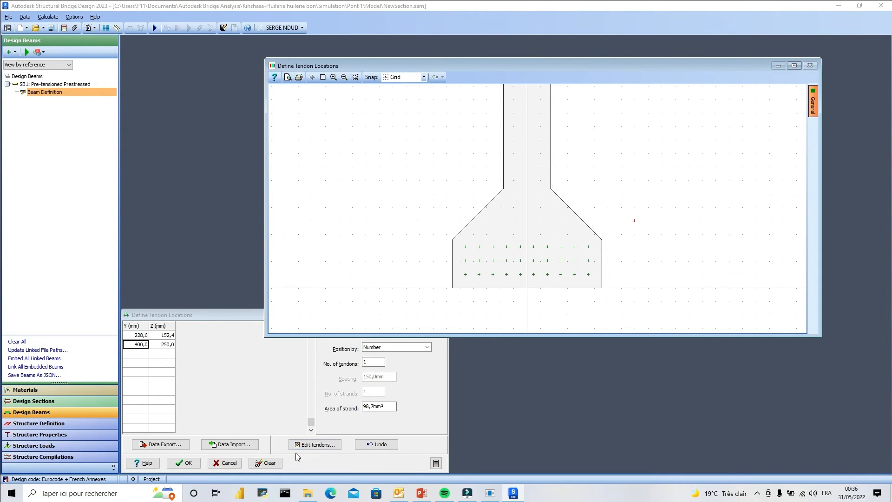
left_click(306, 445)
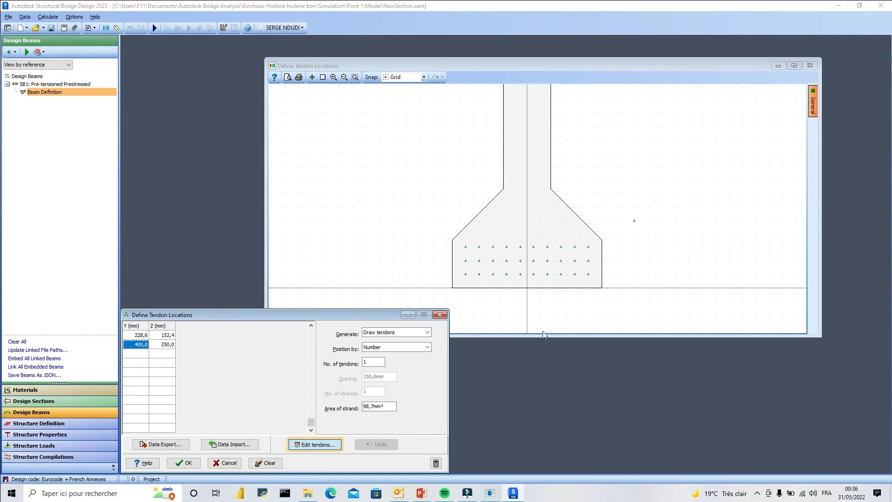
left_click_drag(652, 203, 622, 234)
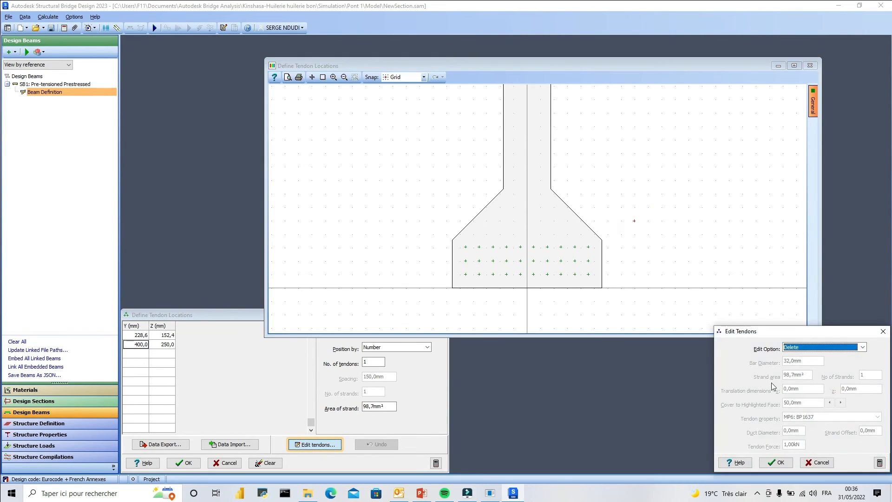
left_click(788, 459)
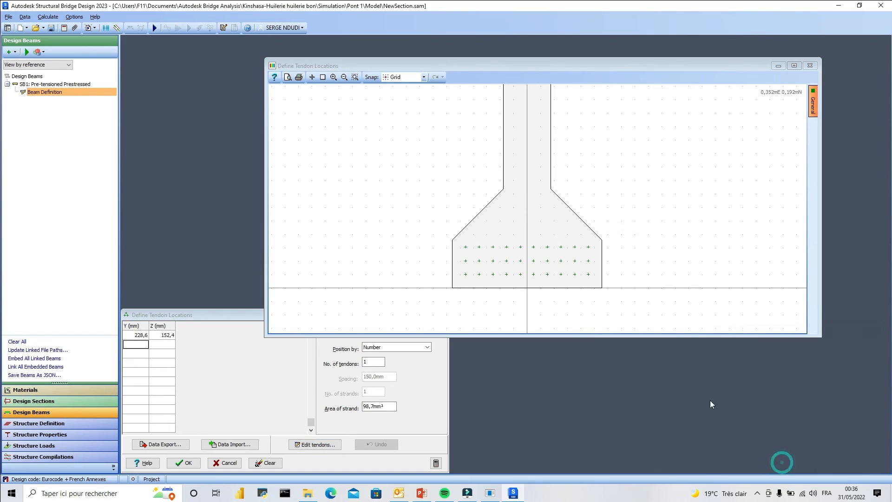
Apply the Change tendon area option with a 98.7 mm² strand area to all bottom flange tendons, and accept the locations.
left_click(309, 444)
left_click_drag(617, 226, 550, 290)
left_click_drag(472, 296, 444, 296)
left_click(863, 348)
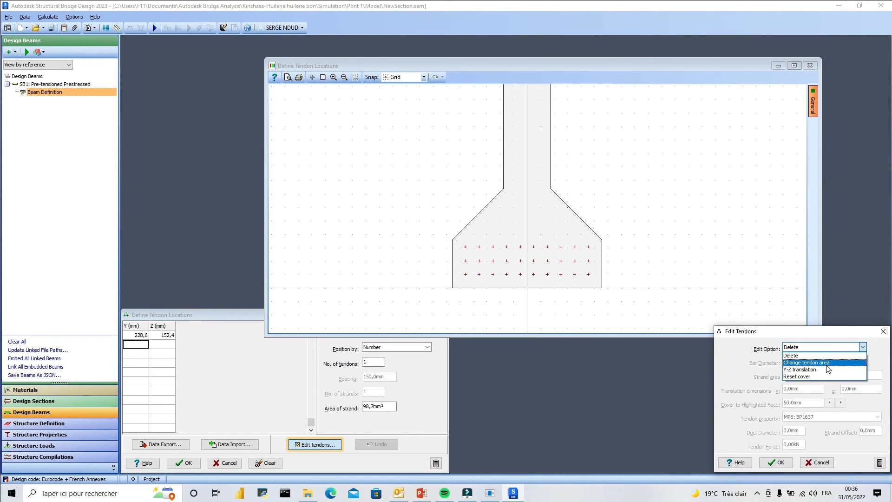
left_click(825, 367)
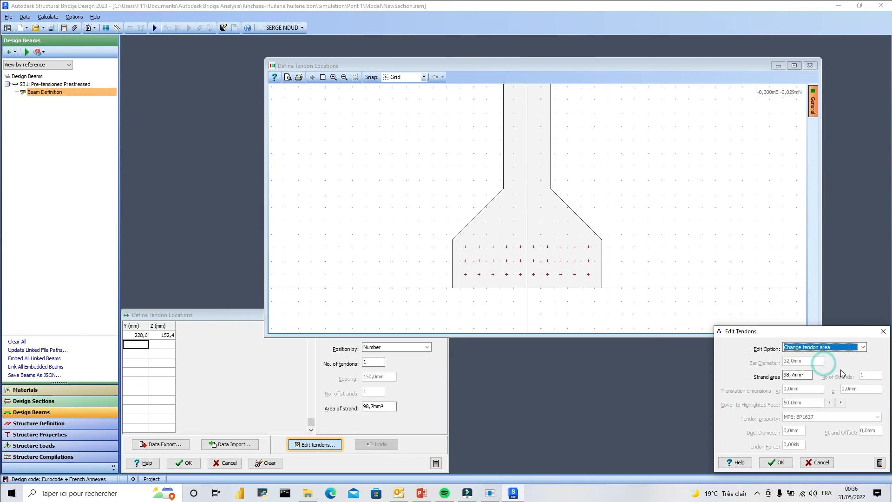
left_click(774, 462)
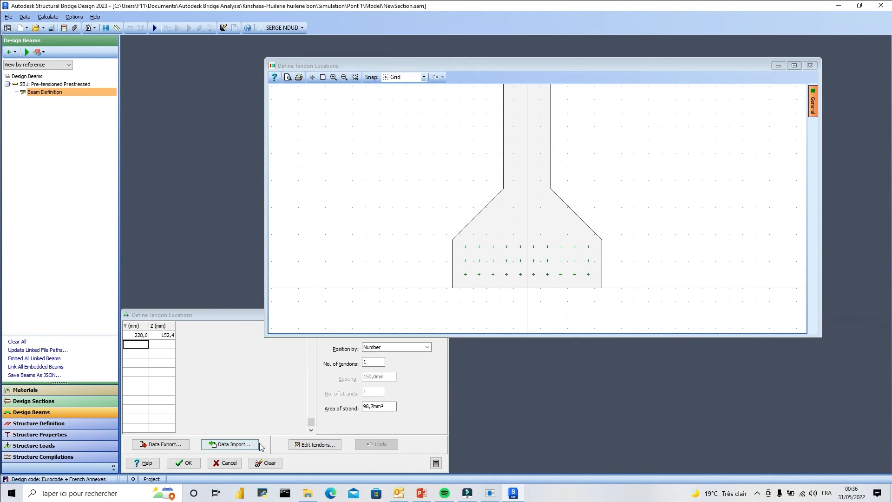
left_click(184, 463)
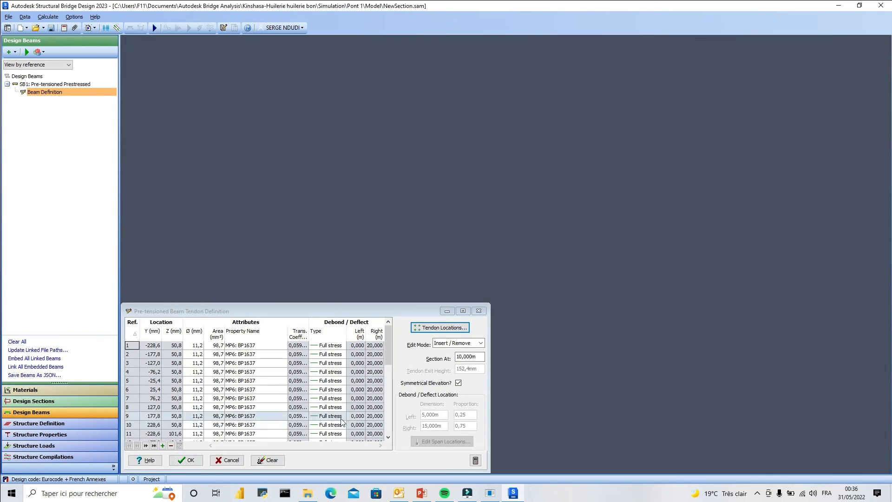
Review the full tendon table and the available edit modes, keep Insert / Remove, and accept the tendon definition.
left_click_drag(387, 342, 386, 419)
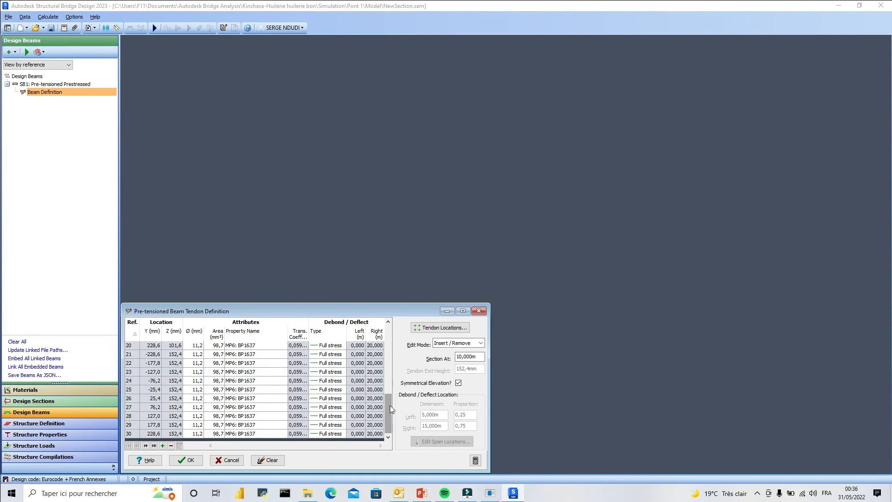
left_click_drag(388, 403, 389, 334)
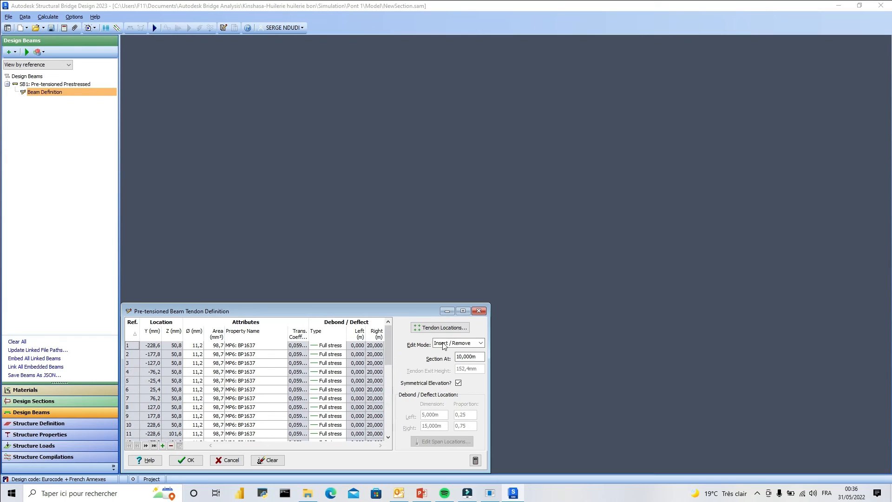
left_click(481, 343)
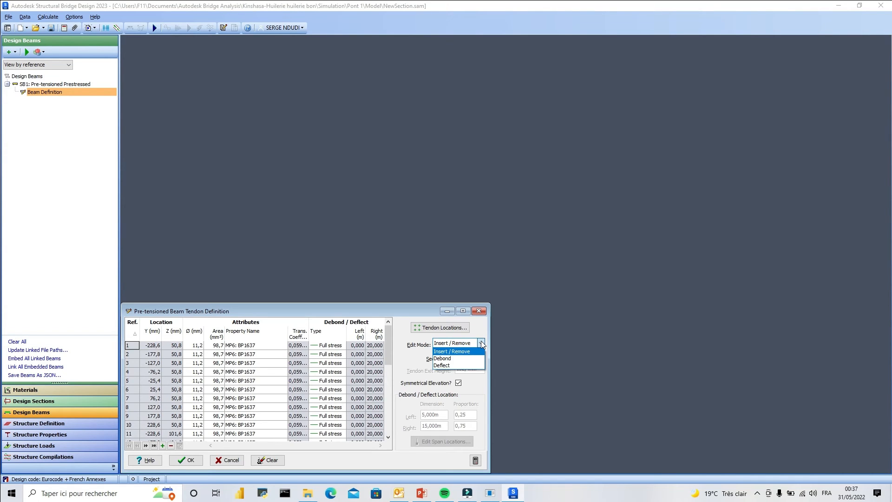
left_click(481, 342)
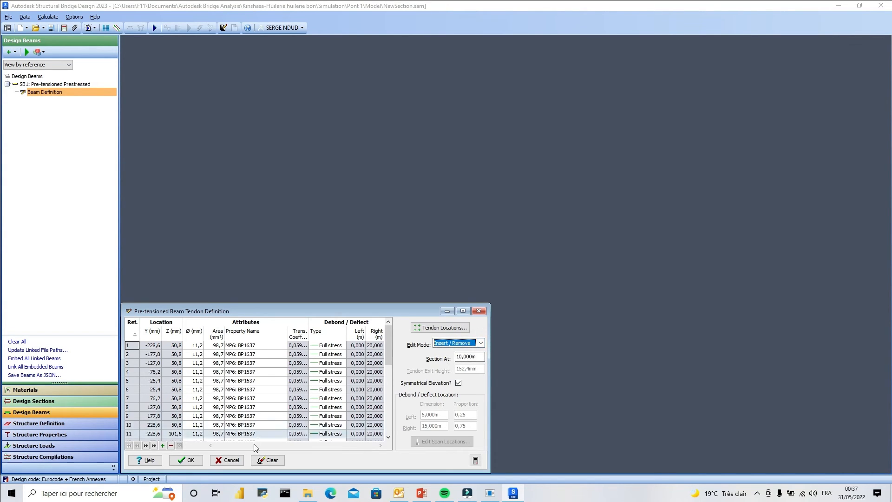
left_click(184, 460)
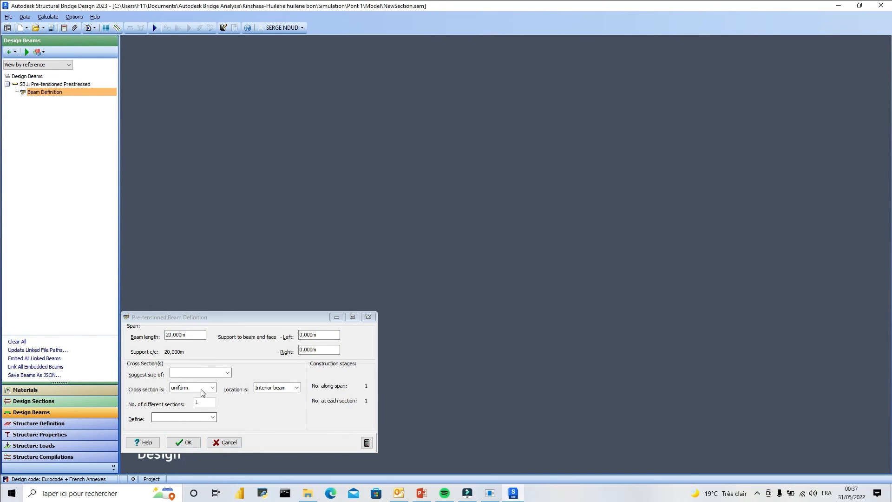
Open the beam's reinforcement definition and start defining bar locations for the section at 10 m.
left_click(213, 417)
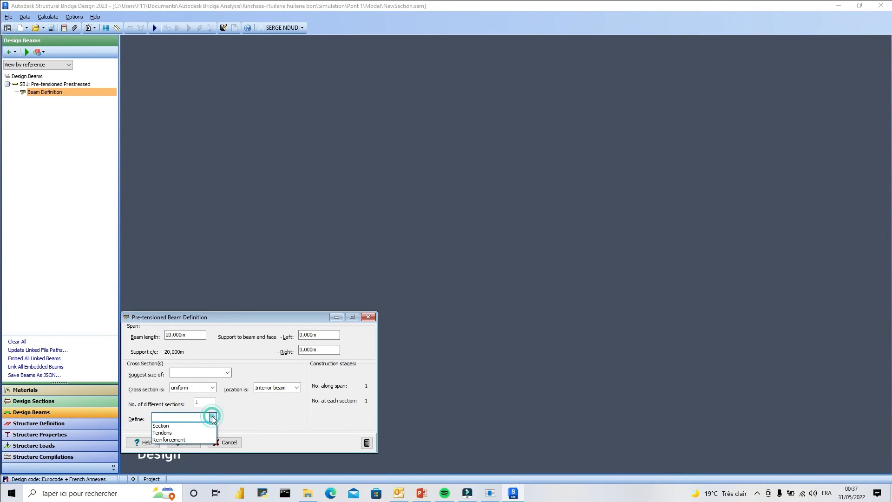
left_click(177, 440)
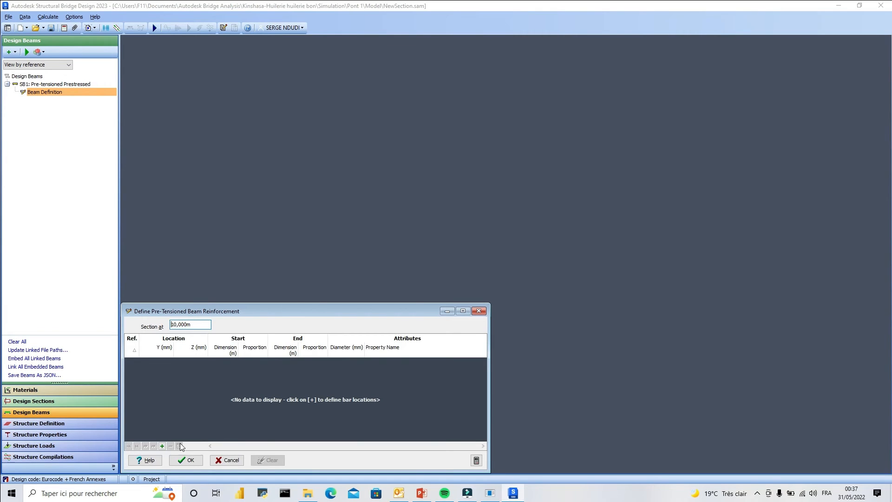
left_click(162, 446)
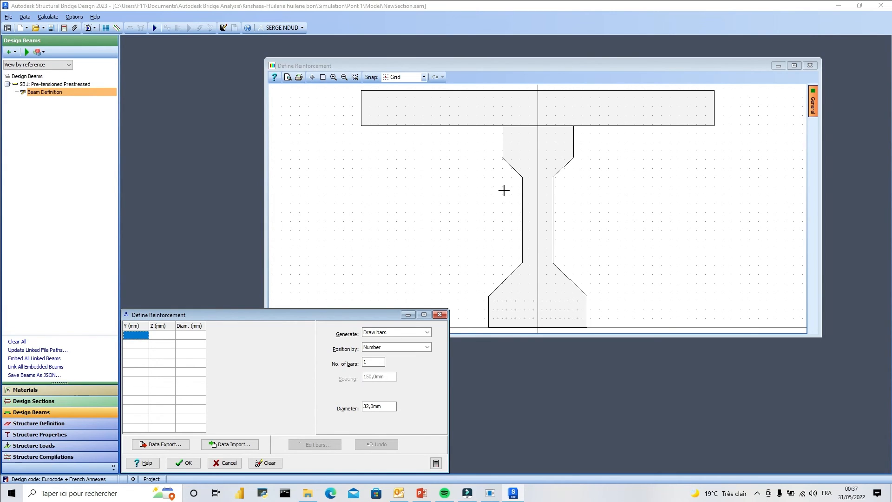
Generate 12 bars of 32 mm diameter along the slab's top face with Reinforce face(s), keeping the proposed cover.
left_click(426, 331)
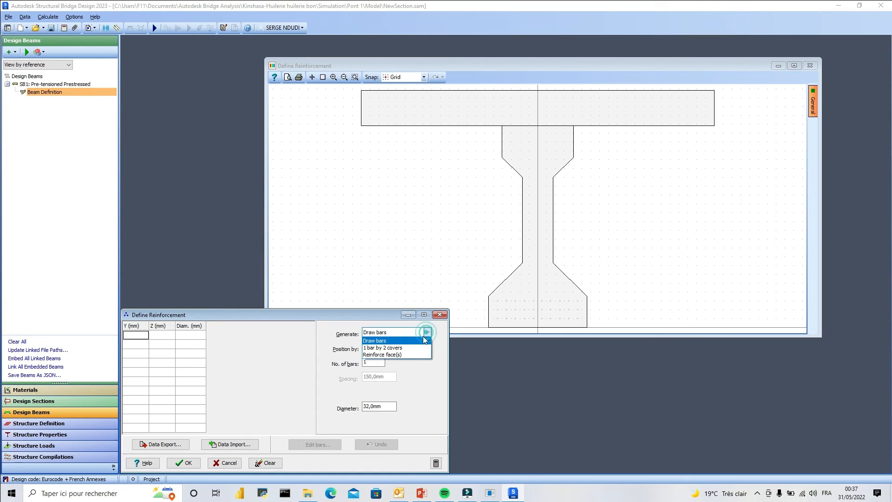
left_click(395, 354)
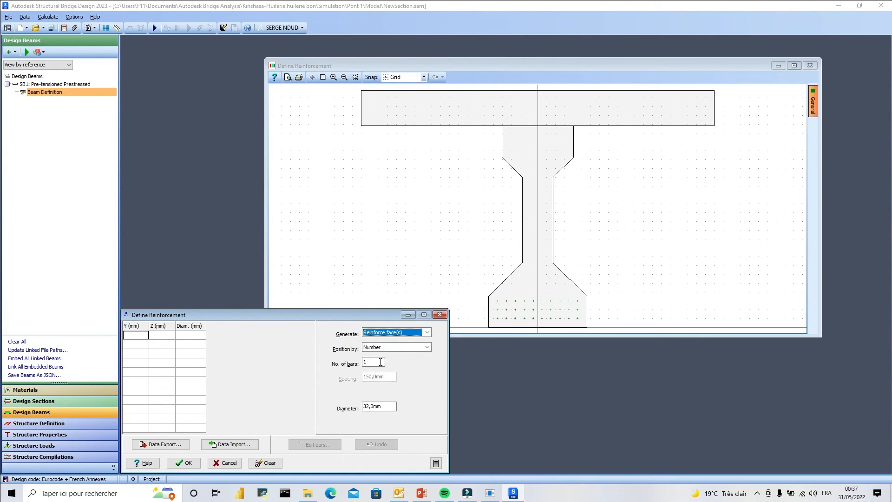
left_click(380, 362)
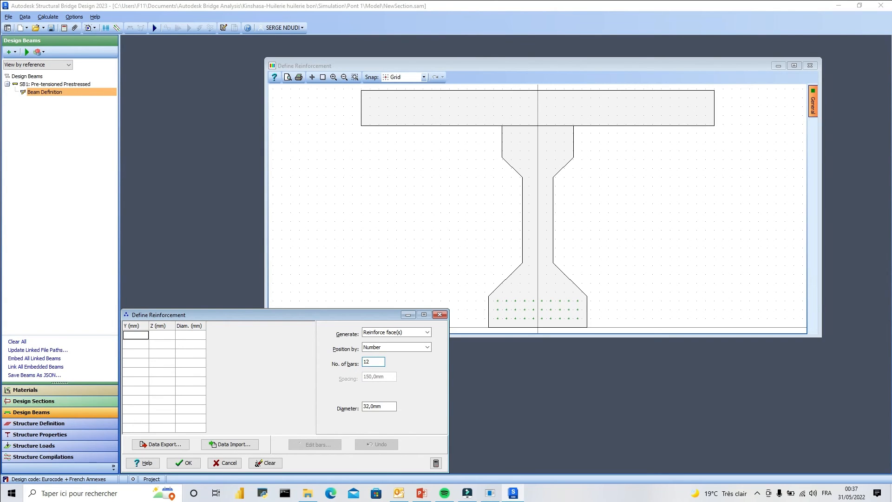
left_click(565, 92)
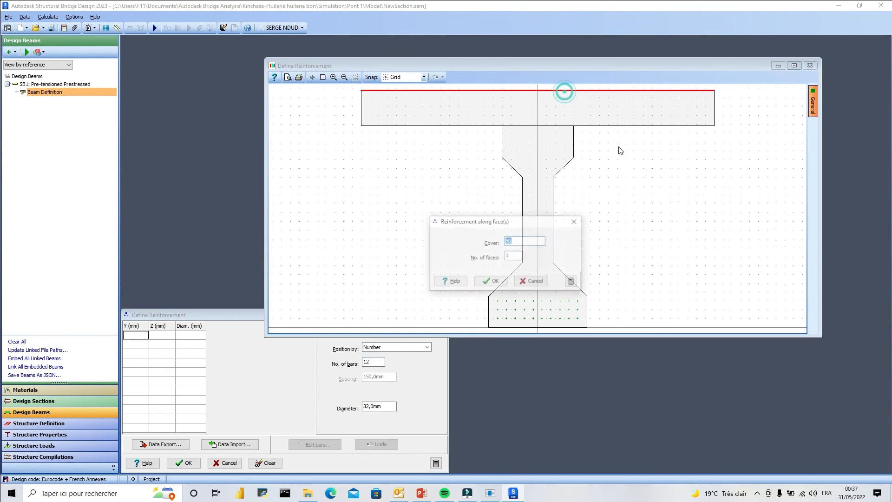
left_click(495, 282)
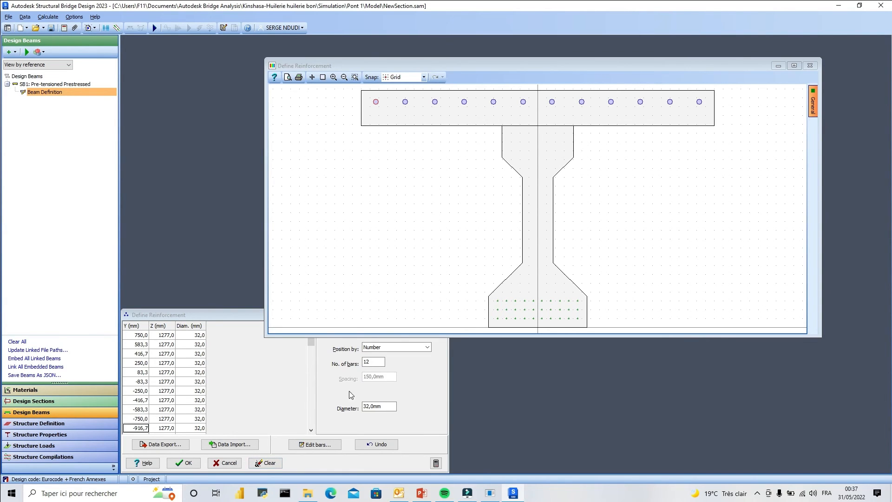
Accept the slab bar locations, check the bar table, and accept the beam's reinforcement definition.
left_click(188, 464)
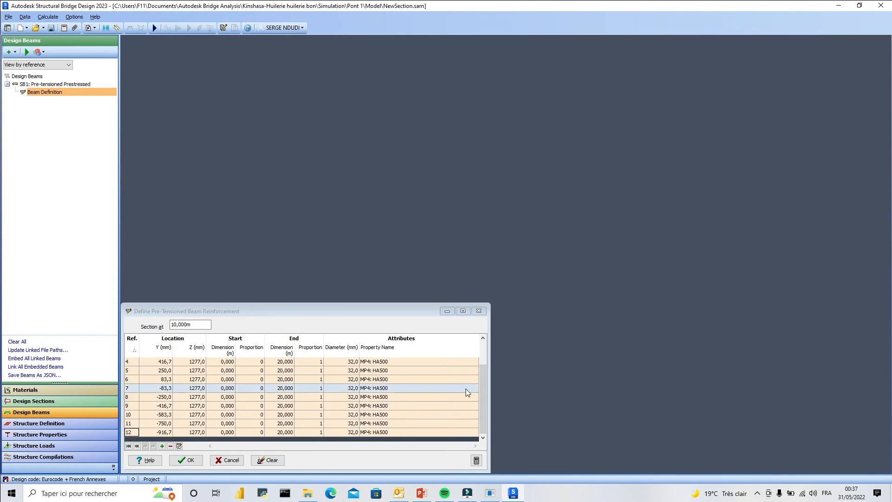
left_click_drag(481, 403, 482, 396)
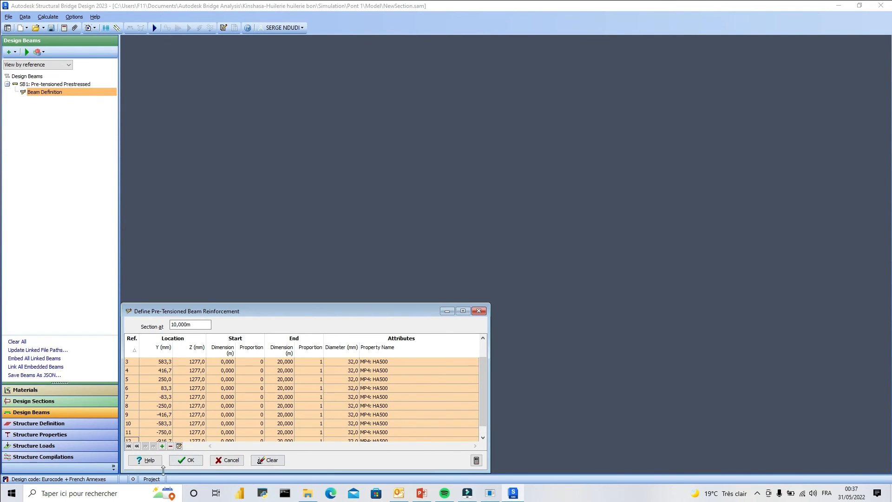
left_click(191, 462)
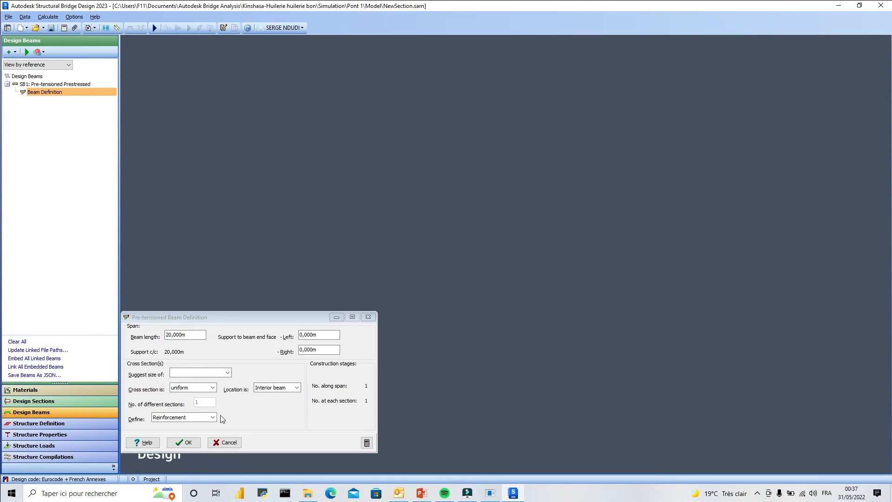
Reopen the beam's tendon definition and review the full tendon table.
left_click(213, 417)
left_click(177, 432)
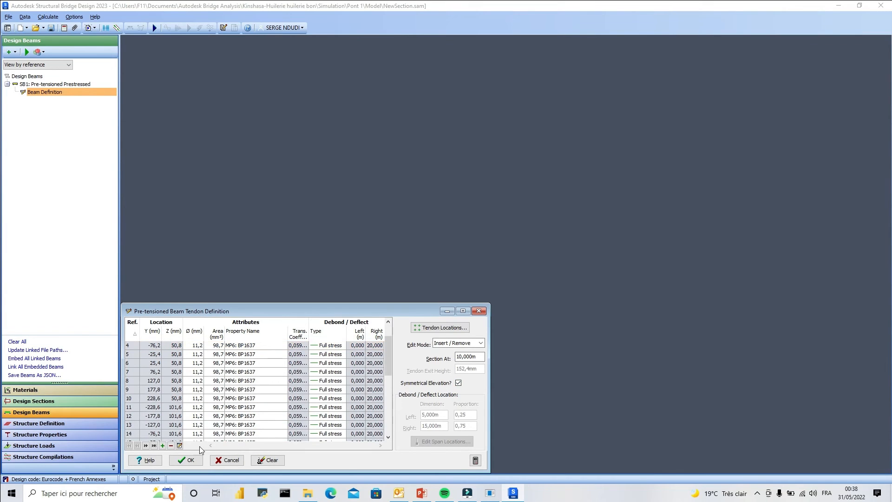
scroll(199, 446, "down", 6)
left_click(163, 446)
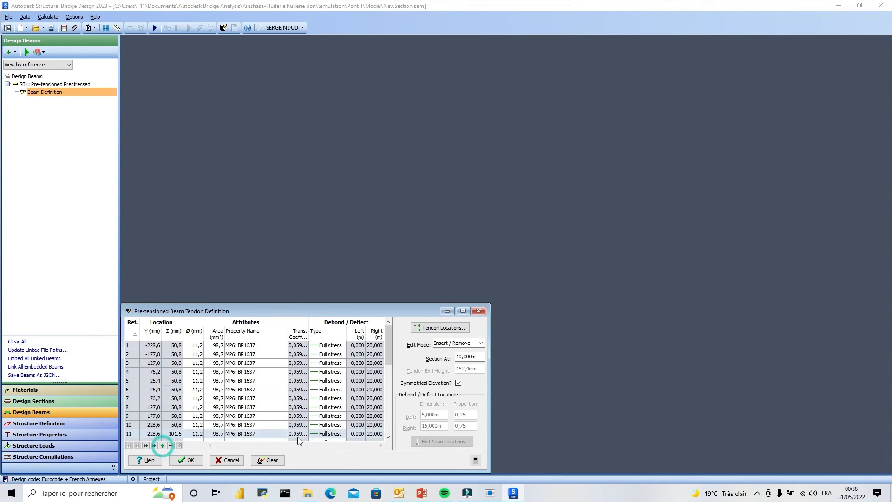
left_click_drag(386, 352, 378, 441)
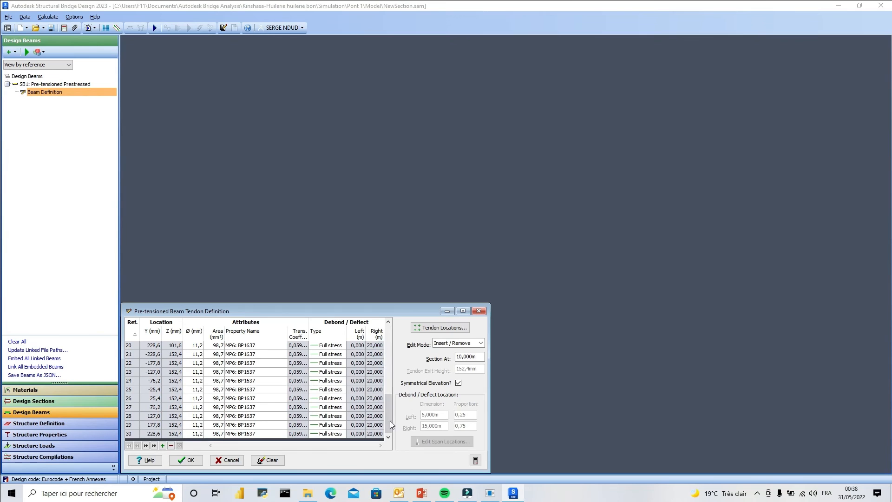
Inspect the tendon locations in the girder's bottom flange, check the generation and positioning options, and accept them with Draw tendons and Number kept.
left_click(442, 328)
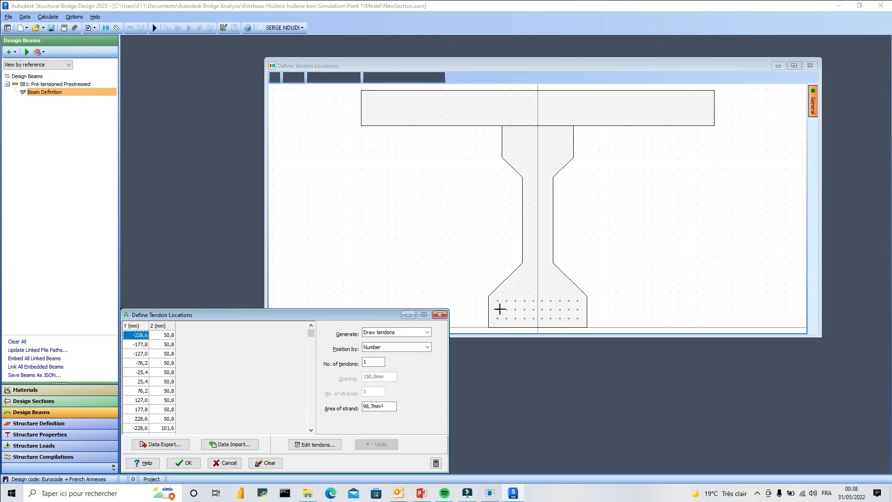
scroll(537, 283, "up", 4)
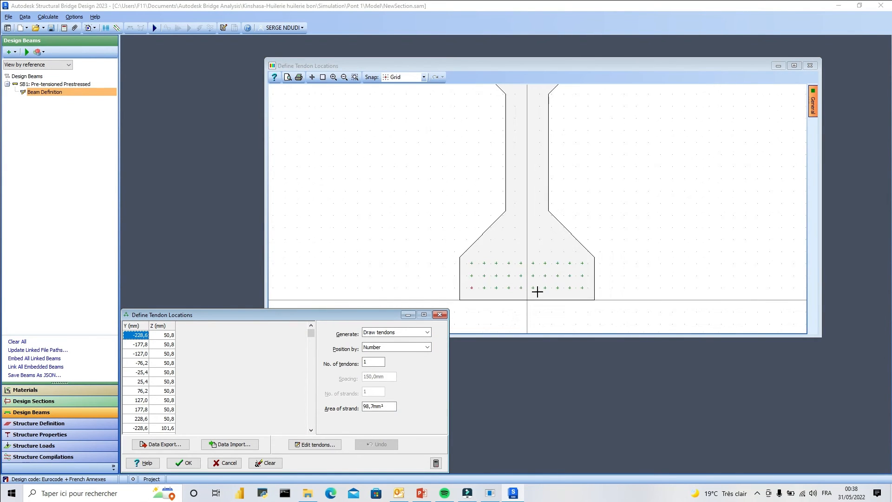
scroll(596, 248, "down", 4)
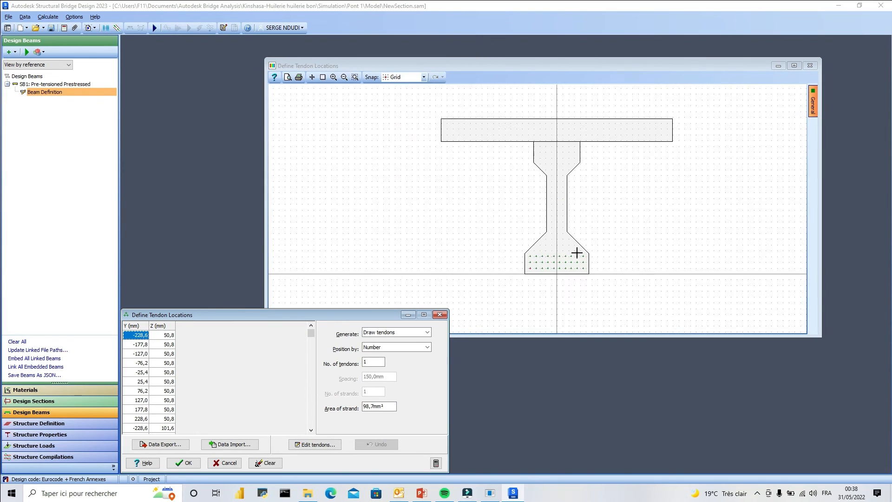
scroll(560, 249, "down", 1)
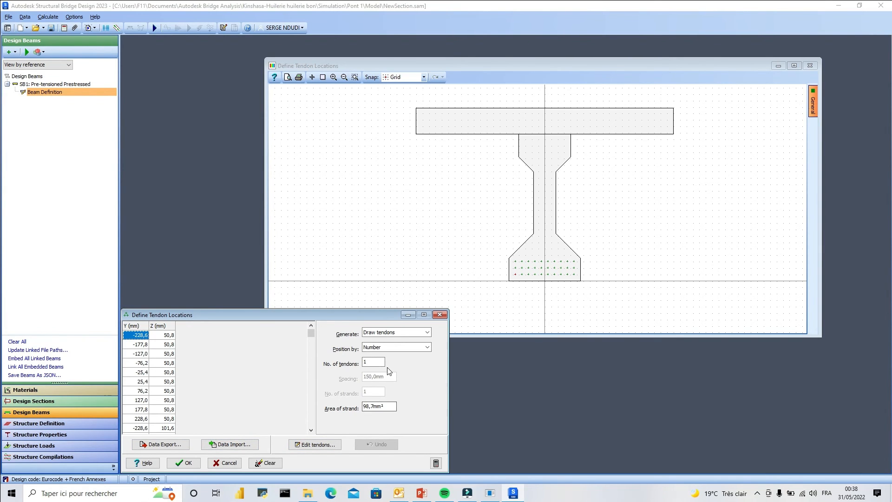
left_click(427, 332)
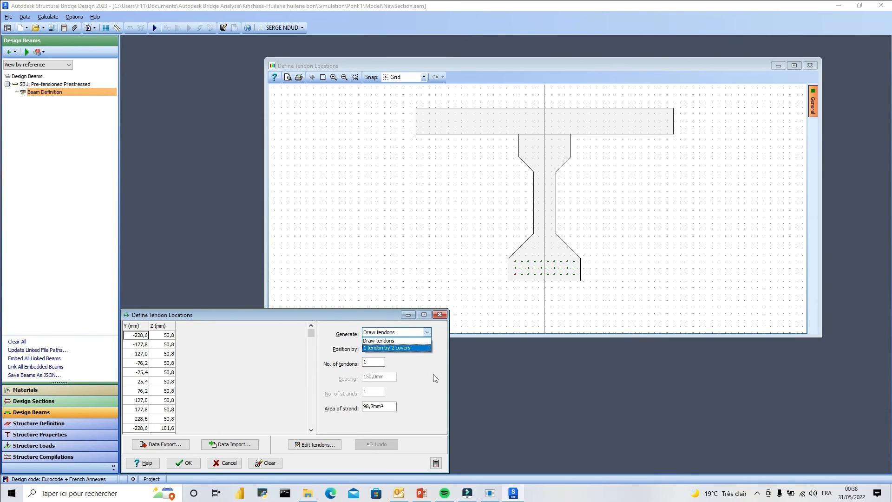
left_click(434, 378)
left_click(427, 348)
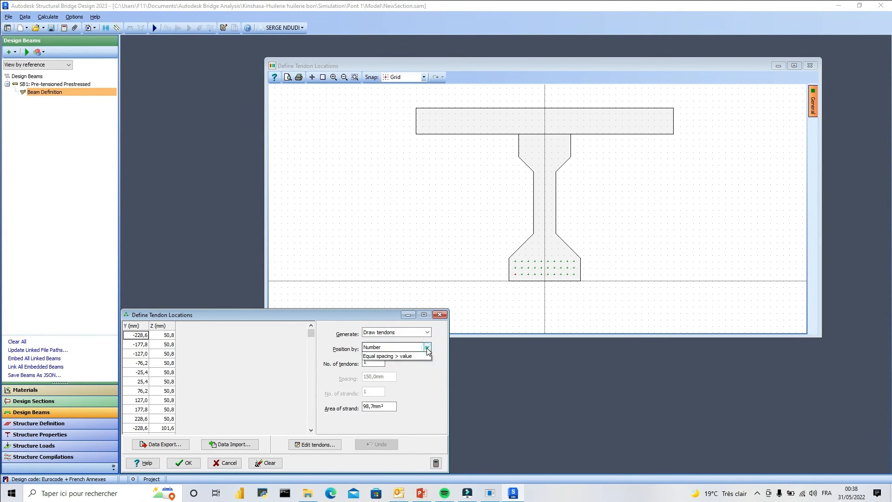
left_click(428, 352)
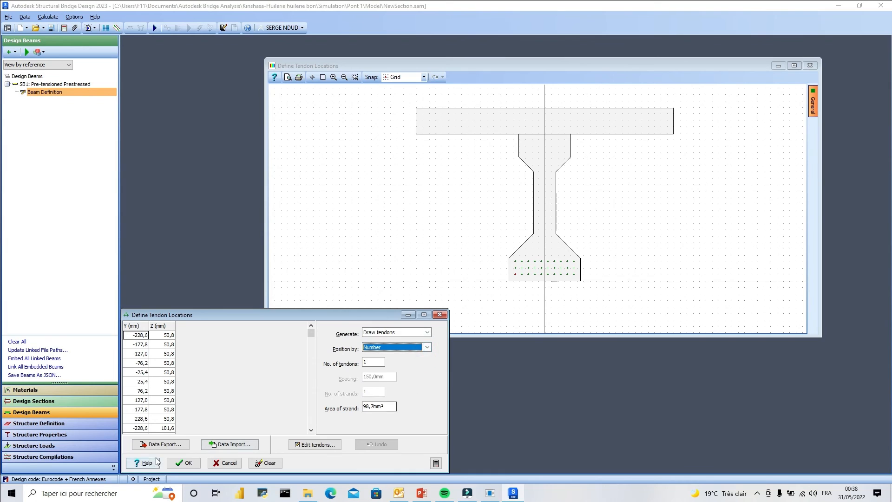
left_click(188, 462)
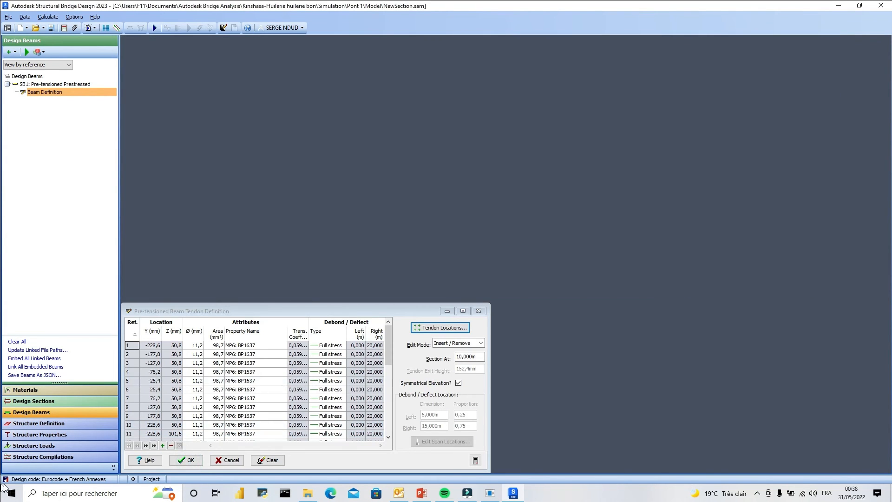
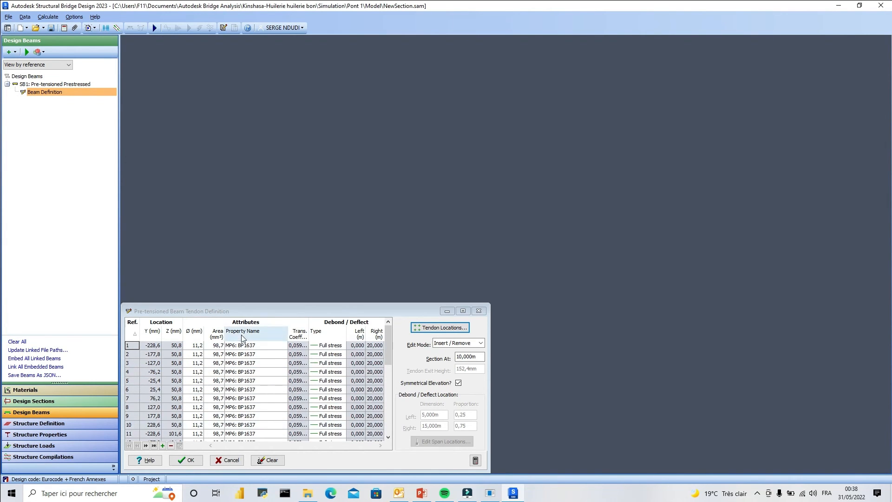
Check the tendon table and the available property names, keep MP6: BP1637 for the tendons, and accept the tendon definition.
scroll(259, 357, "down", 3)
left_click(274, 345)
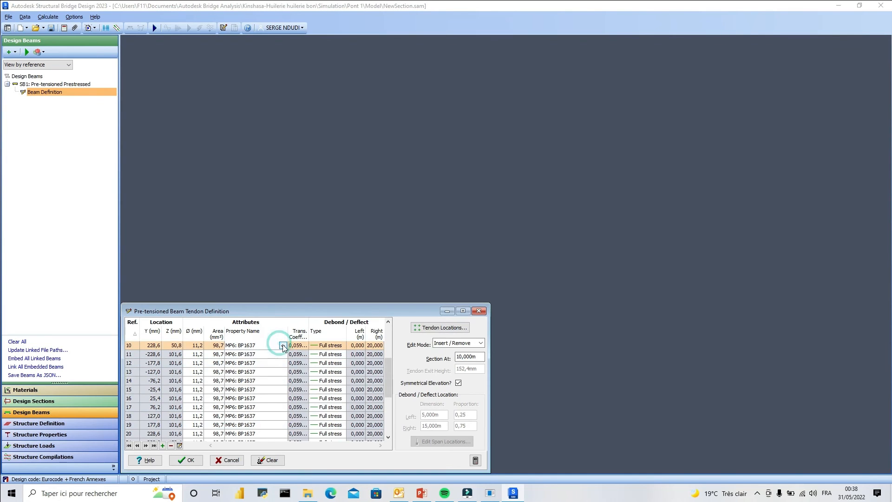
left_click(283, 346)
left_click(283, 346)
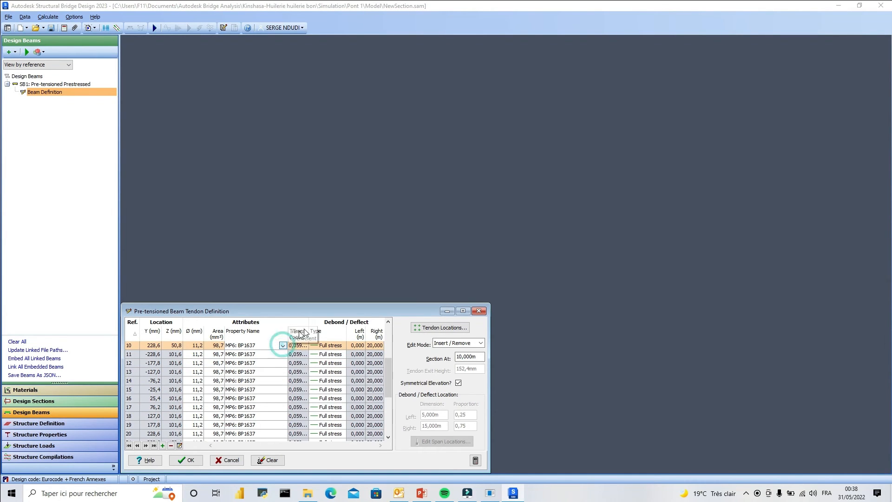
left_click(285, 347)
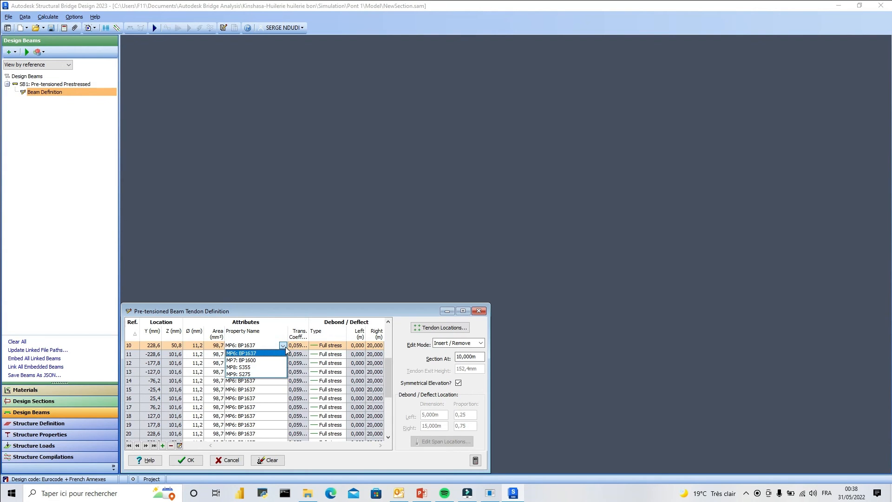
left_click(286, 347)
left_click_drag(387, 369, 386, 422)
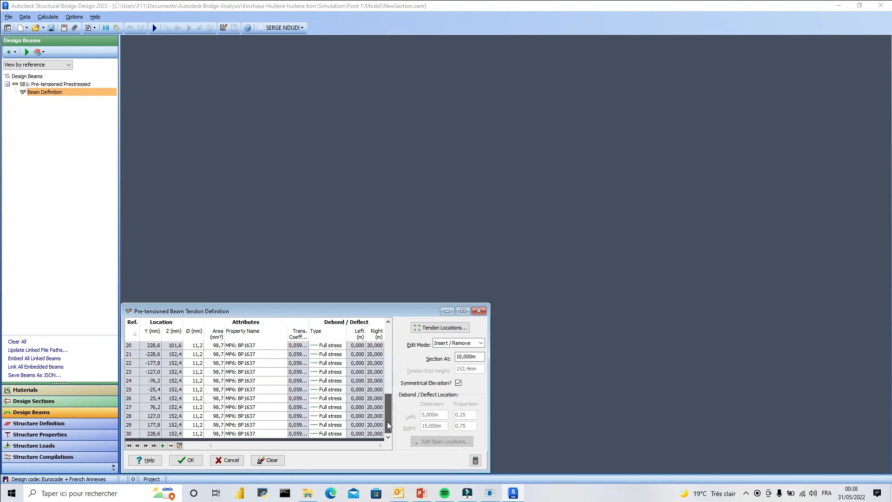
left_click(188, 461)
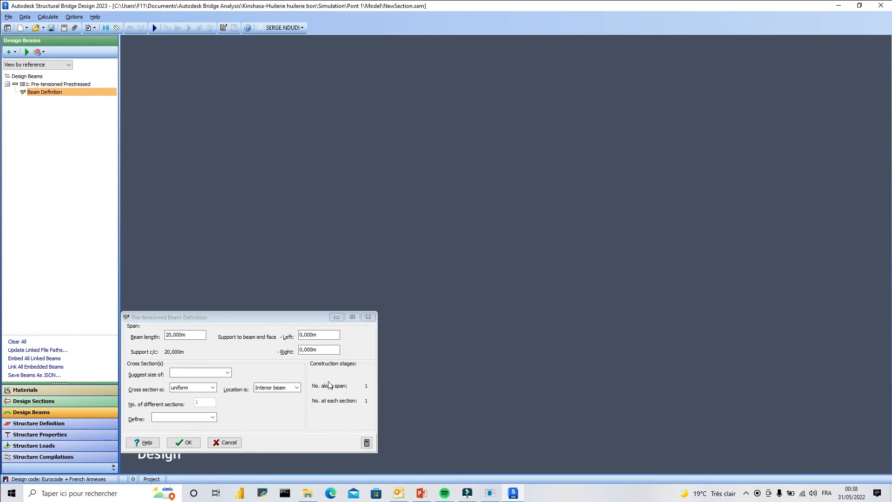
Check the components available for definition and accept the 20 m pre-tensioned beam definition.
left_click(212, 417)
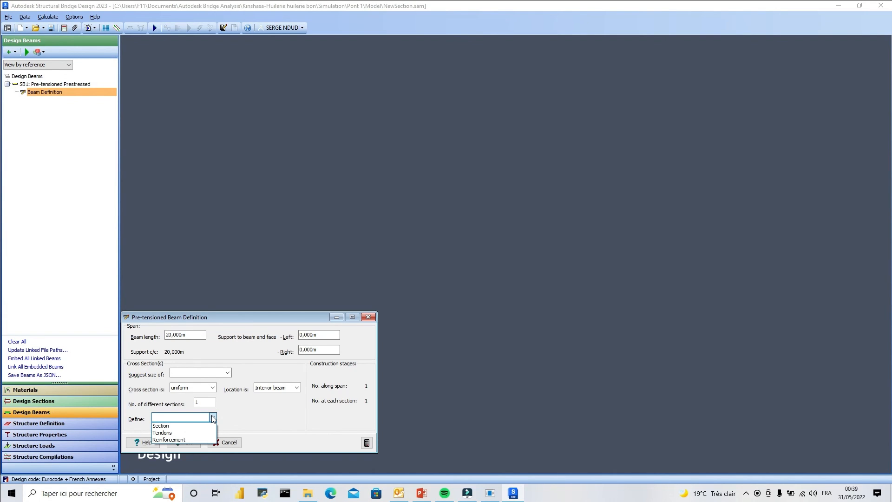
left_click(212, 417)
left_click(186, 442)
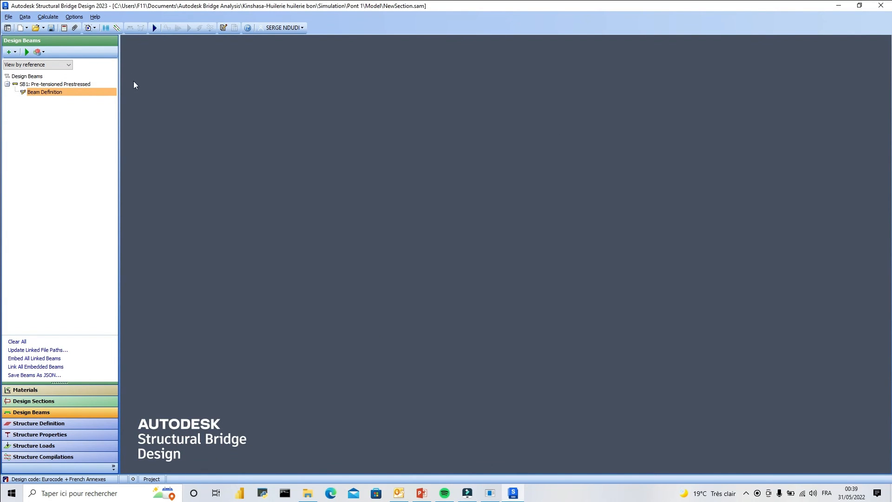
Display pre-tensioned beam SB1 in 3D and inspect the tendons and slab bars at its end face.
double_click(55, 93)
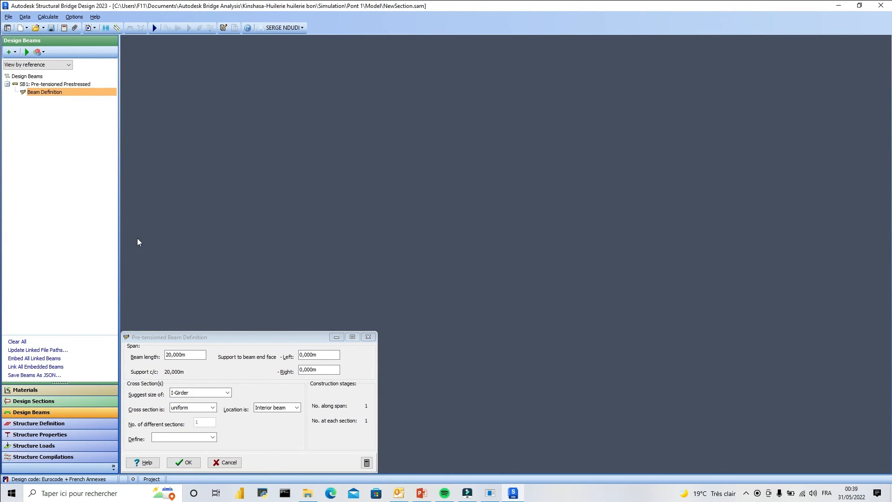
double_click(46, 84)
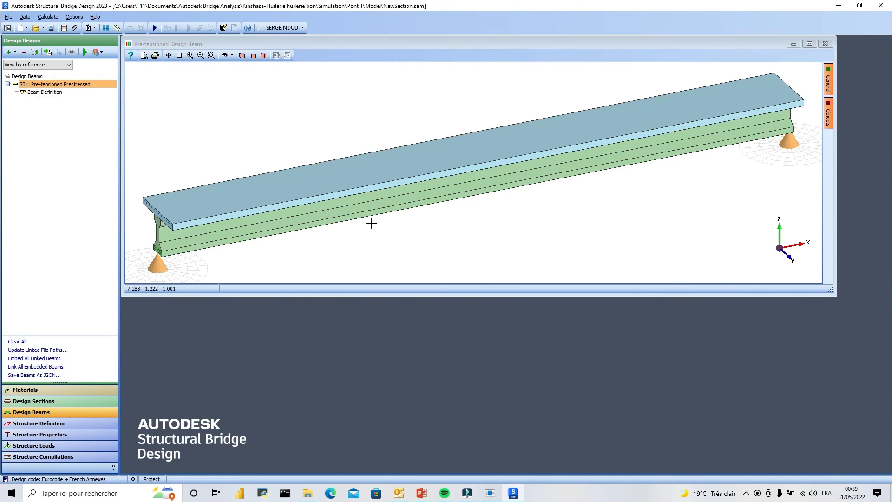
scroll(156, 255, "up", 8)
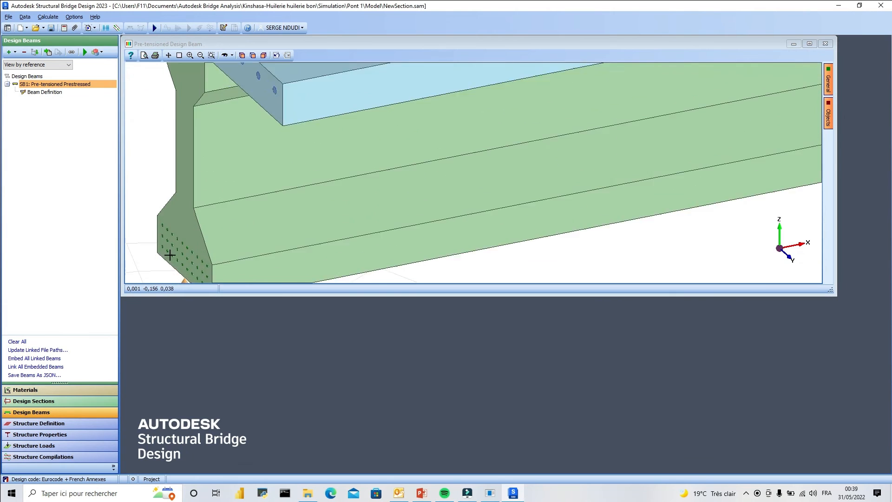
scroll(170, 255, "up", 5)
scroll(223, 219, "down", 6)
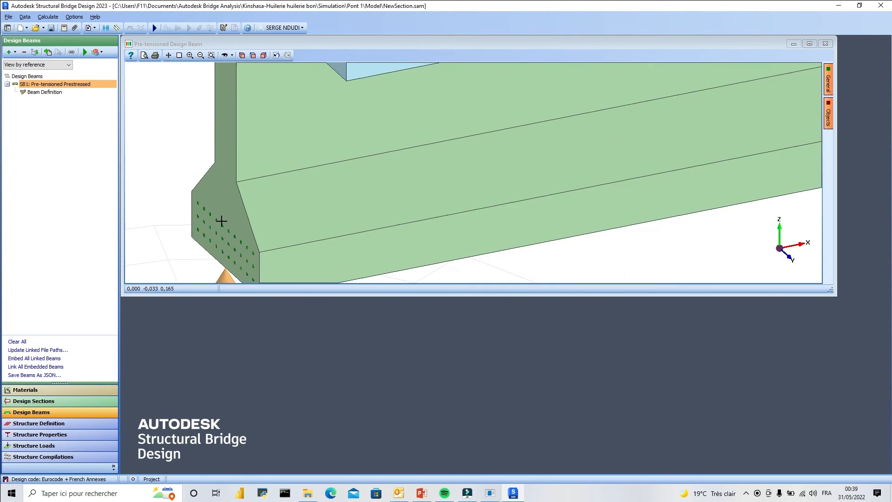
scroll(236, 174, "up", 1)
scroll(278, 190, "down", 6)
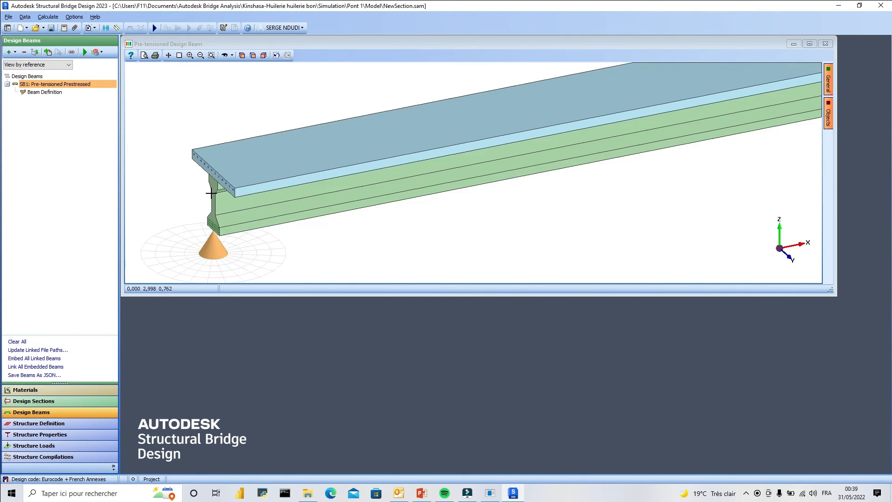
scroll(260, 172, "up", 3)
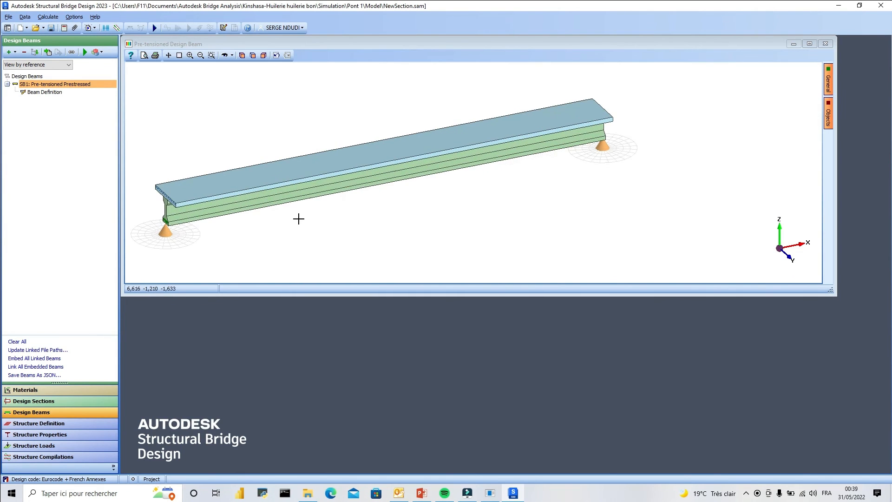
scroll(341, 223, "down", 1)
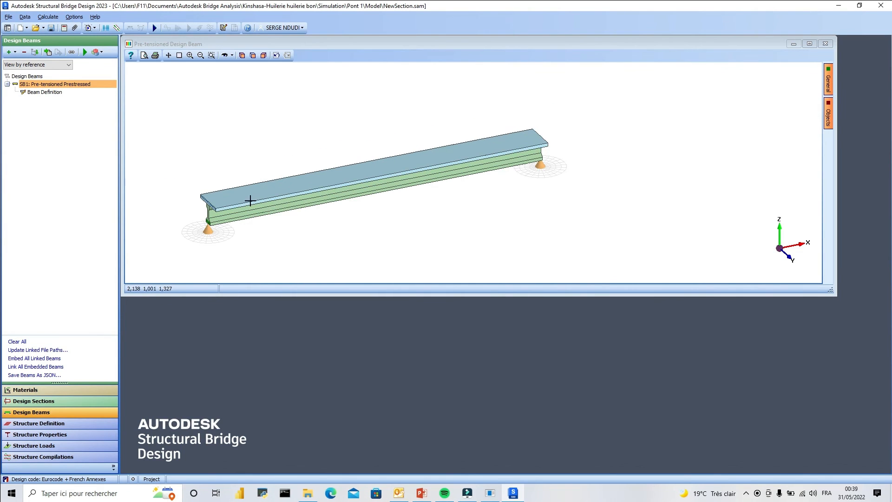
Run the analysis of beam SB1, examine the transfer stress chart, and set the exposure class to XC4.
right_click(76, 89)
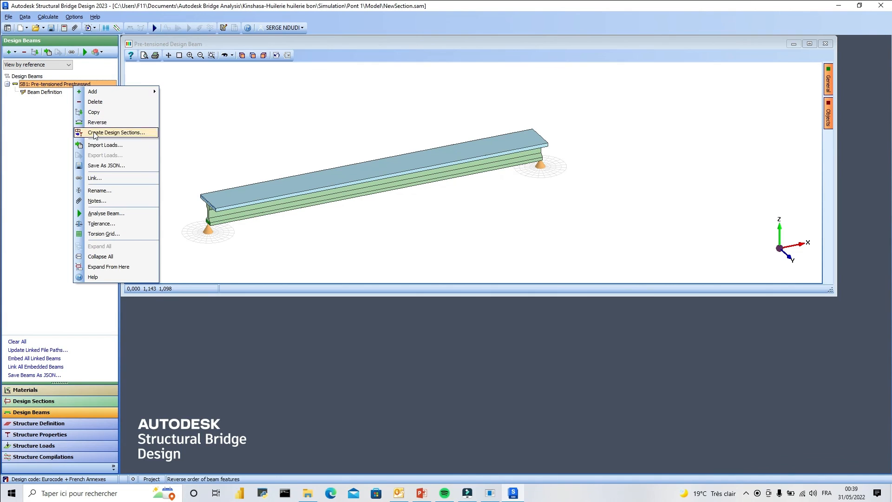
left_click(117, 213)
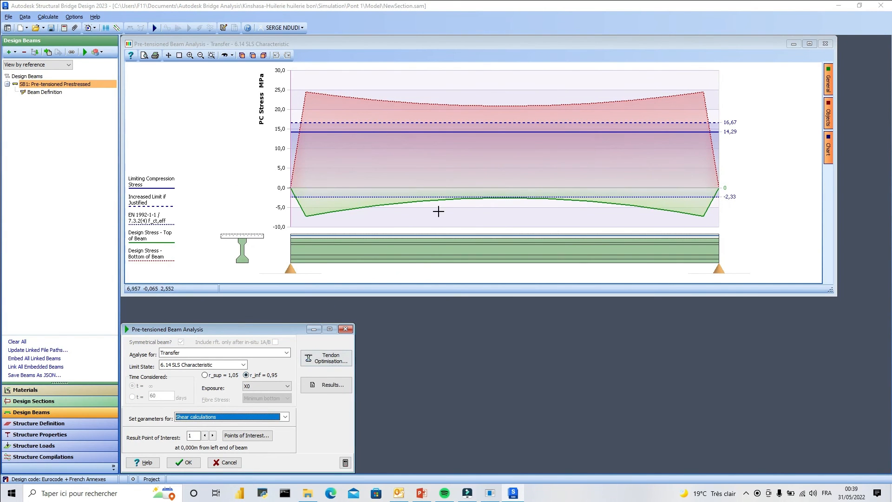
scroll(446, 225, "down", 3)
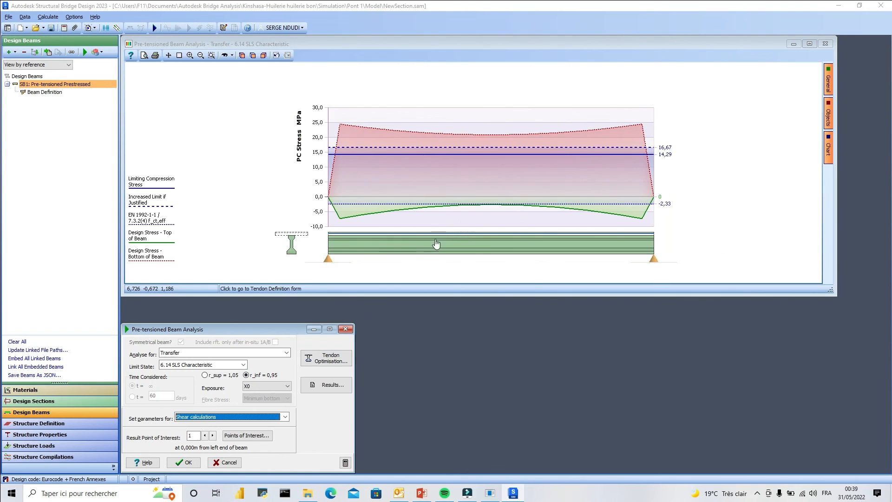
scroll(432, 245, "up", 1)
scroll(438, 249, "up", 1)
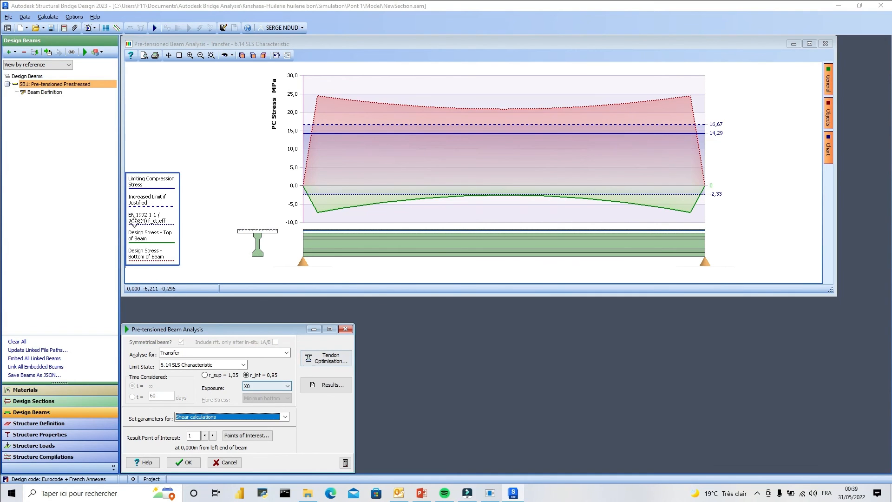
left_click(286, 386)
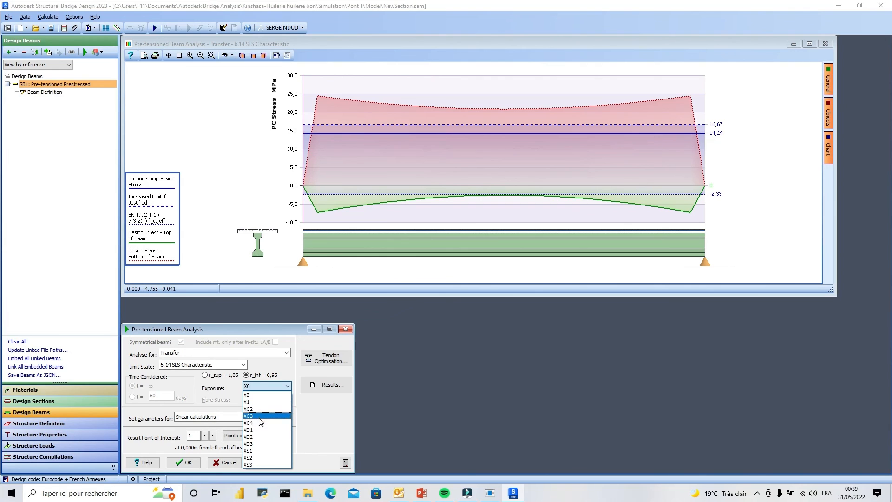
left_click(261, 422)
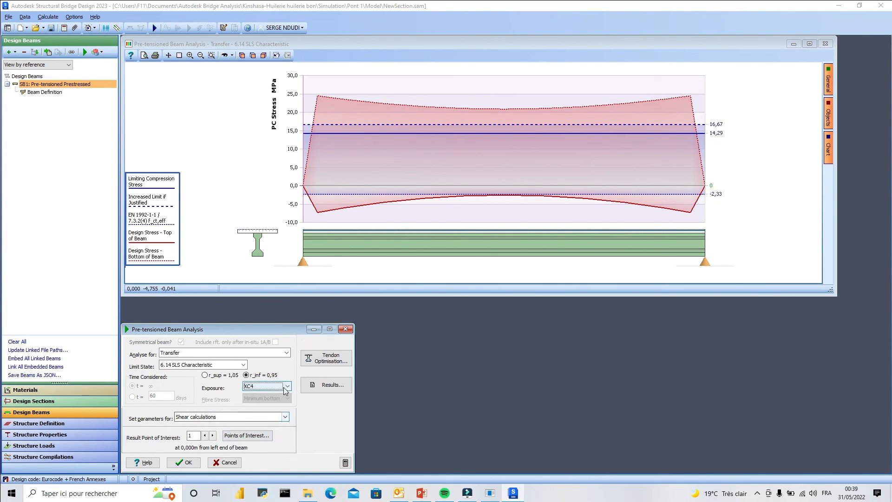
Review and accept the proposed parameters for the time dependent effect and crack width calculations.
left_click(285, 416)
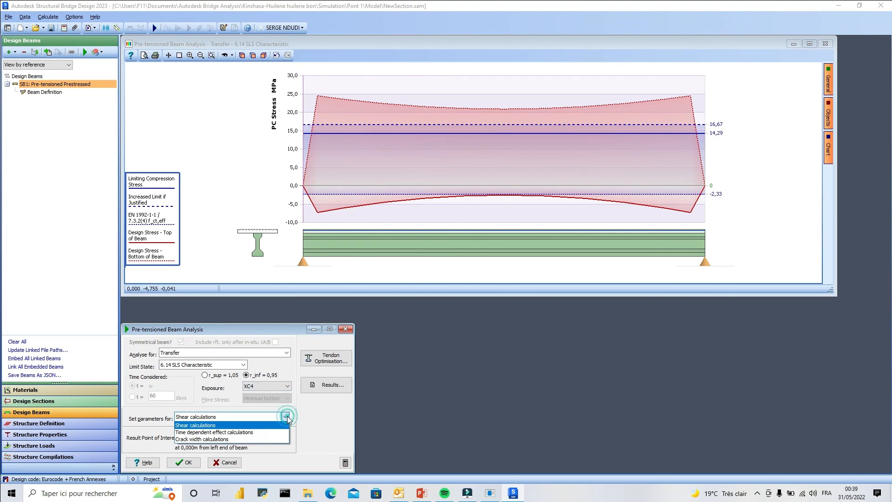
left_click(230, 432)
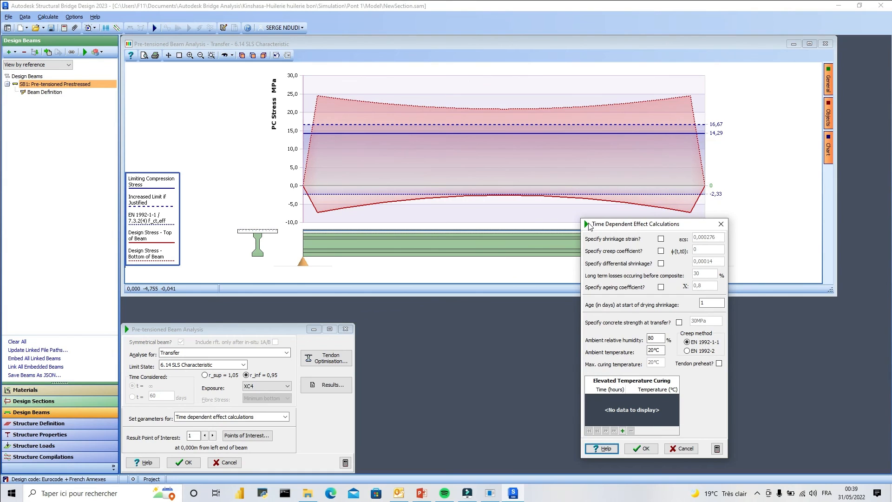
left_click(643, 449)
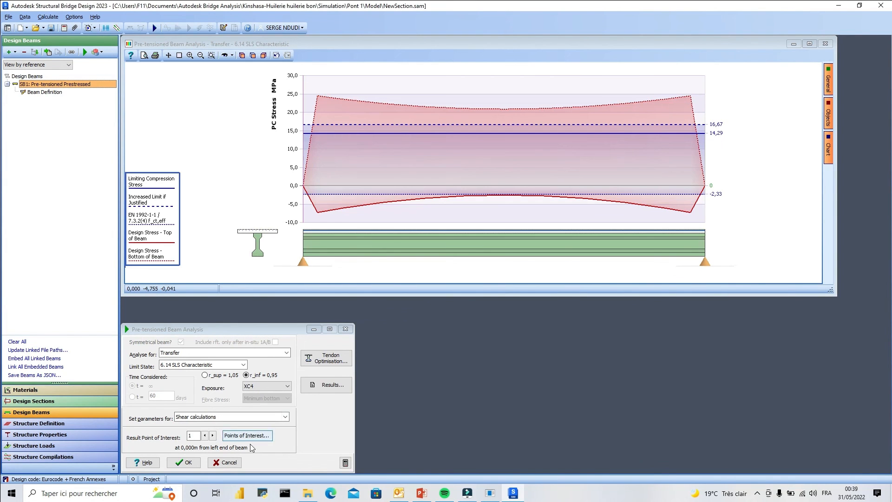
left_click(285, 416)
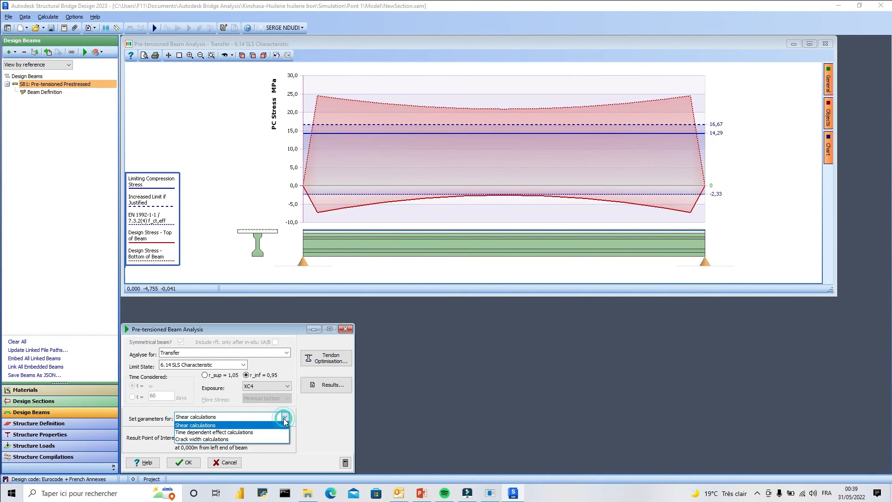
left_click(224, 439)
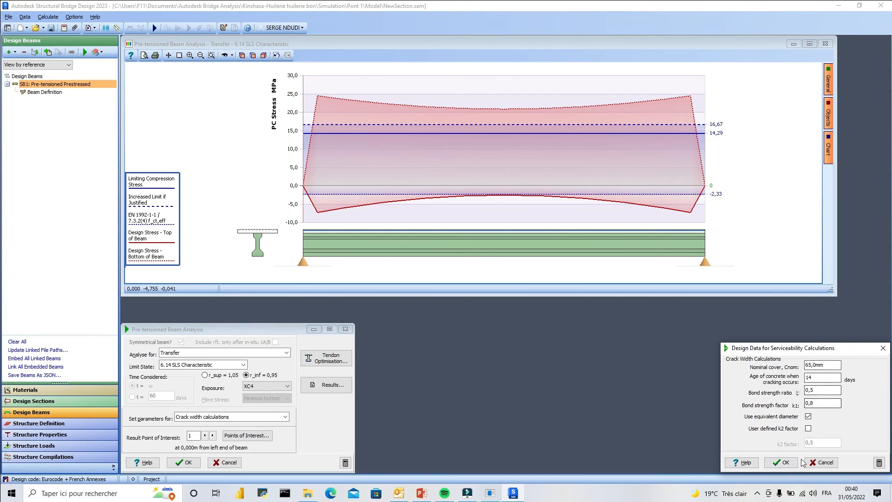
left_click(788, 464)
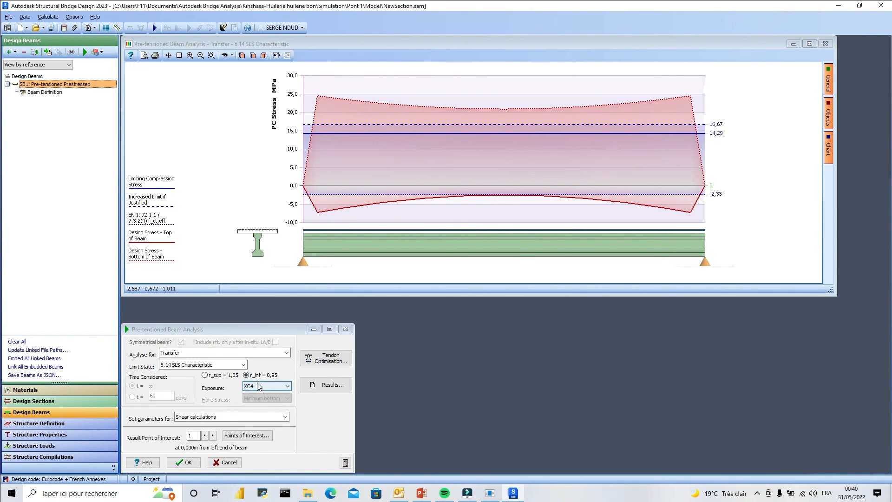
Read through the detailed transfer results report for the beam, down to the SLS flexure deflections, and close it.
left_click(324, 386)
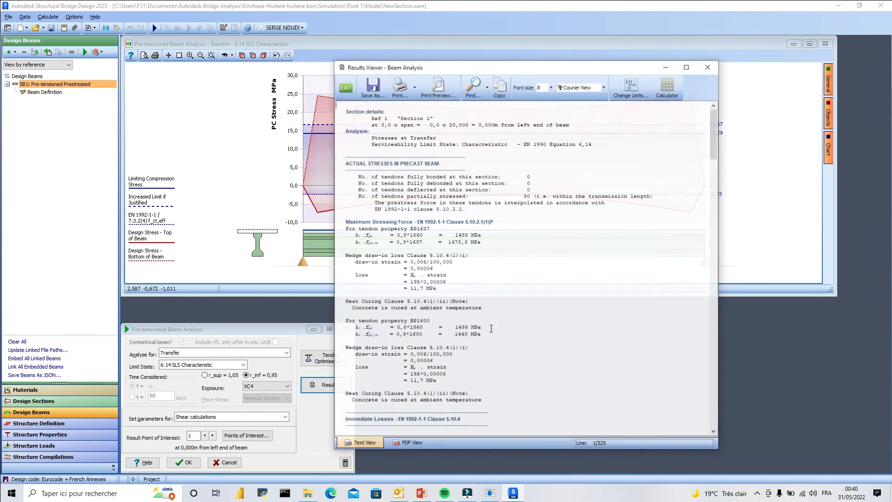
scroll(450, 242, "down", 15)
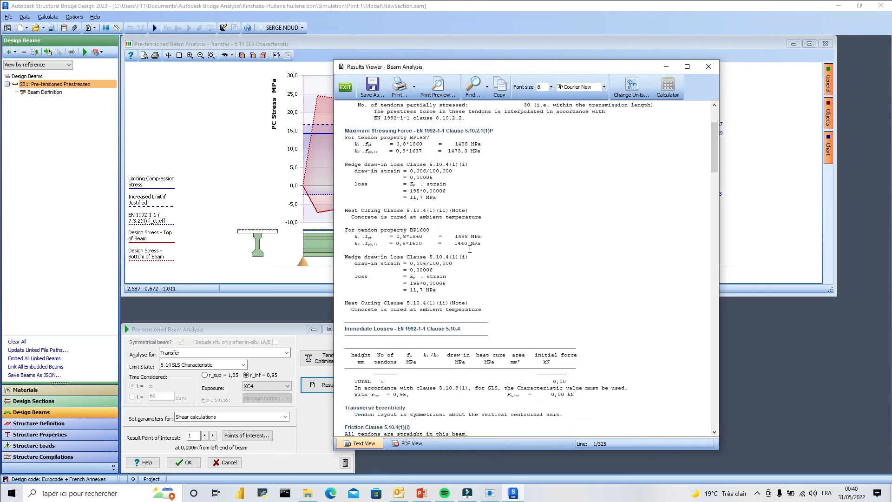
scroll(471, 280, "down", 15)
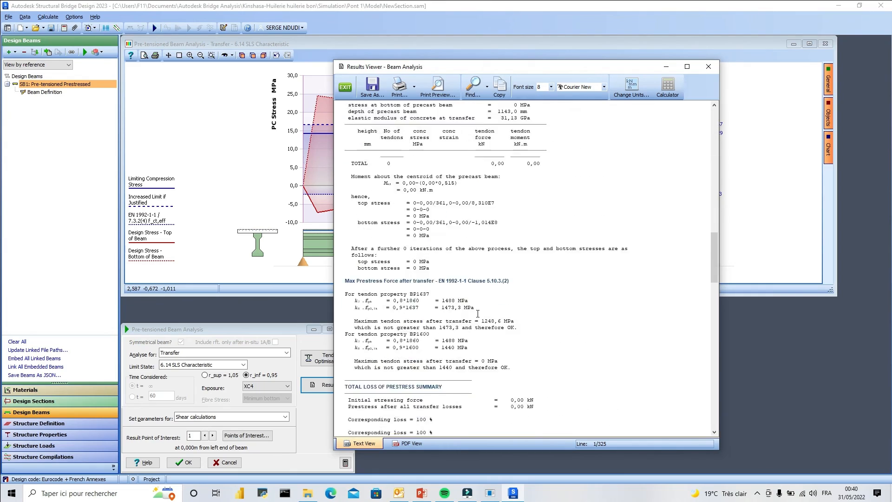
scroll(501, 320, "down", 15)
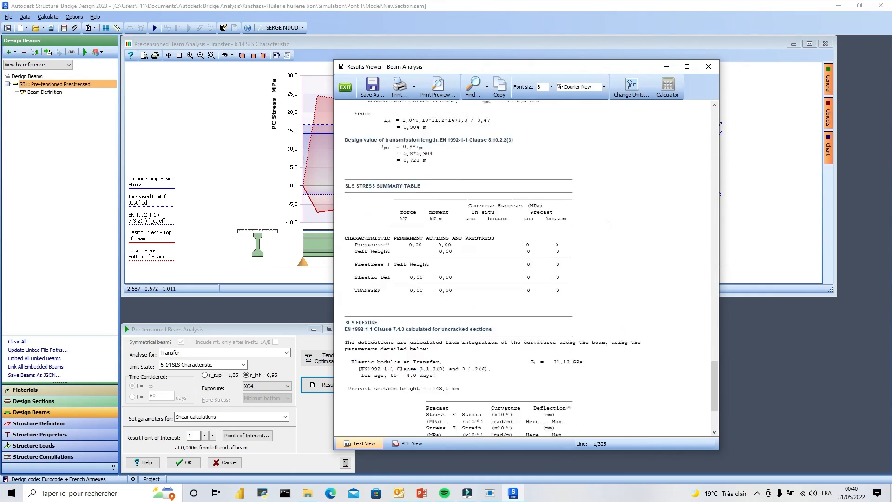
left_click(707, 68)
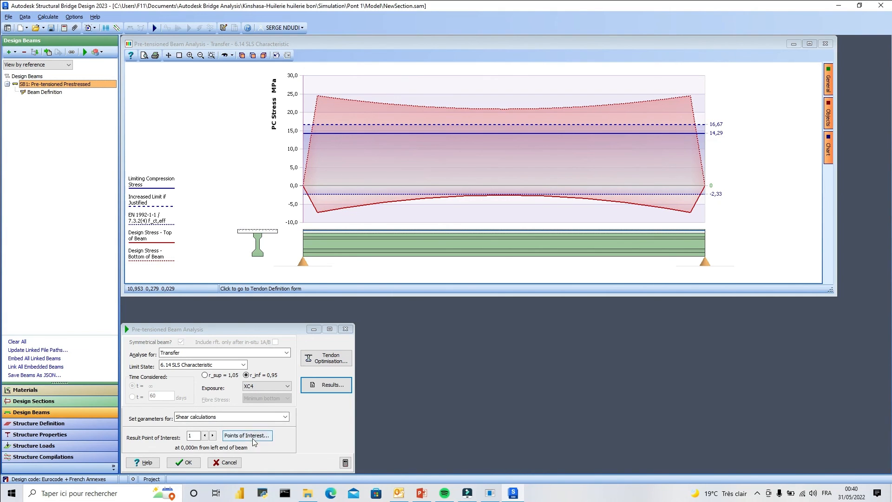
Step through the result points of interest along the beam to compare stresses, finishing at point 7, 10 m from the left end.
left_click(213, 435)
left_click(212, 435)
left_click(212, 435)
left_click(213, 435)
left_click(213, 435)
left_click(213, 435)
left_click(212, 435)
left_click(213, 435)
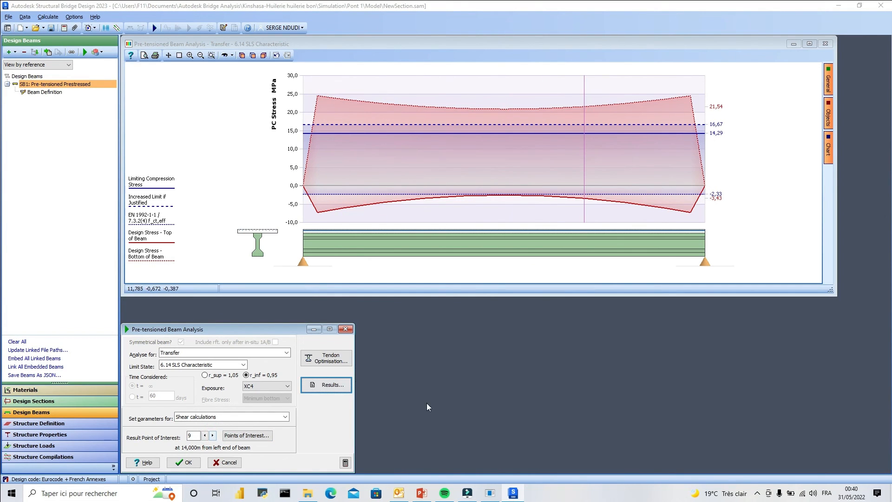
left_click(205, 436)
left_click(205, 435)
left_click(205, 435)
left_click(205, 435)
left_click(206, 435)
left_click(205, 436)
left_click(205, 435)
left_click(205, 435)
left_click(213, 435)
left_click(212, 435)
left_click(213, 435)
left_click(212, 435)
left_click(213, 435)
left_click(213, 435)
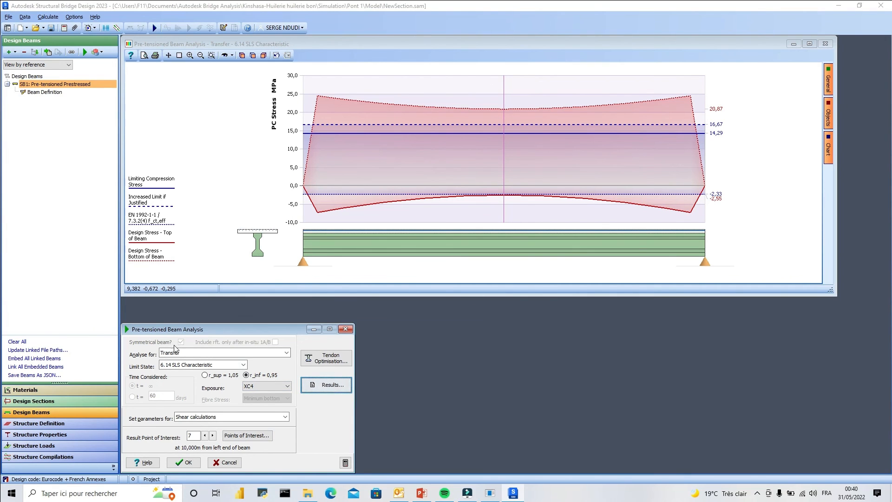
Try to switch the transfer analysis to the 6.11 ULS Accidental limit state.
left_click(243, 365)
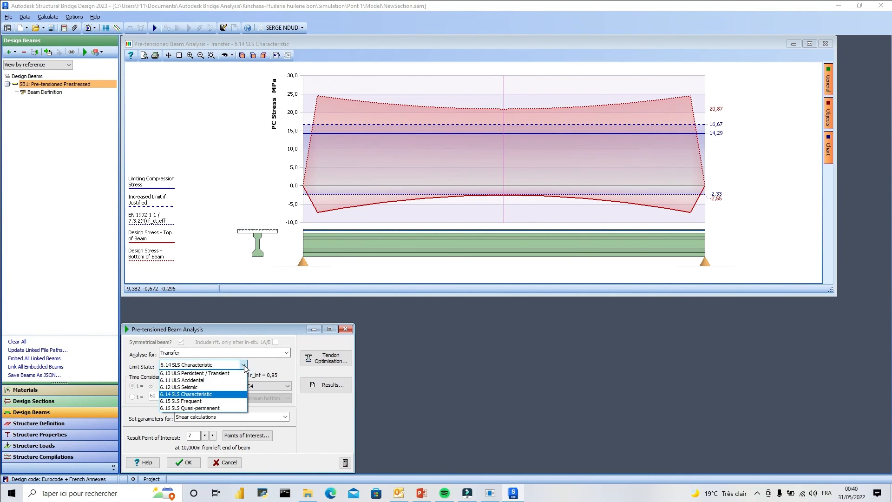
left_click(190, 380)
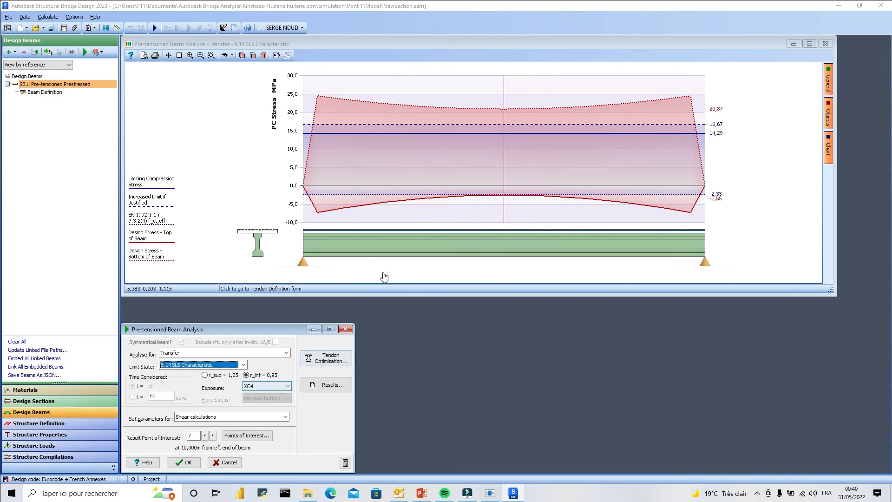
Try to switch the transfer analysis to the other ULS limit states, including 6.10 ULS Persistent / Transient and 6.12 ULS Seismic.
left_click(243, 366)
left_click(191, 374)
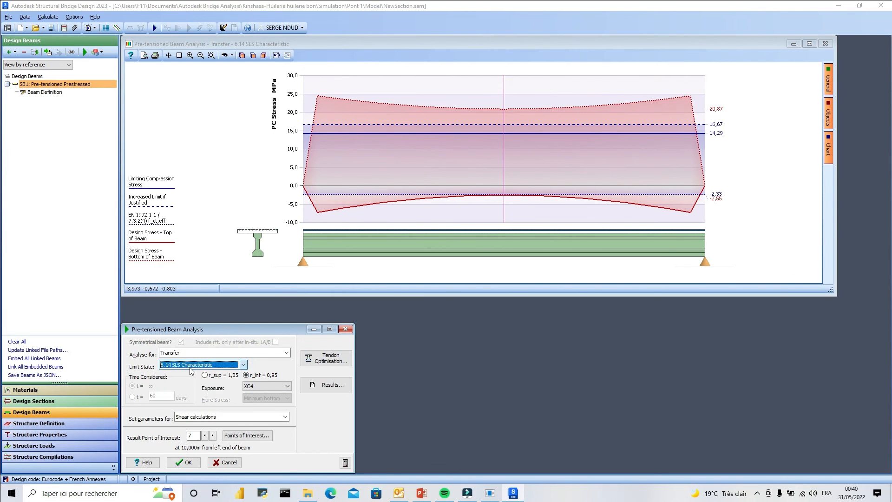
left_click(244, 365)
left_click(218, 380)
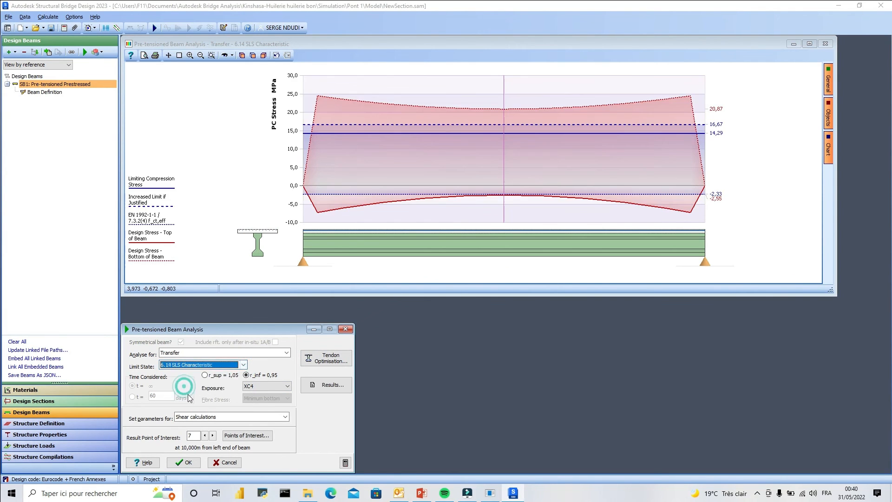
left_click(242, 364)
left_click(219, 380)
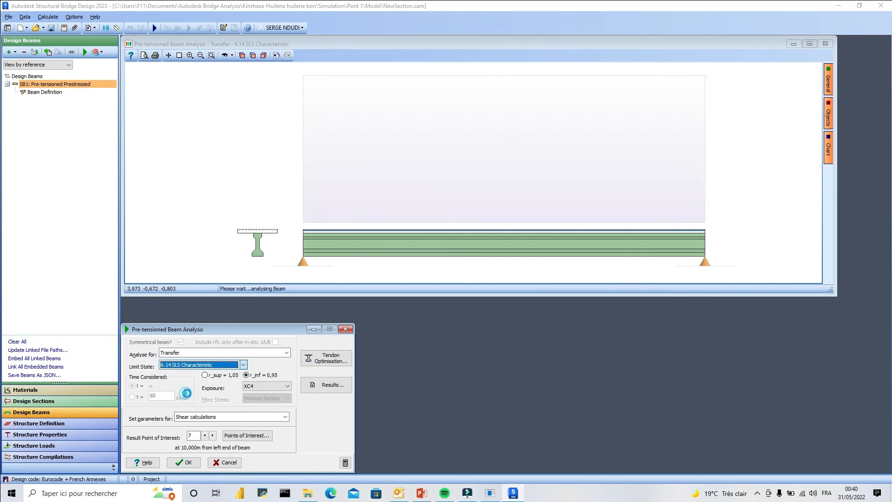
Analyse the transfer stresses for the 6.15 SLS Frequent limit state, finishing with 6.16 SLS Quasi-permanent.
left_click(242, 364)
left_click(186, 401)
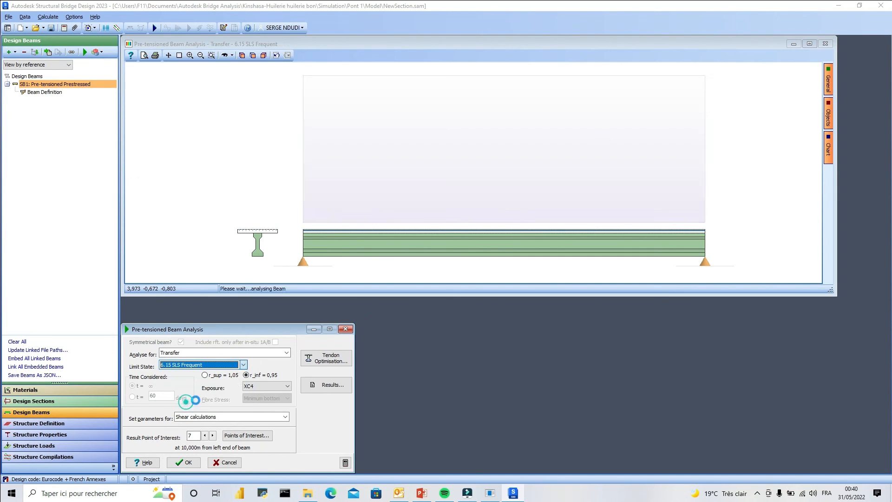
left_click(243, 365)
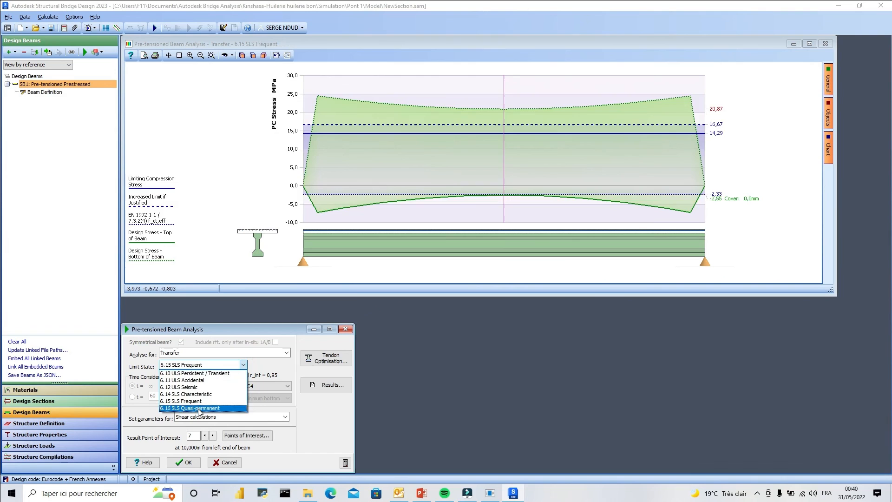
left_click(199, 410)
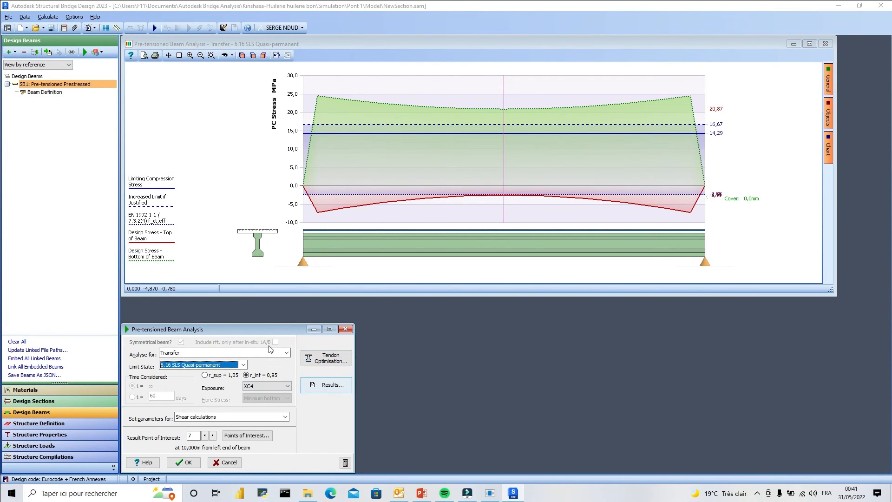
left_click(331, 362)
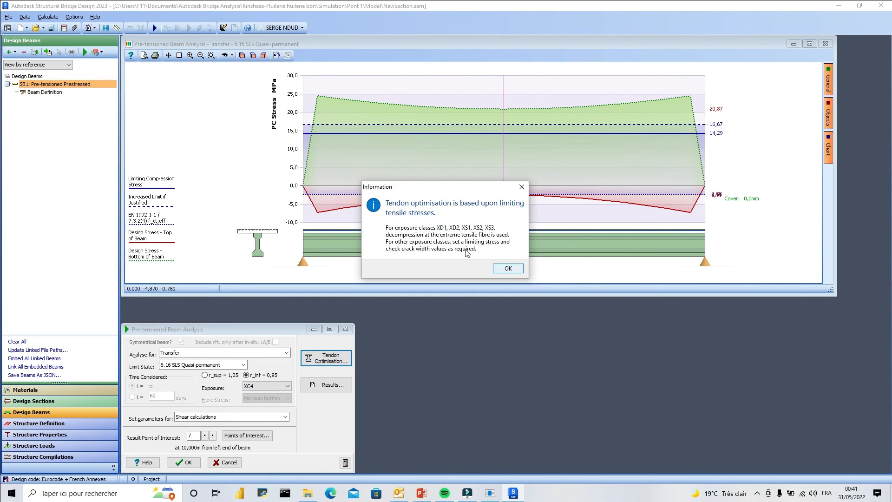
left_click(506, 268)
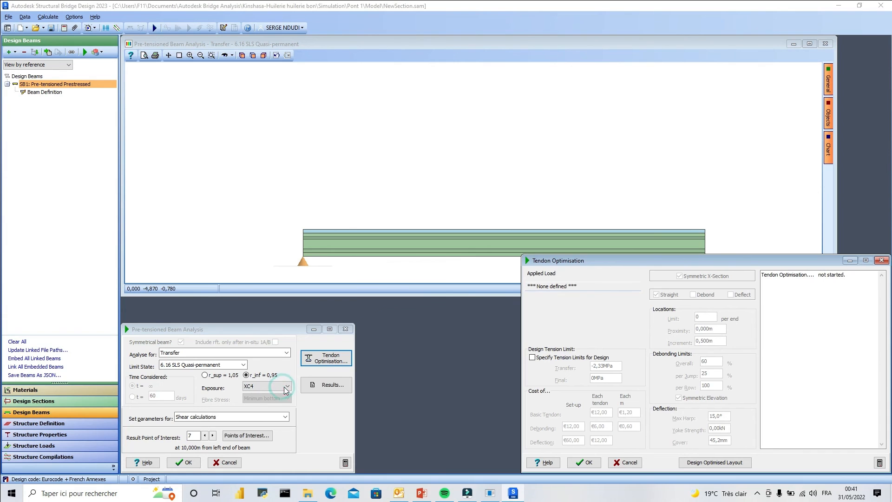
left_click(881, 260)
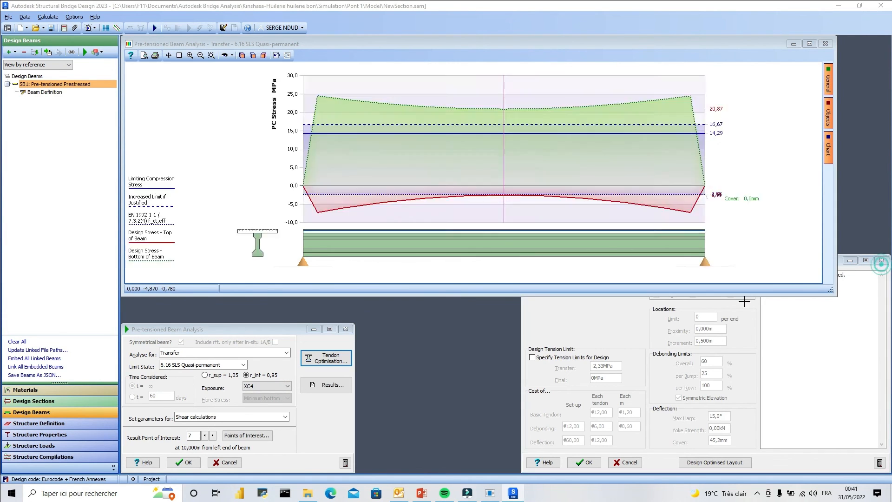
Set the exposure class to XD1, and enable specified tension limits for design in the tendon optimisation, accepting the proposed limits.
left_click(287, 386)
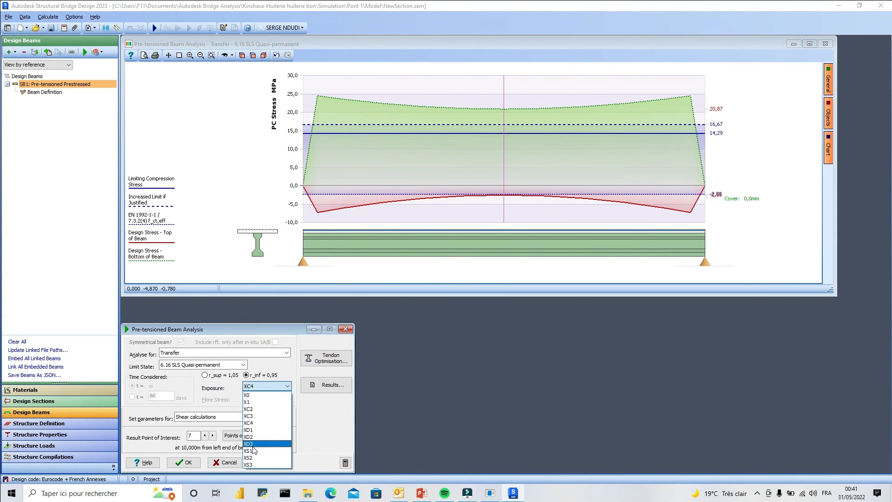
left_click(255, 429)
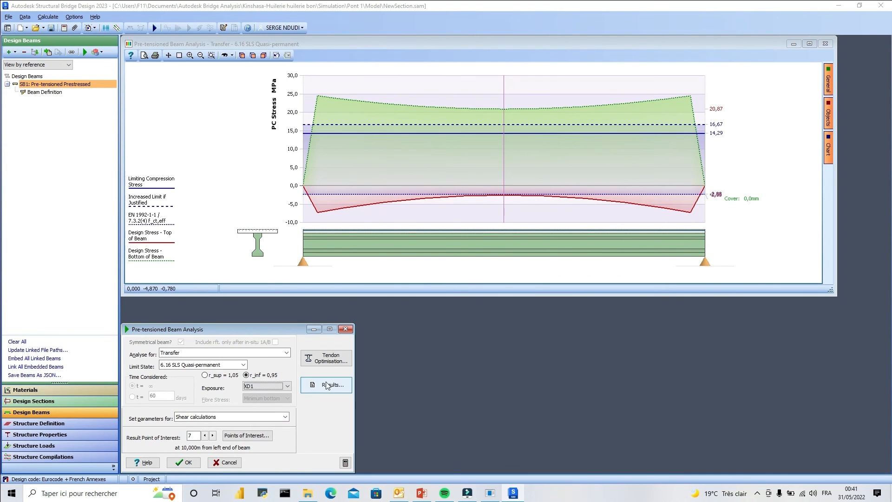
left_click(331, 359)
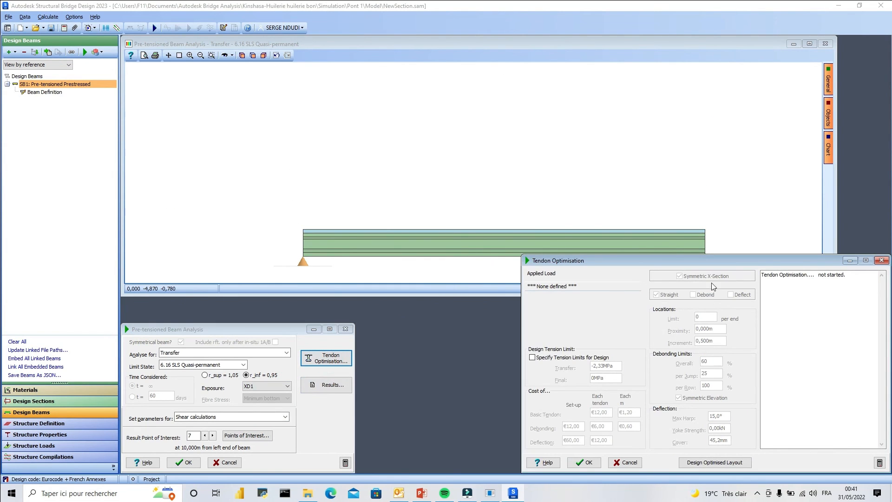
left_click(533, 357)
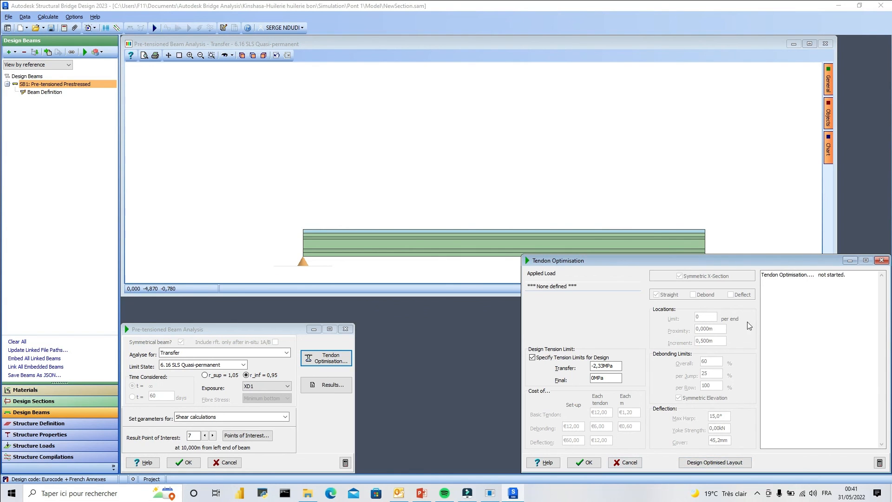
left_click(575, 461)
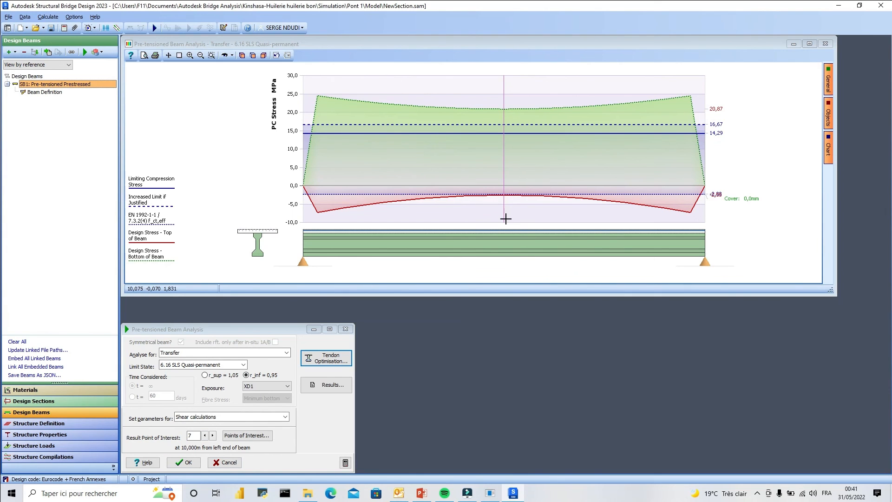
scroll(488, 252, "up", 1)
scroll(441, 256, "up", 1)
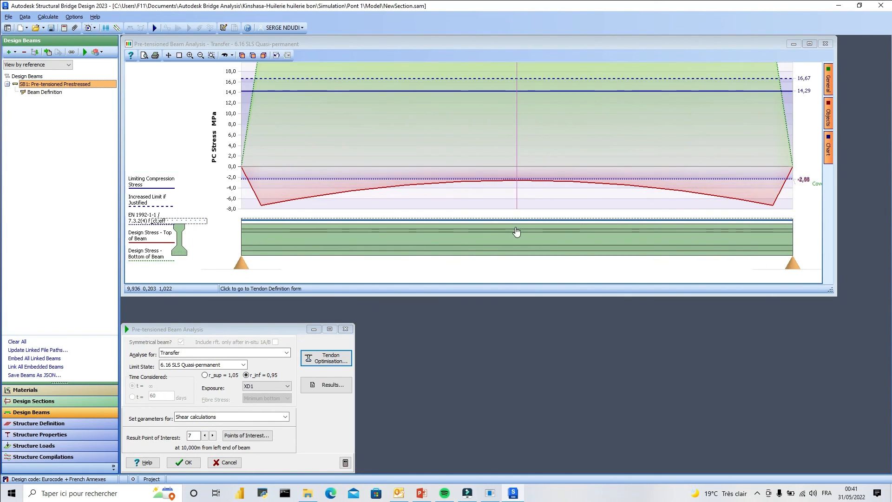
scroll(494, 241, "down", 2)
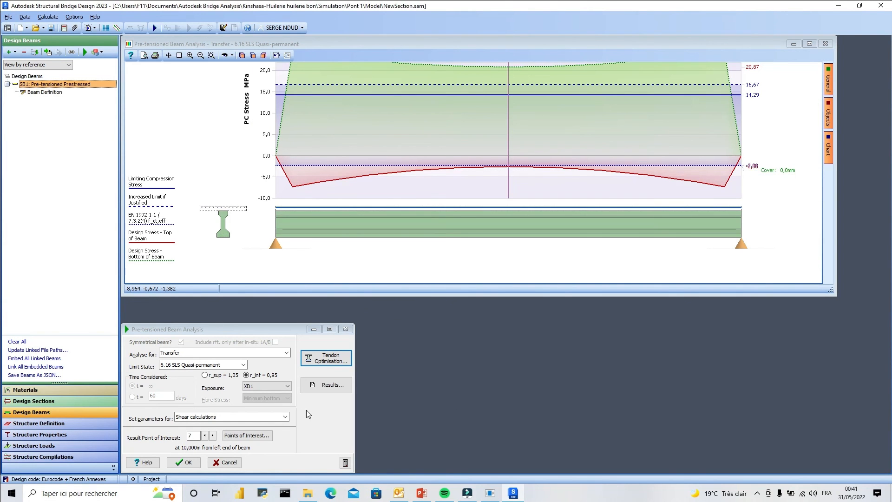
scroll(452, 263, "down", 1)
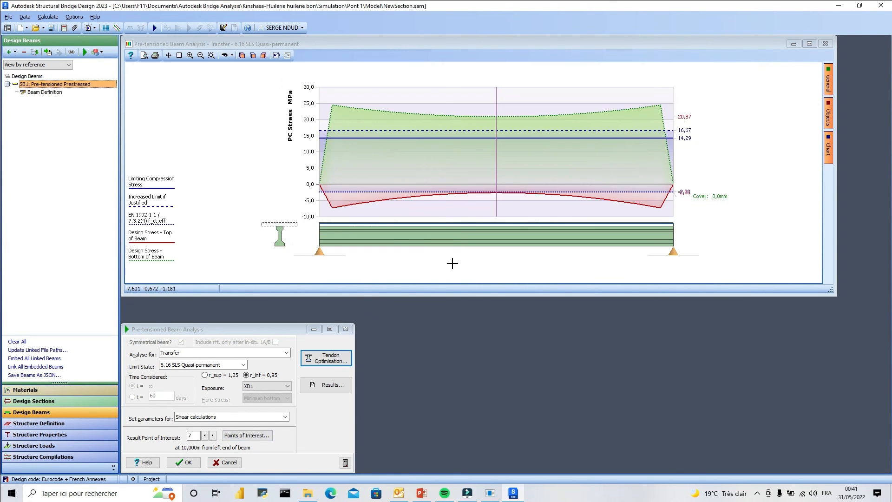
scroll(462, 239, "up", 1)
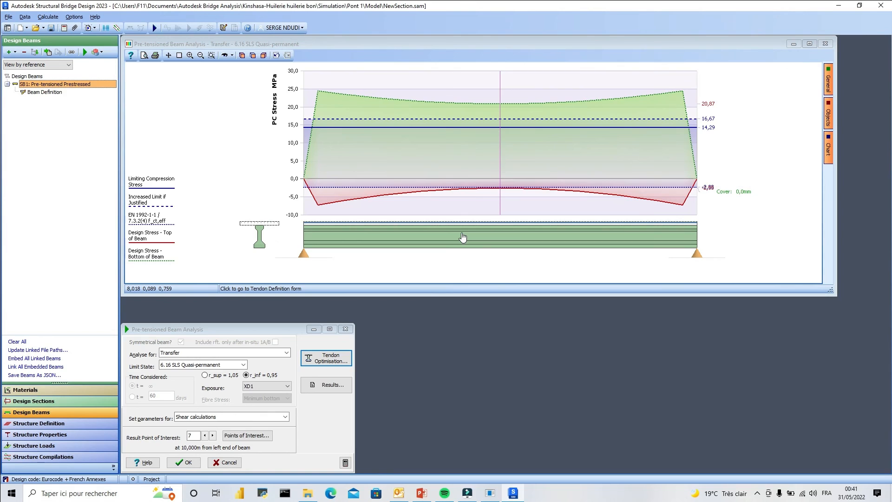